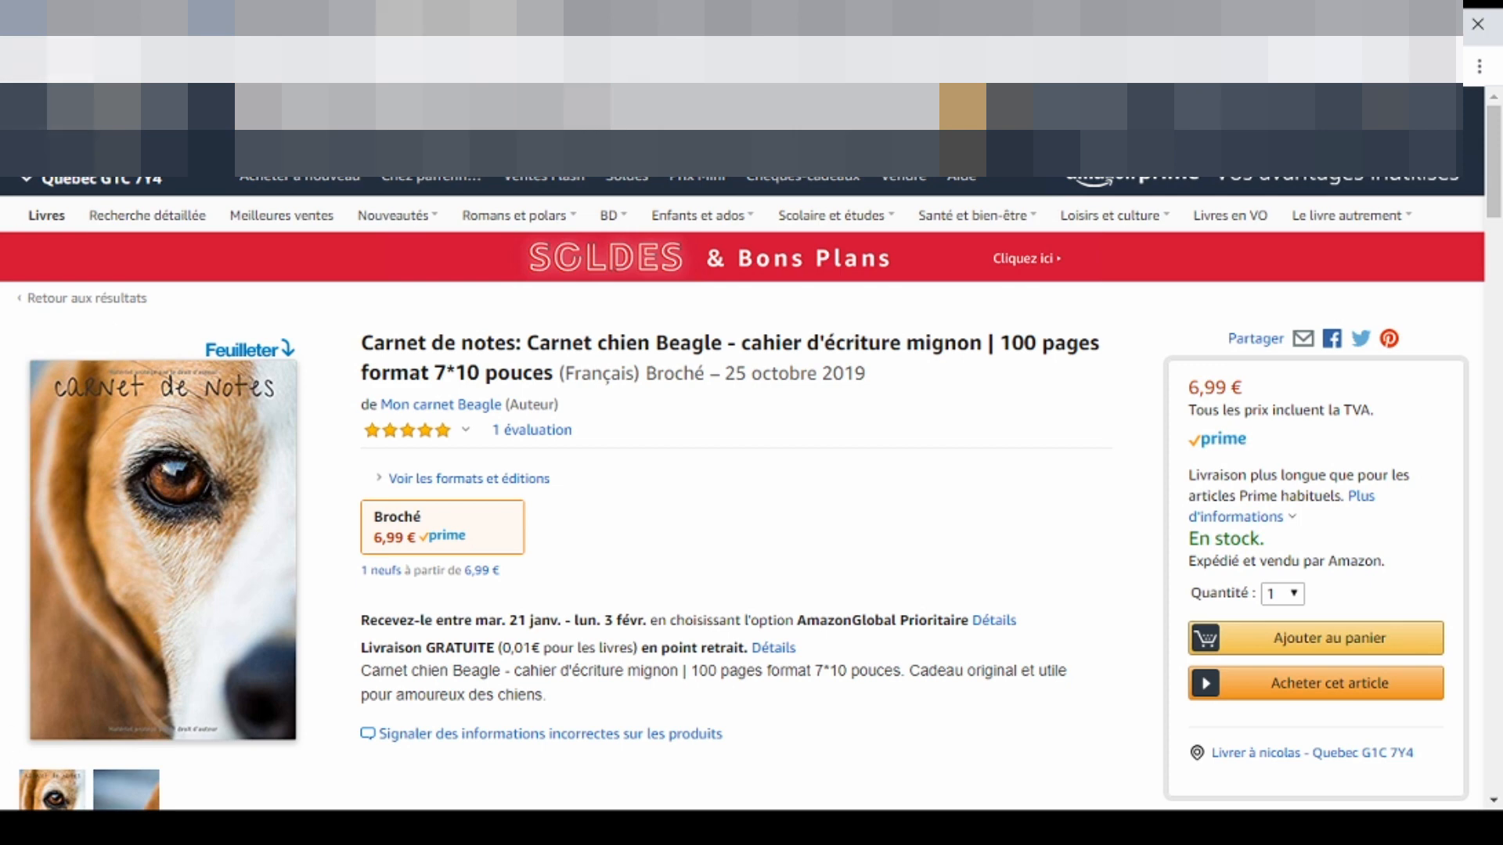
Return to the "carnet de notes beagle" search results and compare the listed beagle notebooks' covers, formats and prices.
key(alt+Left)
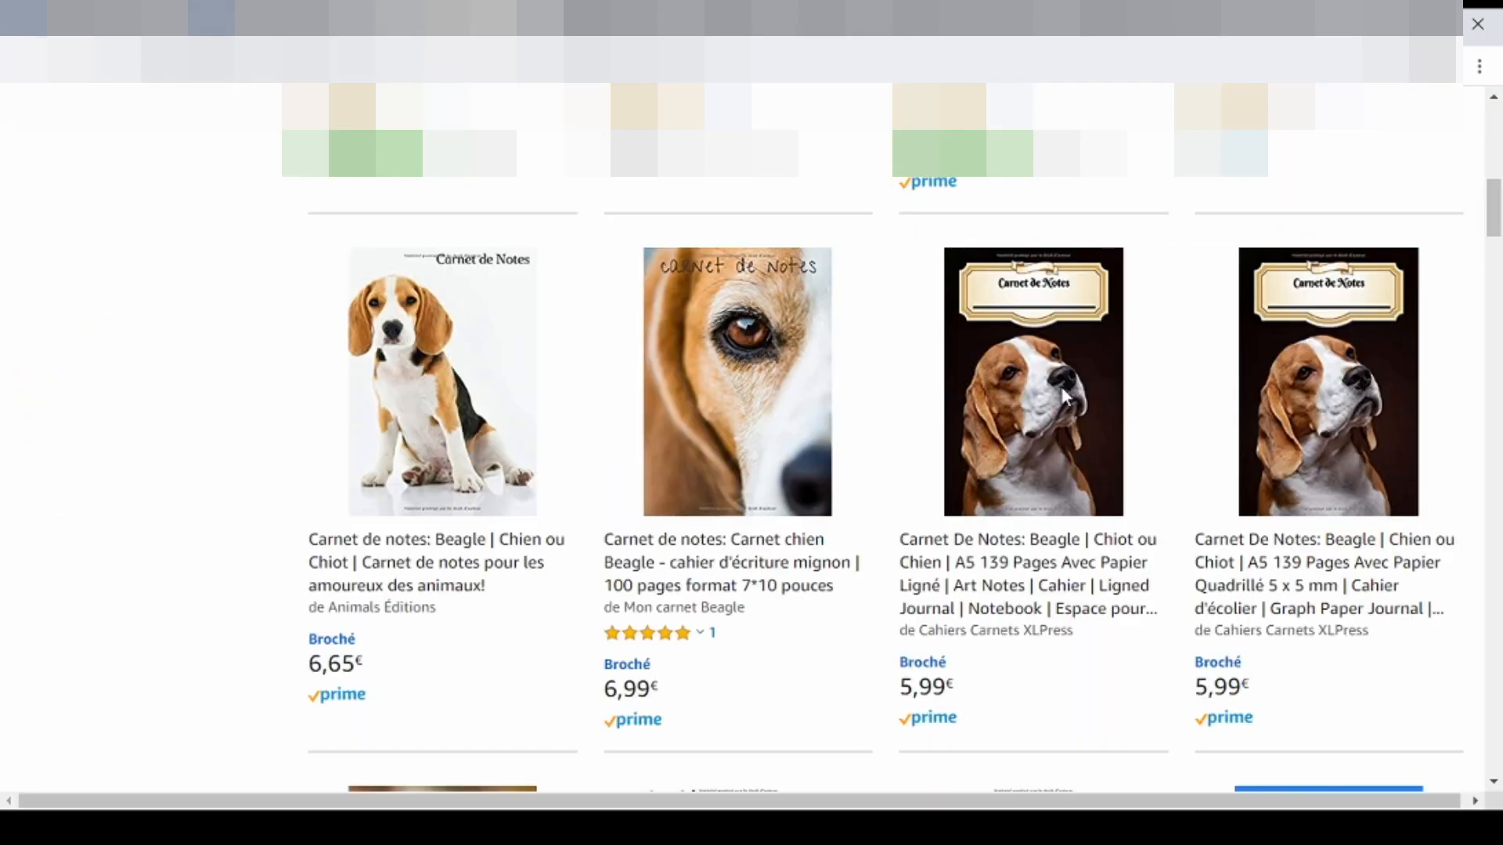
drag(1500, 192, 1499, 132)
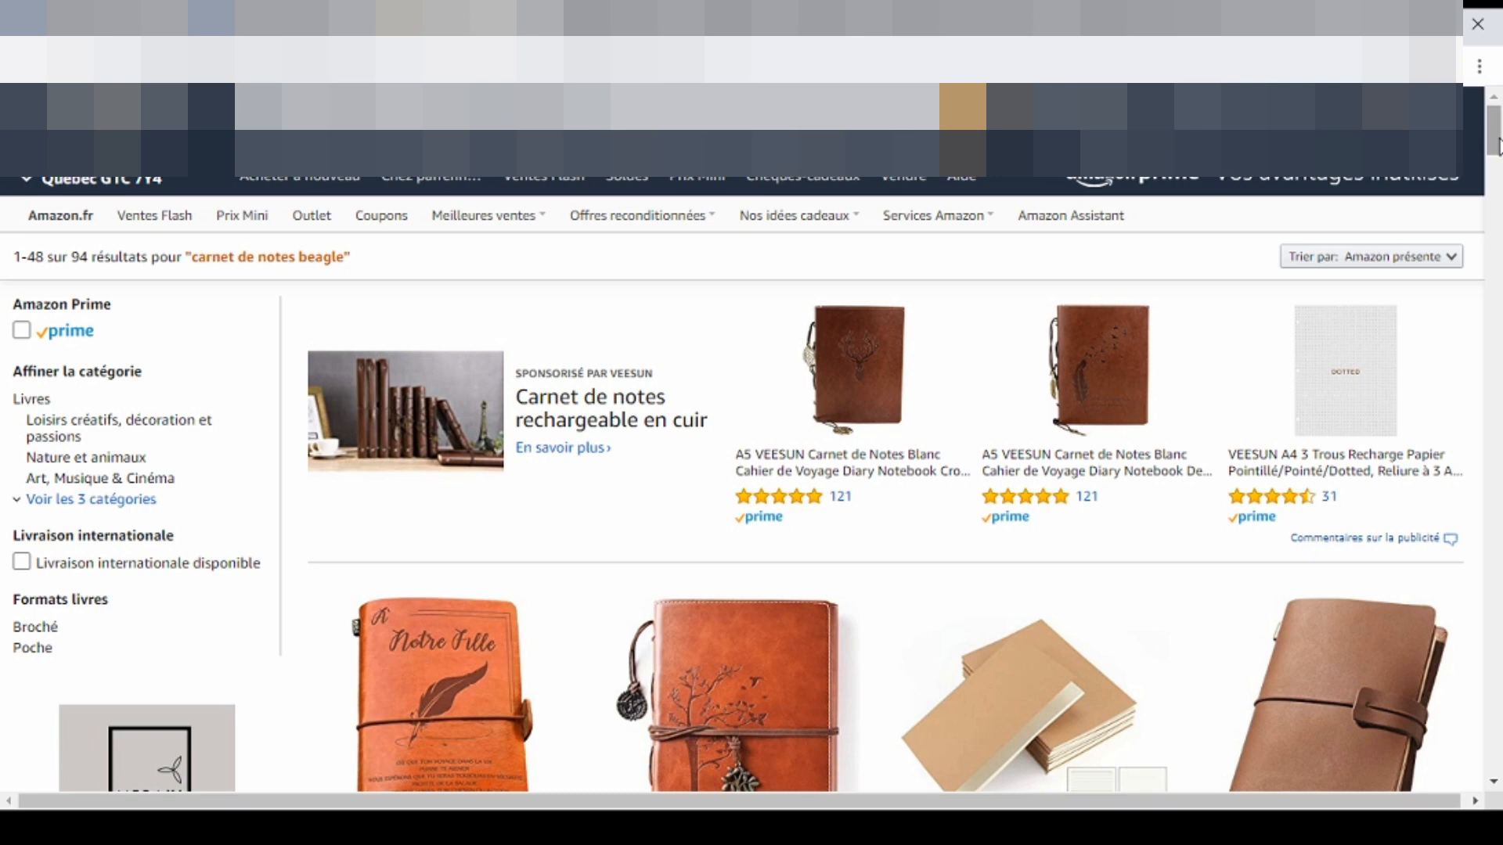
drag(1499, 139, 1498, 119)
drag(1498, 119, 1457, 307)
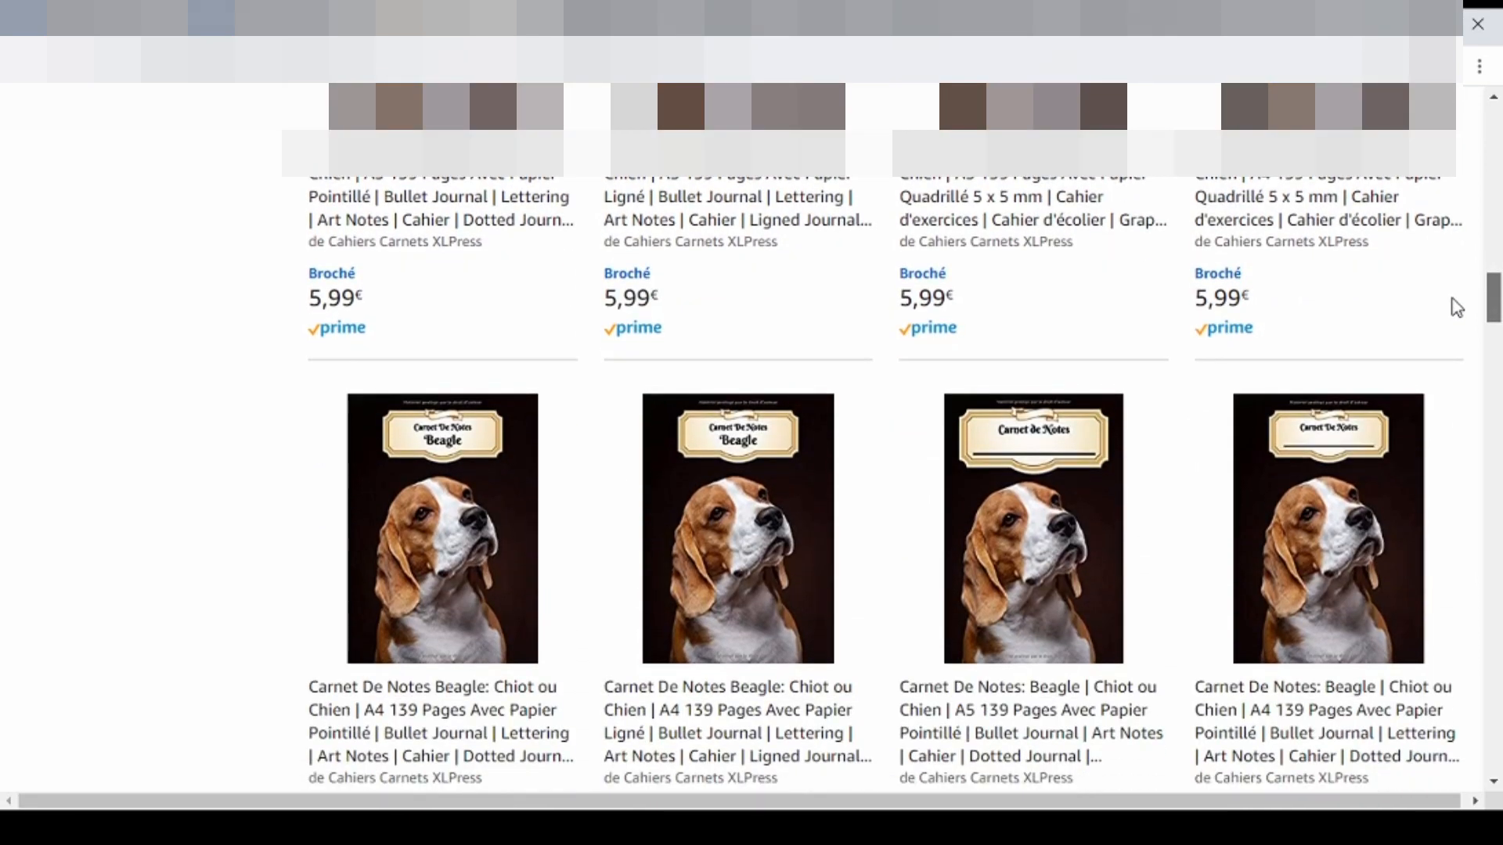
drag(1456, 307, 1454, 314)
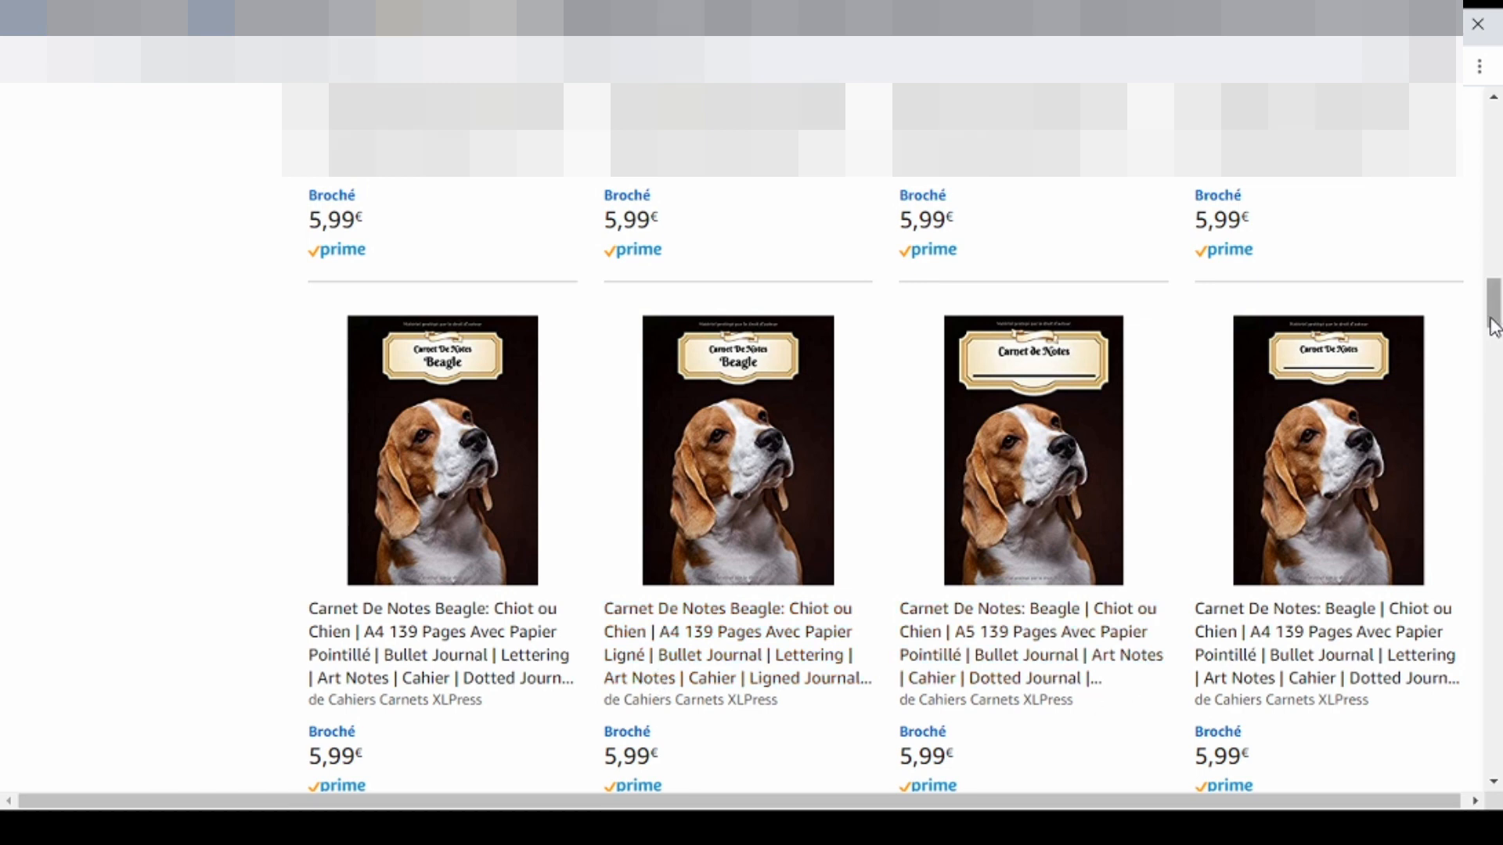
drag(1493, 328, 1449, 213)
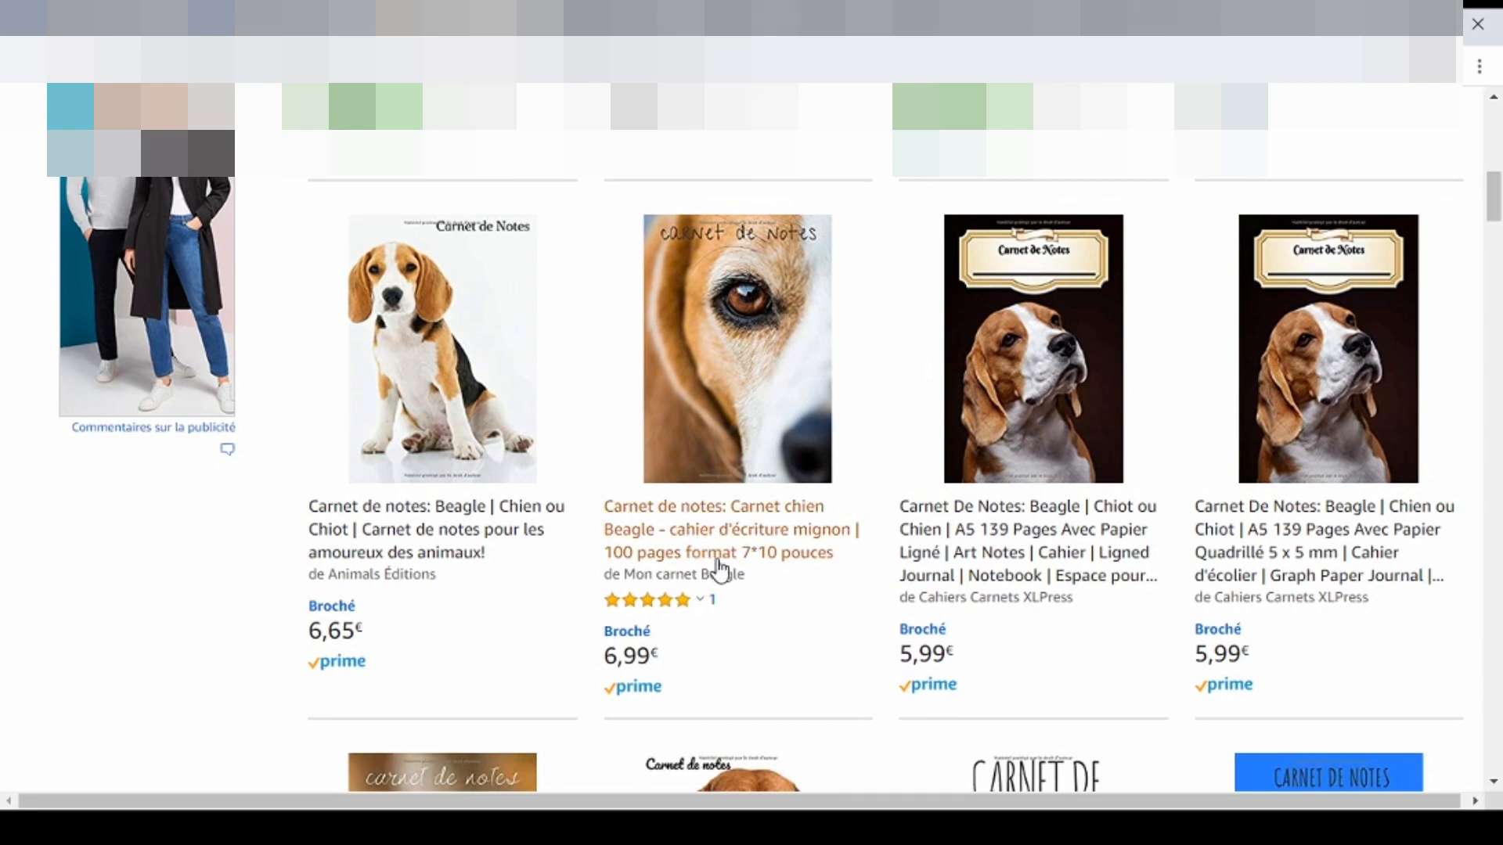
Open the Cahiers Carnets XLPress A5 139-page lined beagle notebook and examine its title, price and description.
click(962, 580)
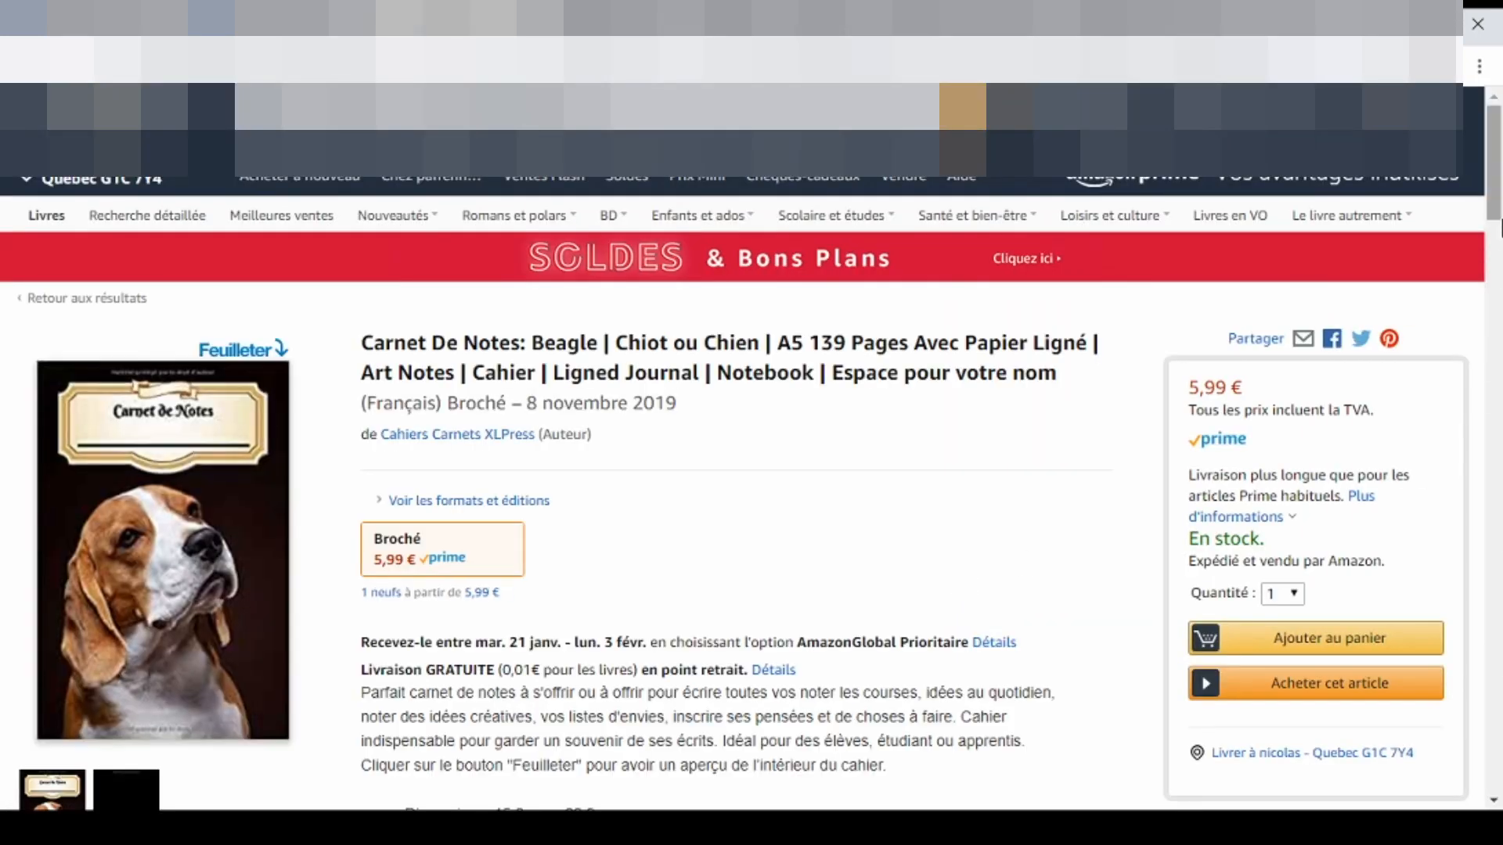
click(1498, 317)
drag(1495, 309, 1499, 209)
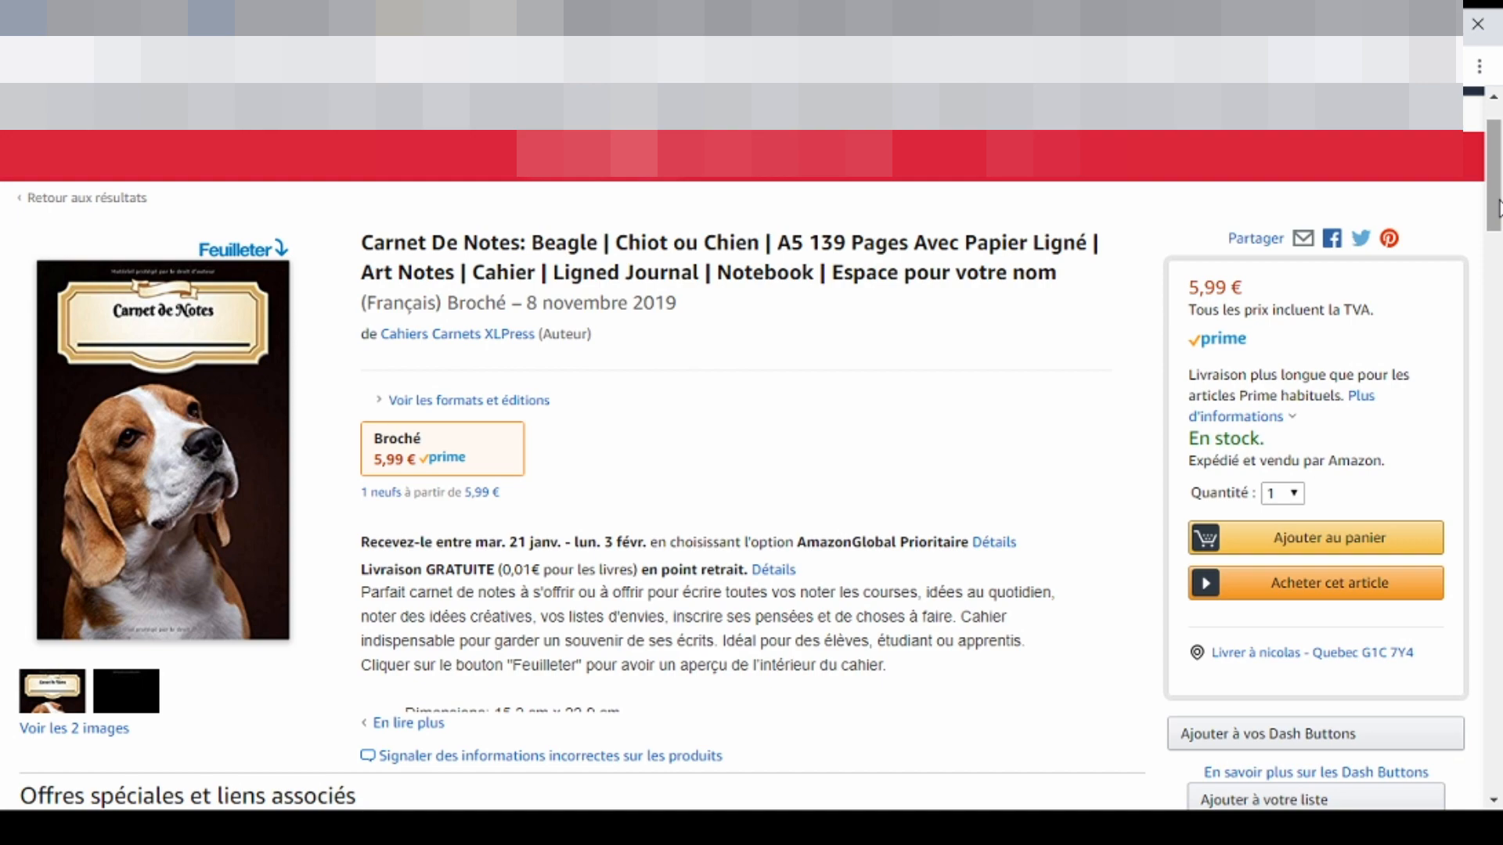
mouse_move(1497, 208)
mouse_down()
mouse_move(1494, 294)
mouse_move(1483, 200)
mouse_up()
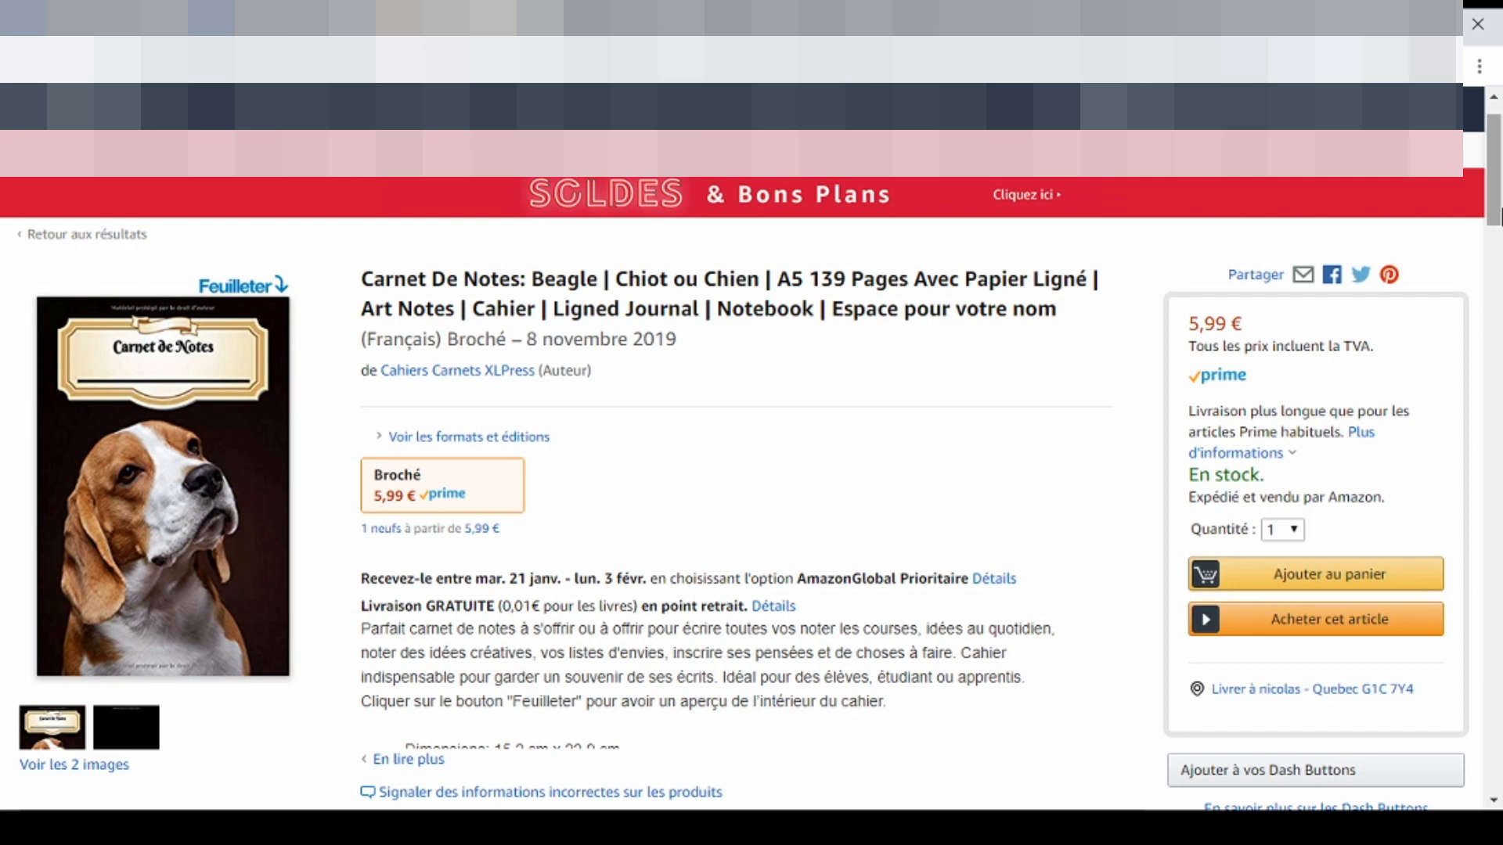
drag(1493, 215, 1493, 260)
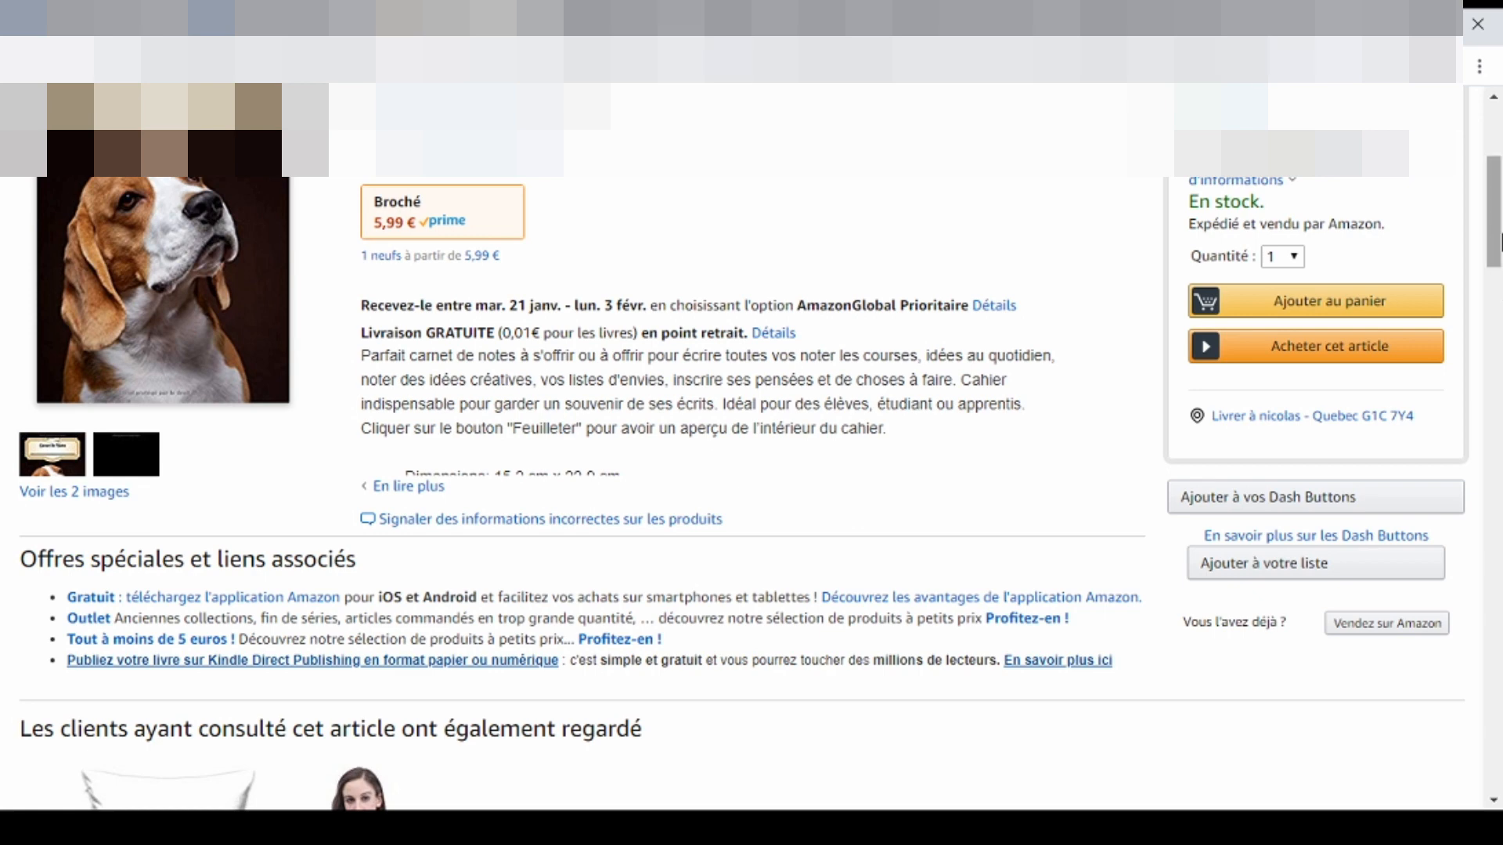
drag(1500, 243, 1500, 223)
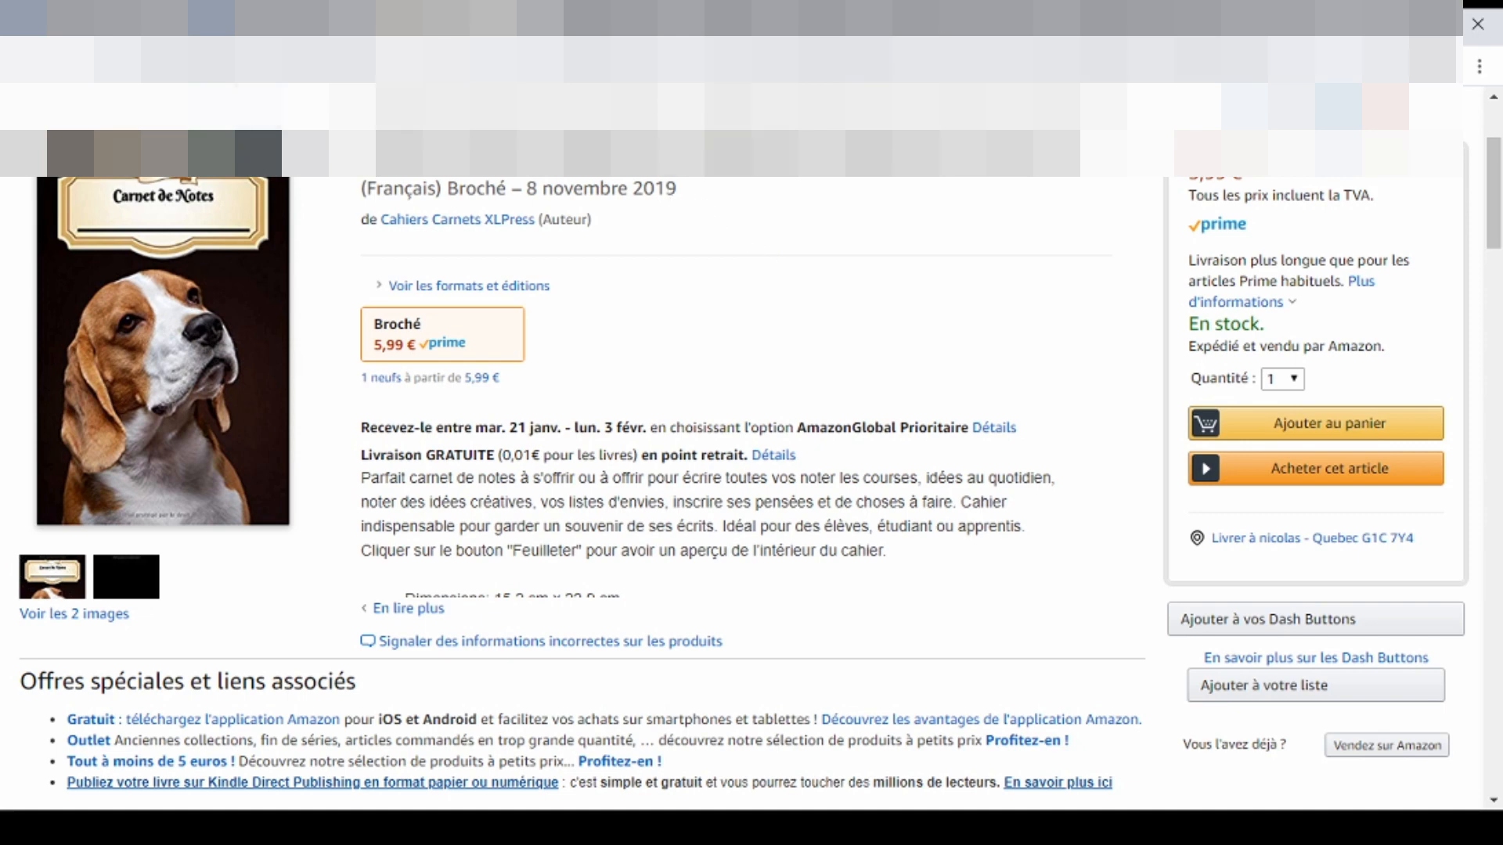
Preview the lined A5 beagle notebook's cover and interior pages, and close the preview.
click(246, 139)
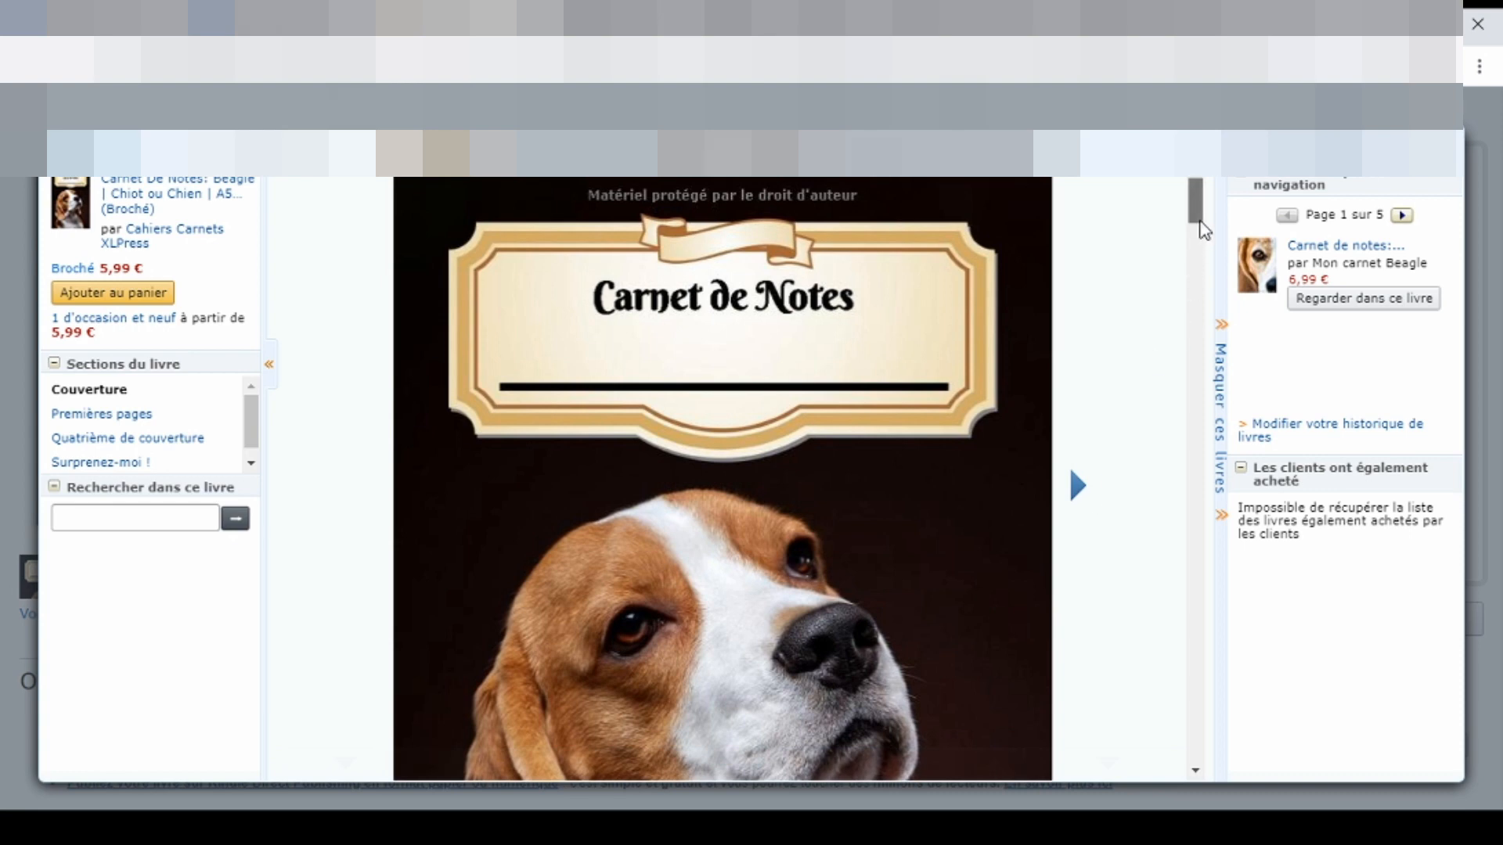
scroll(1201, 228, down, 1)
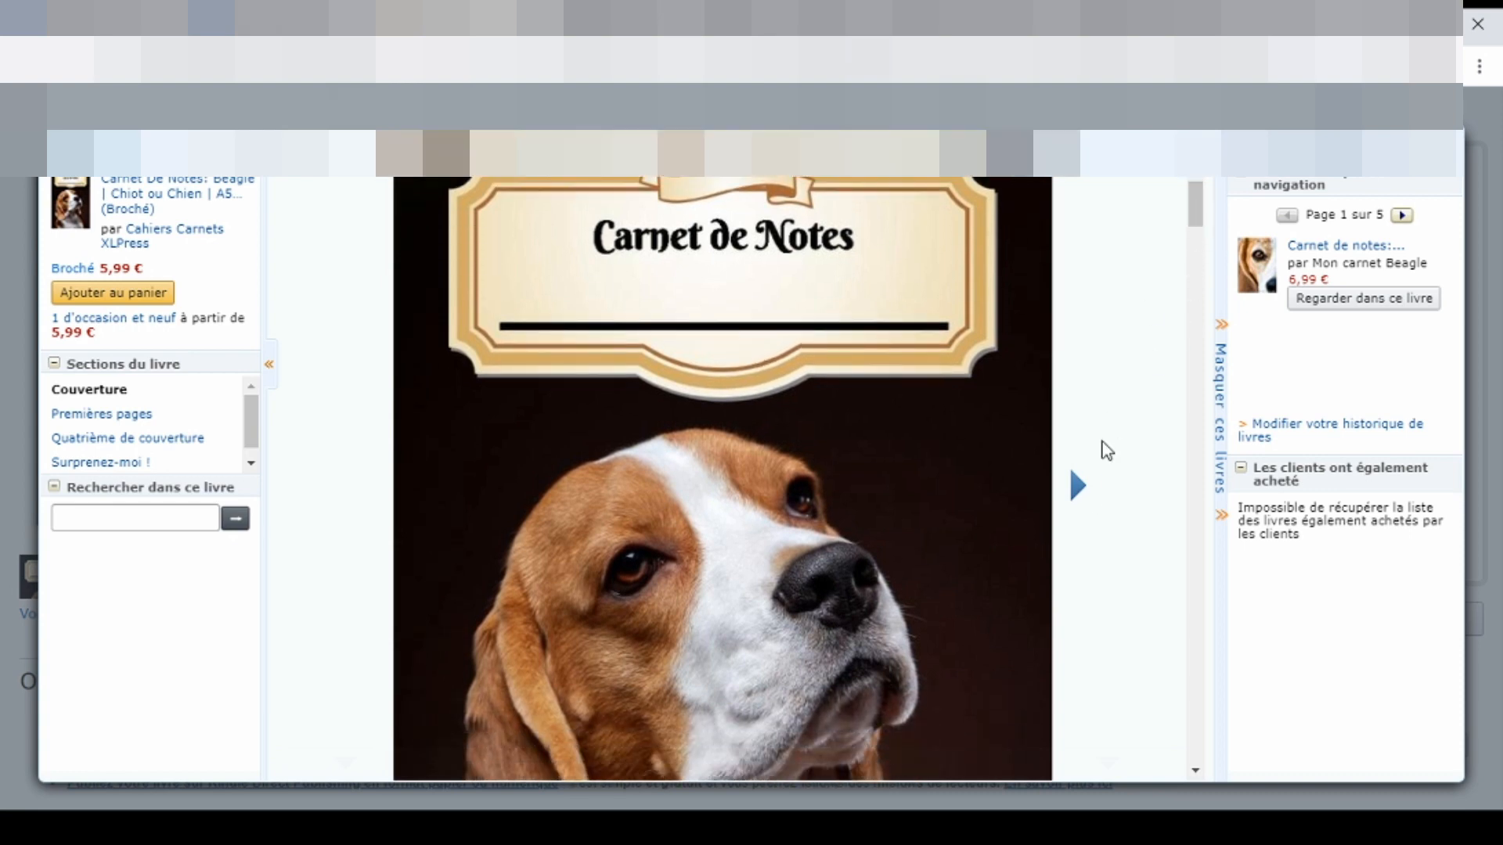
click(1077, 491)
scroll(1080, 497, down, 1)
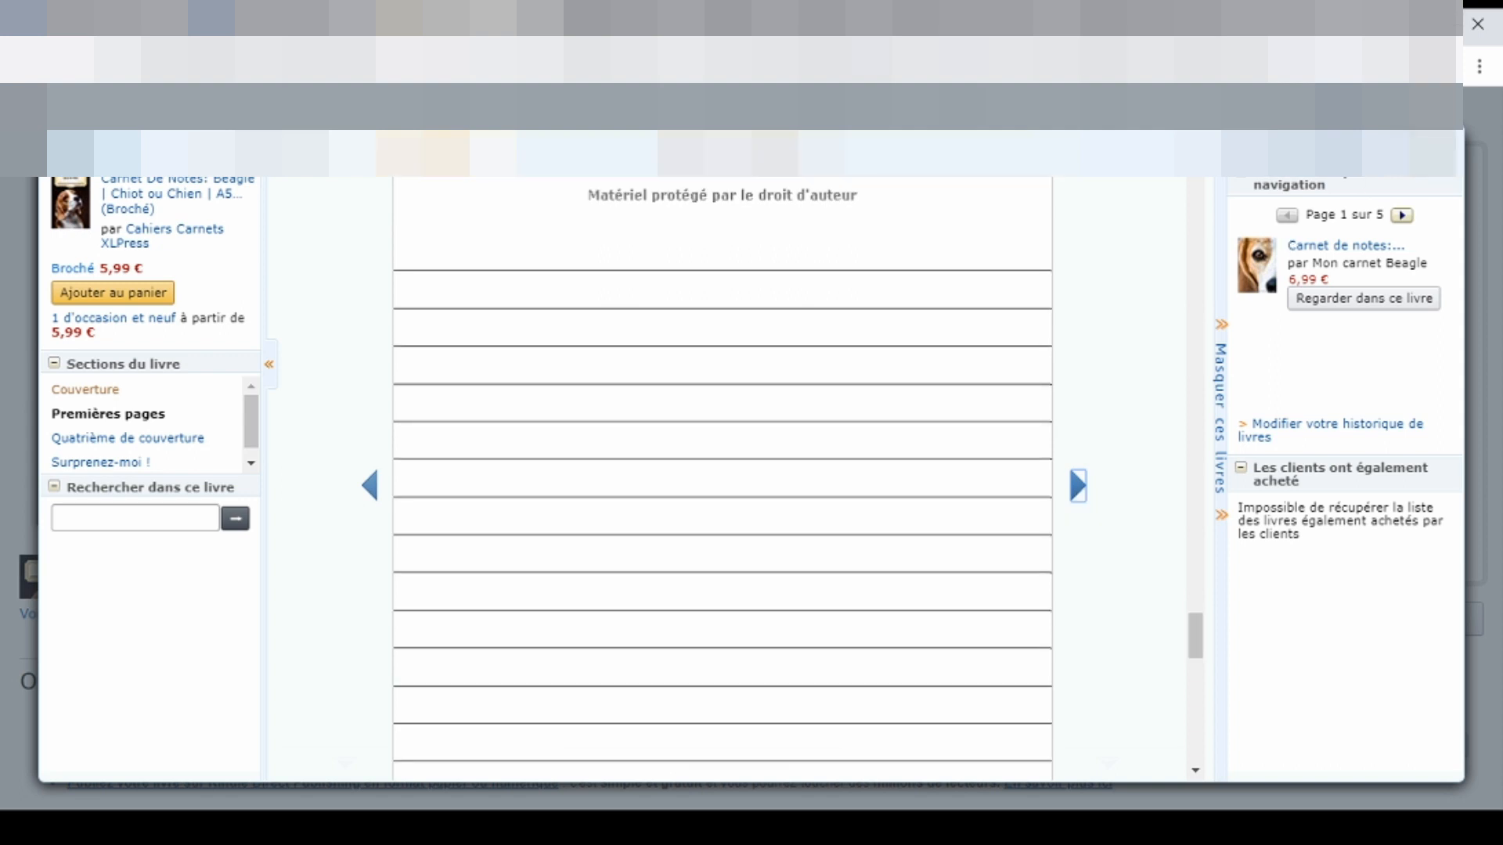
key(Escape)
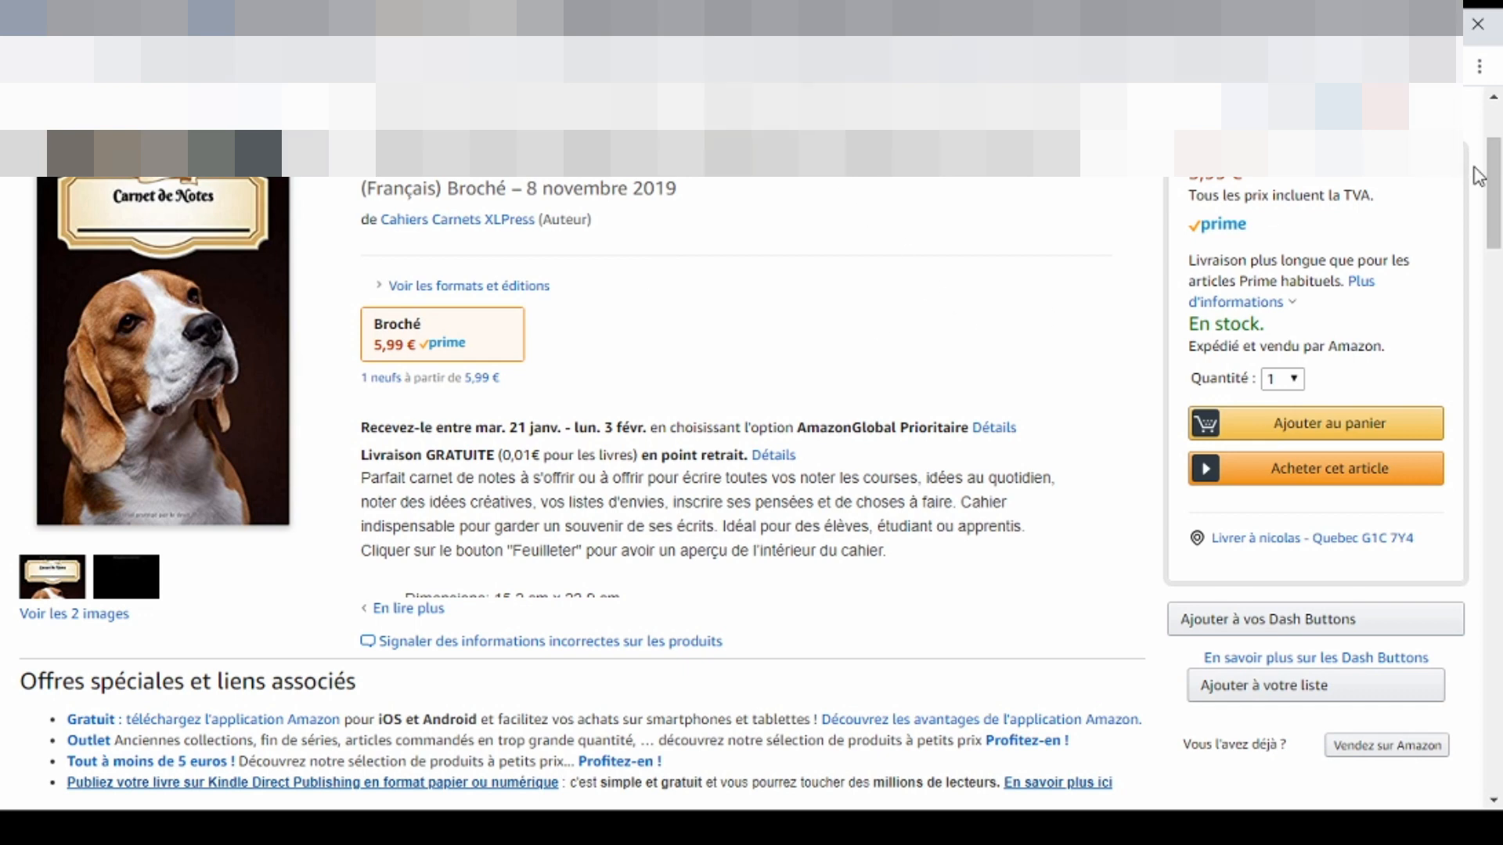
Read the lined A5 notebook's description, product details and best-seller rankings, and return to the search results.
mouse_move(1493, 183)
mouse_down()
mouse_move(1492, 212)
mouse_move(1494, 170)
mouse_up()
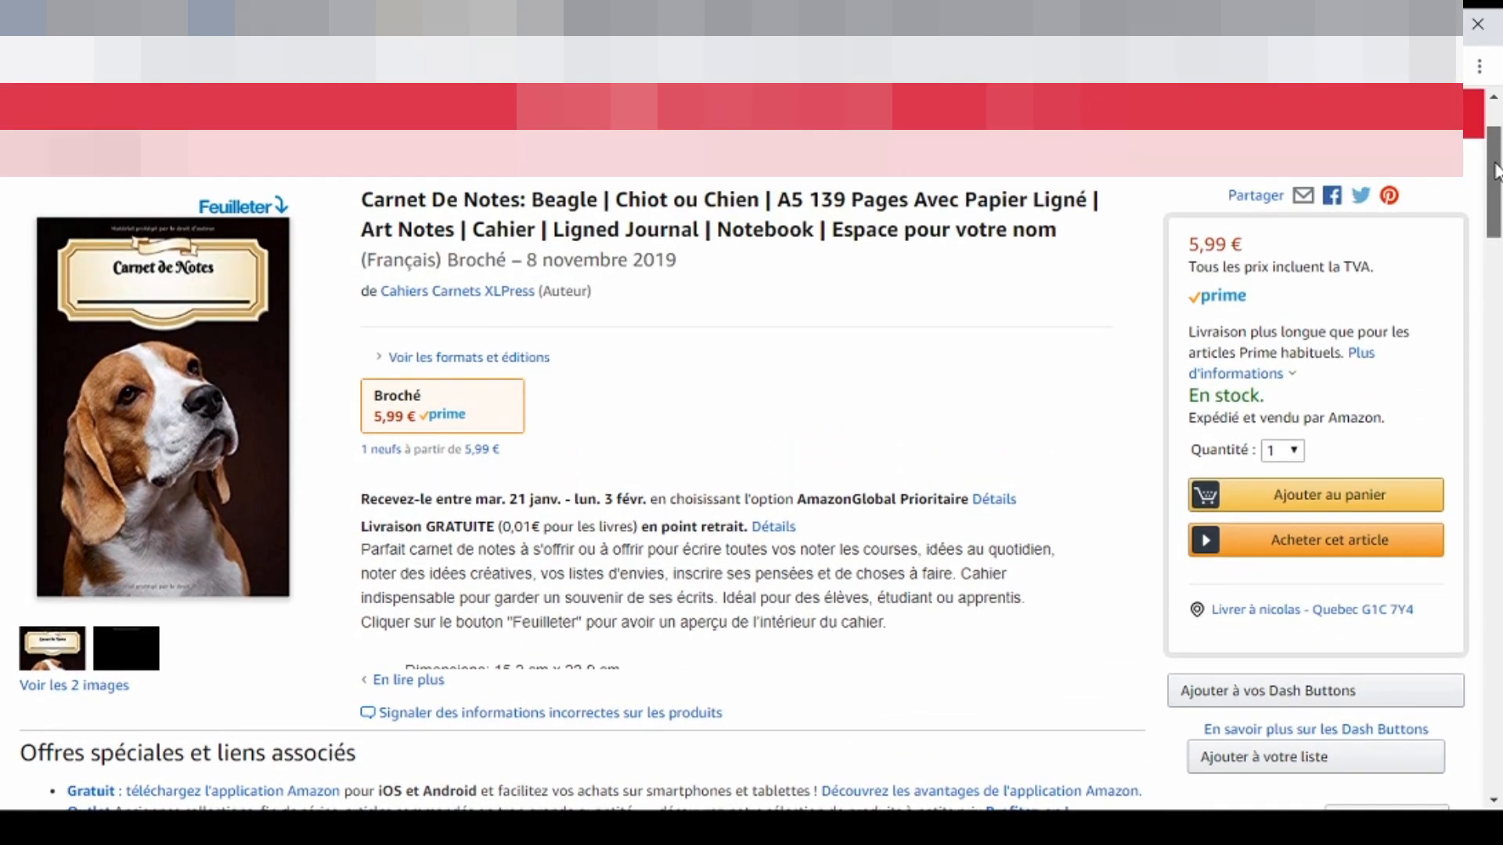
drag(1495, 171, 1495, 188)
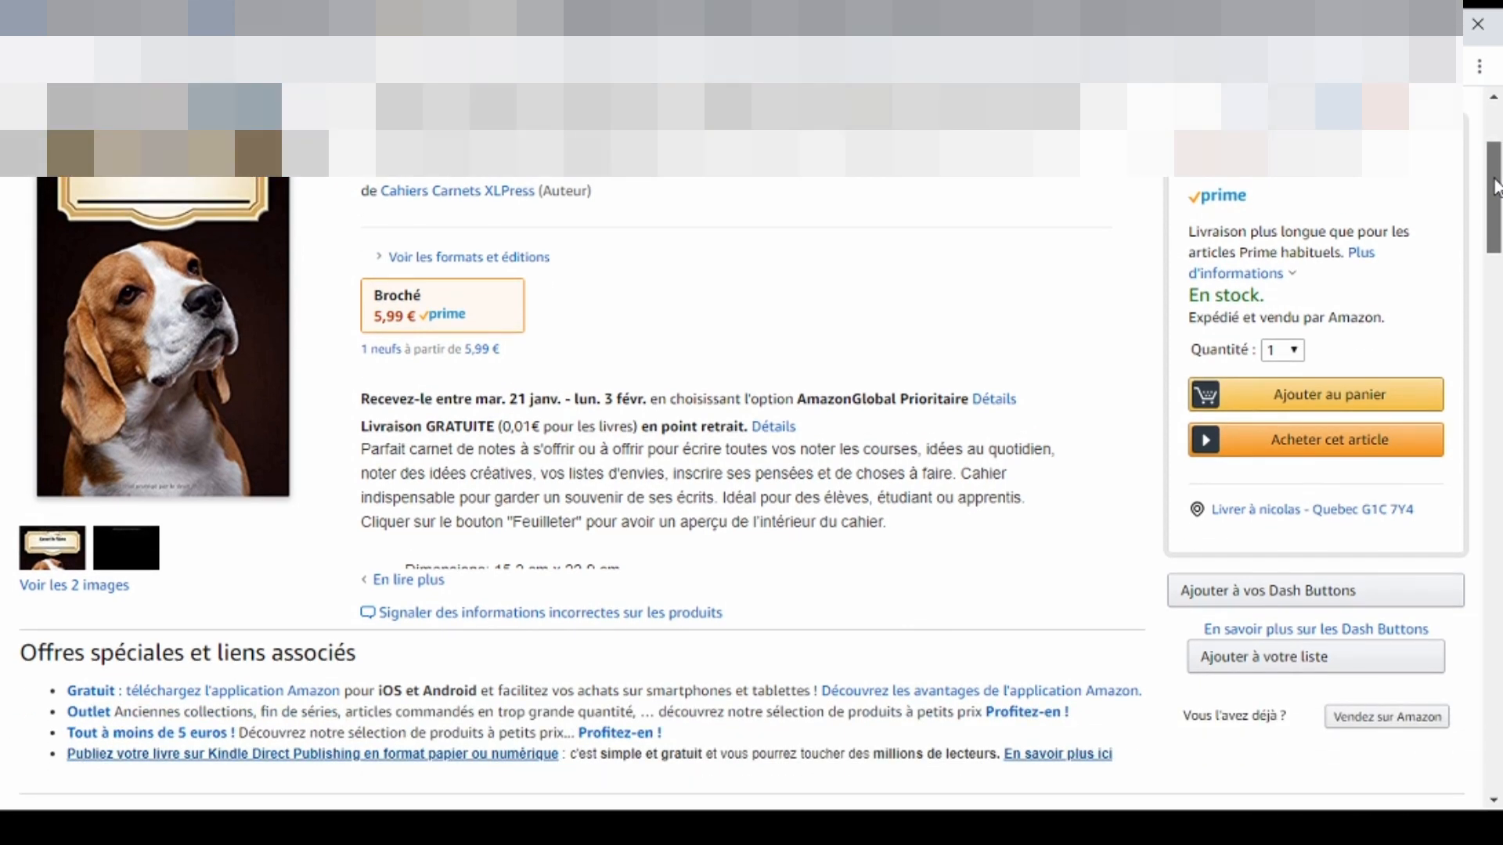
drag(1495, 188, 1494, 200)
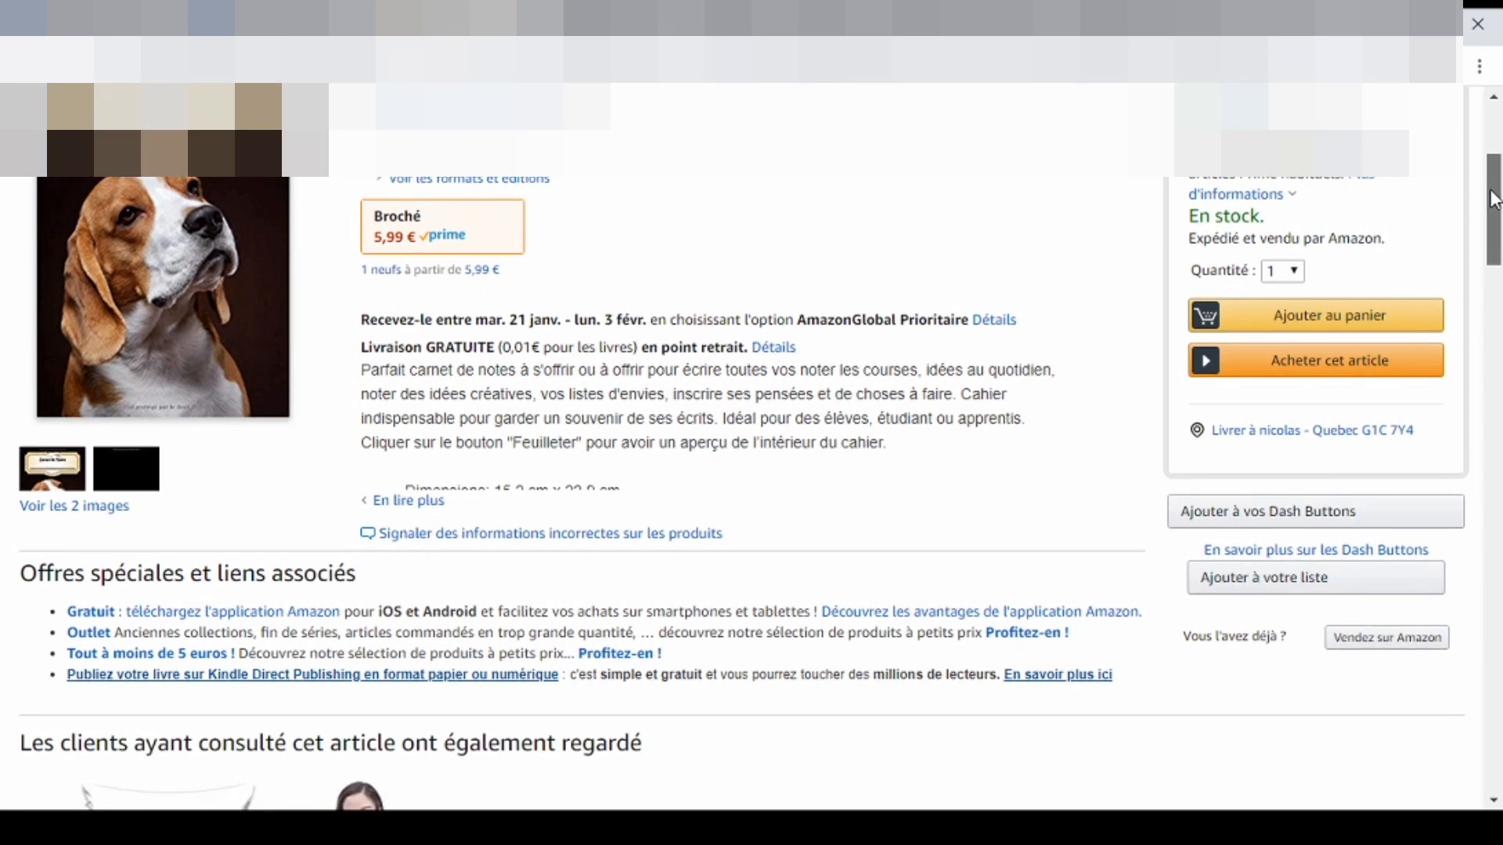
drag(1494, 199, 1418, 407)
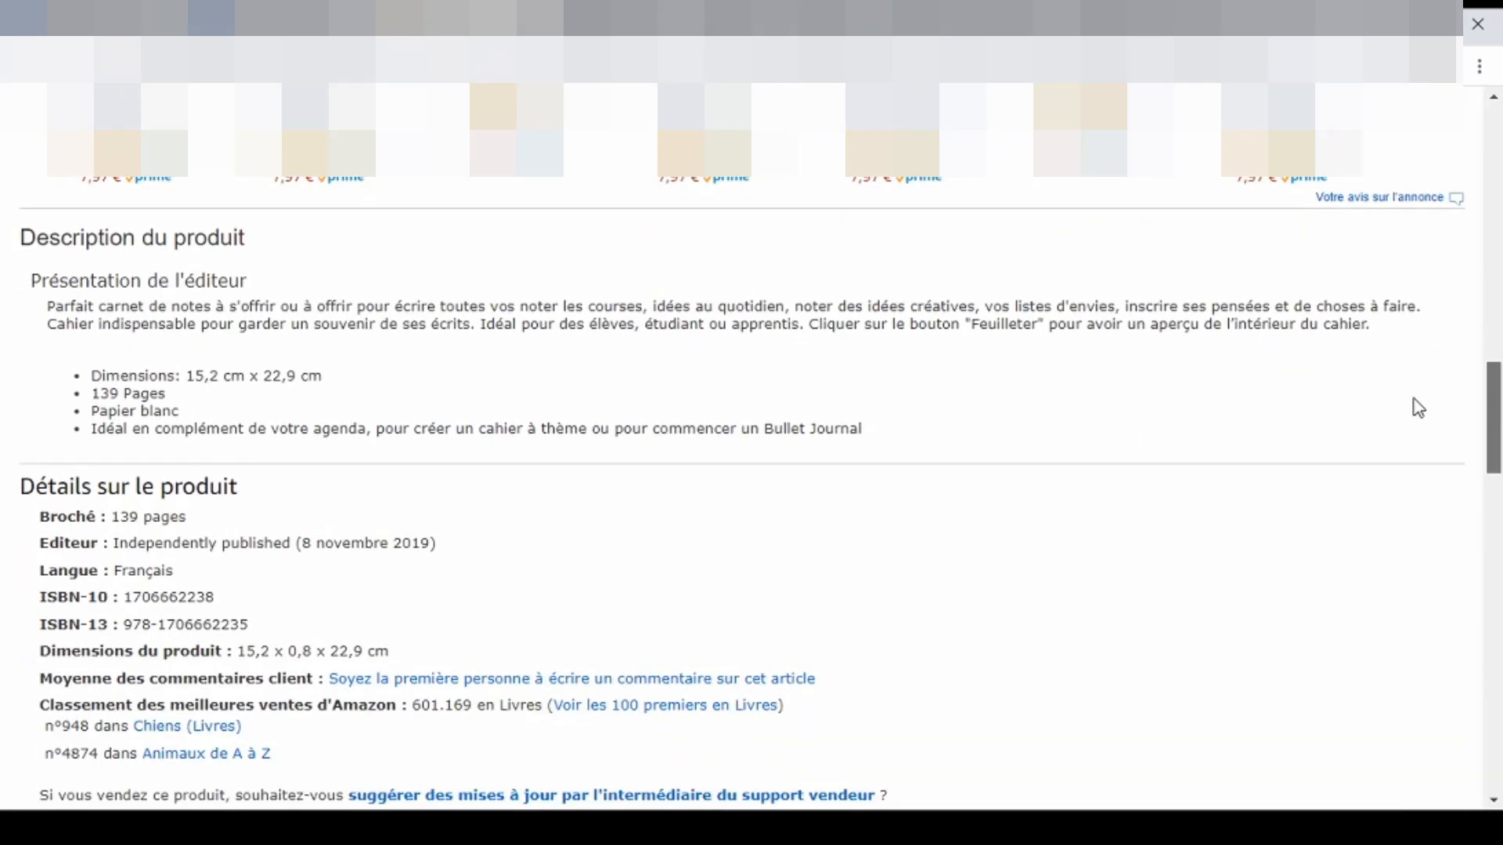
scroll(1413, 407, down, 1)
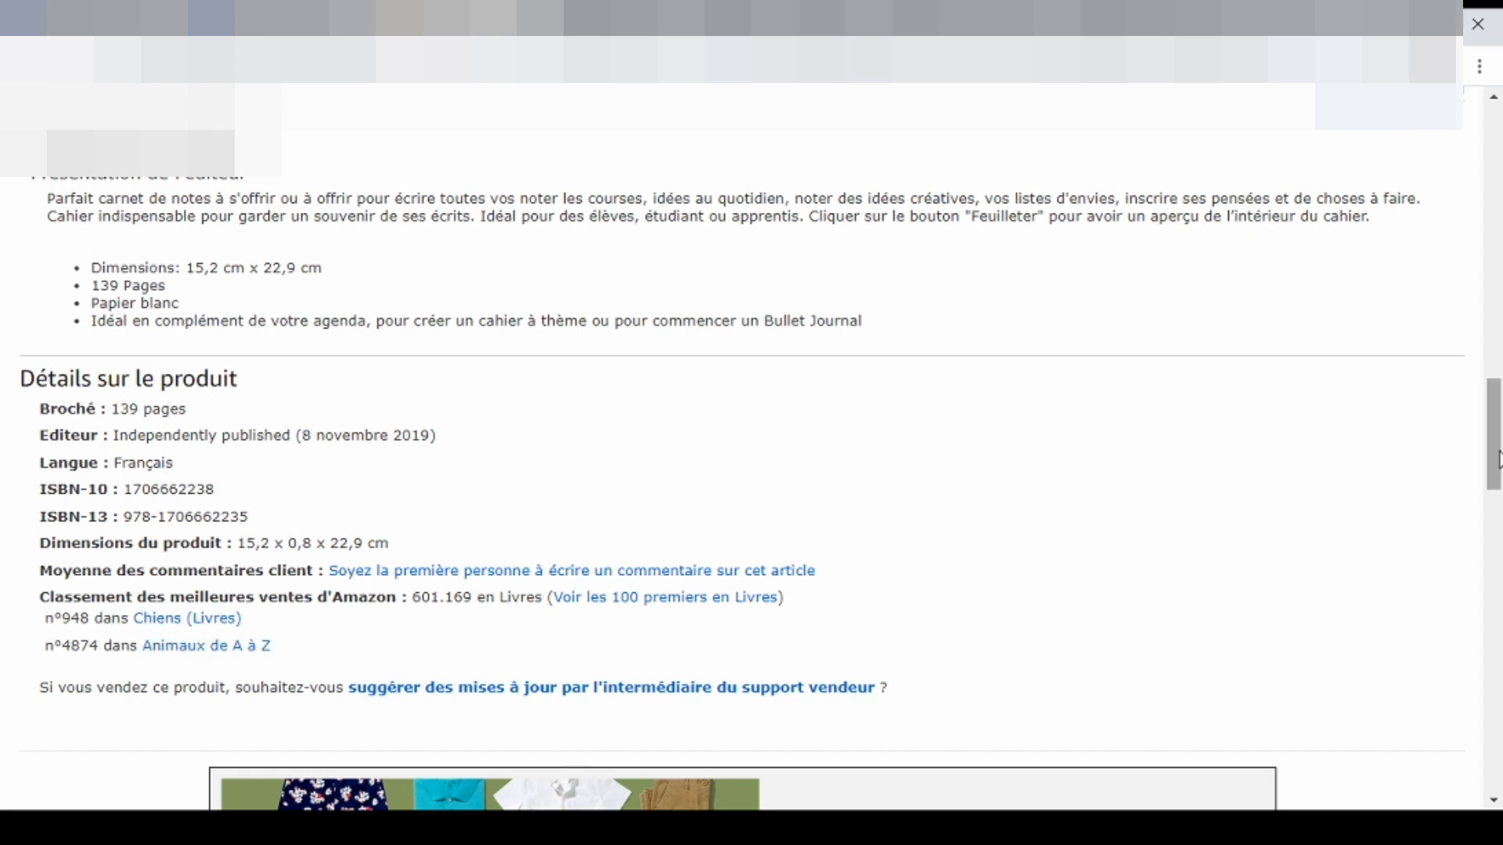
drag(1498, 460, 1478, 241)
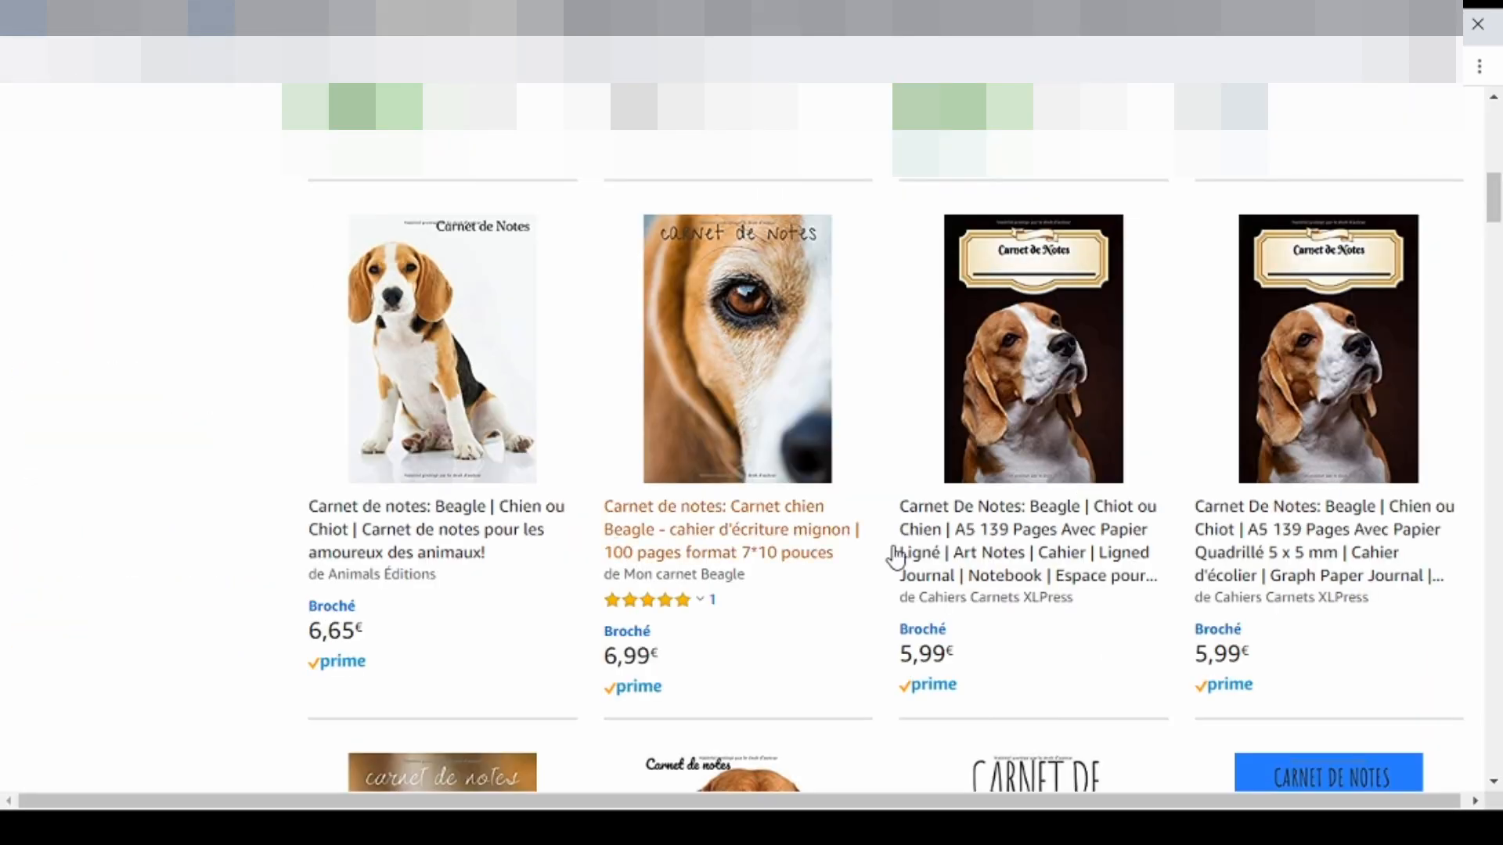
Open the 100-page 7*10-inch Mon carnet Beagle notebook and preview its cover and interior pages.
click(654, 551)
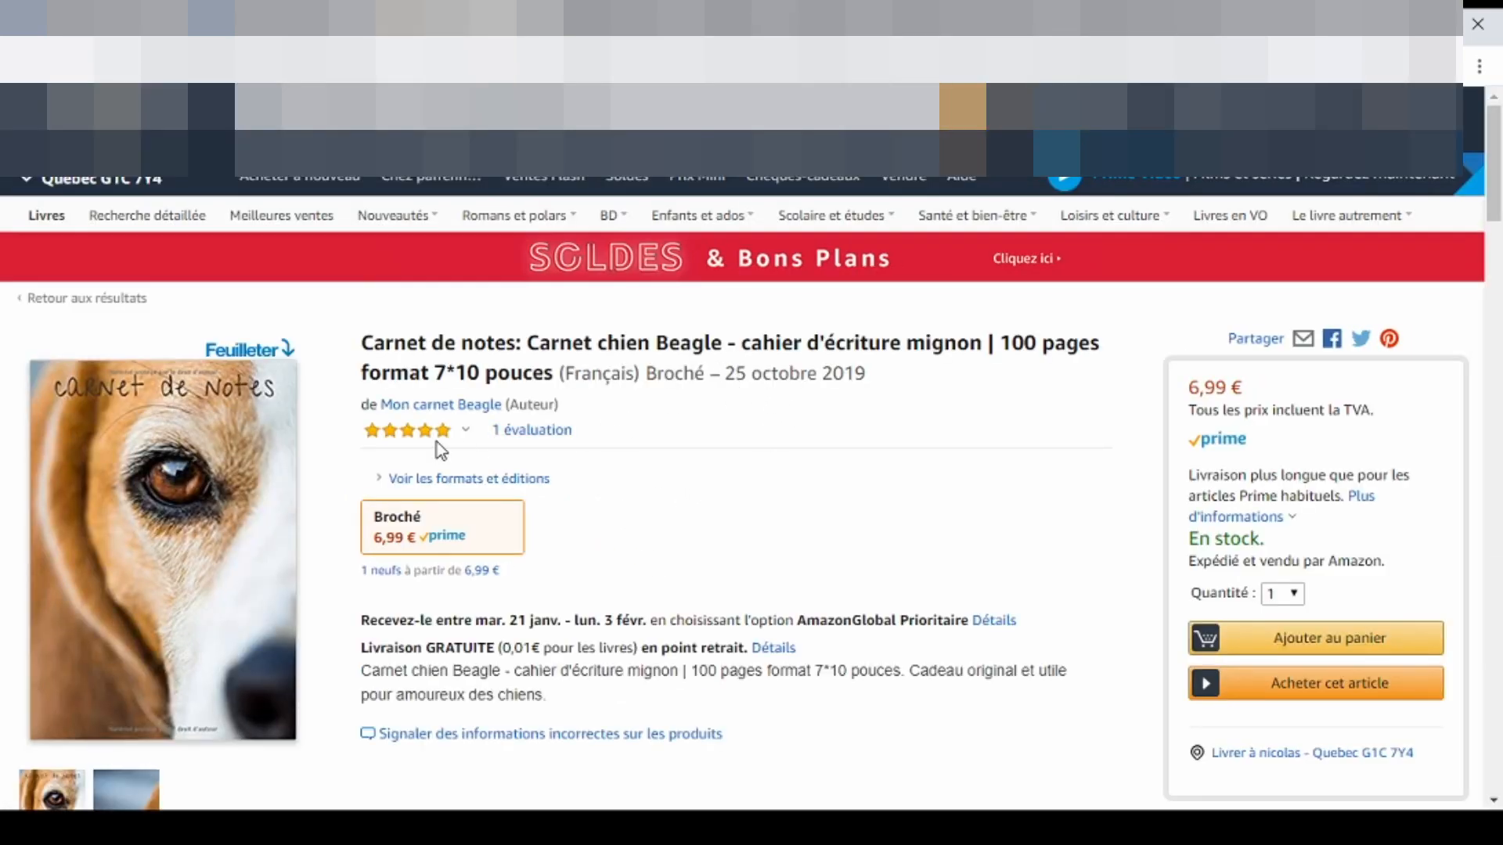
click(266, 350)
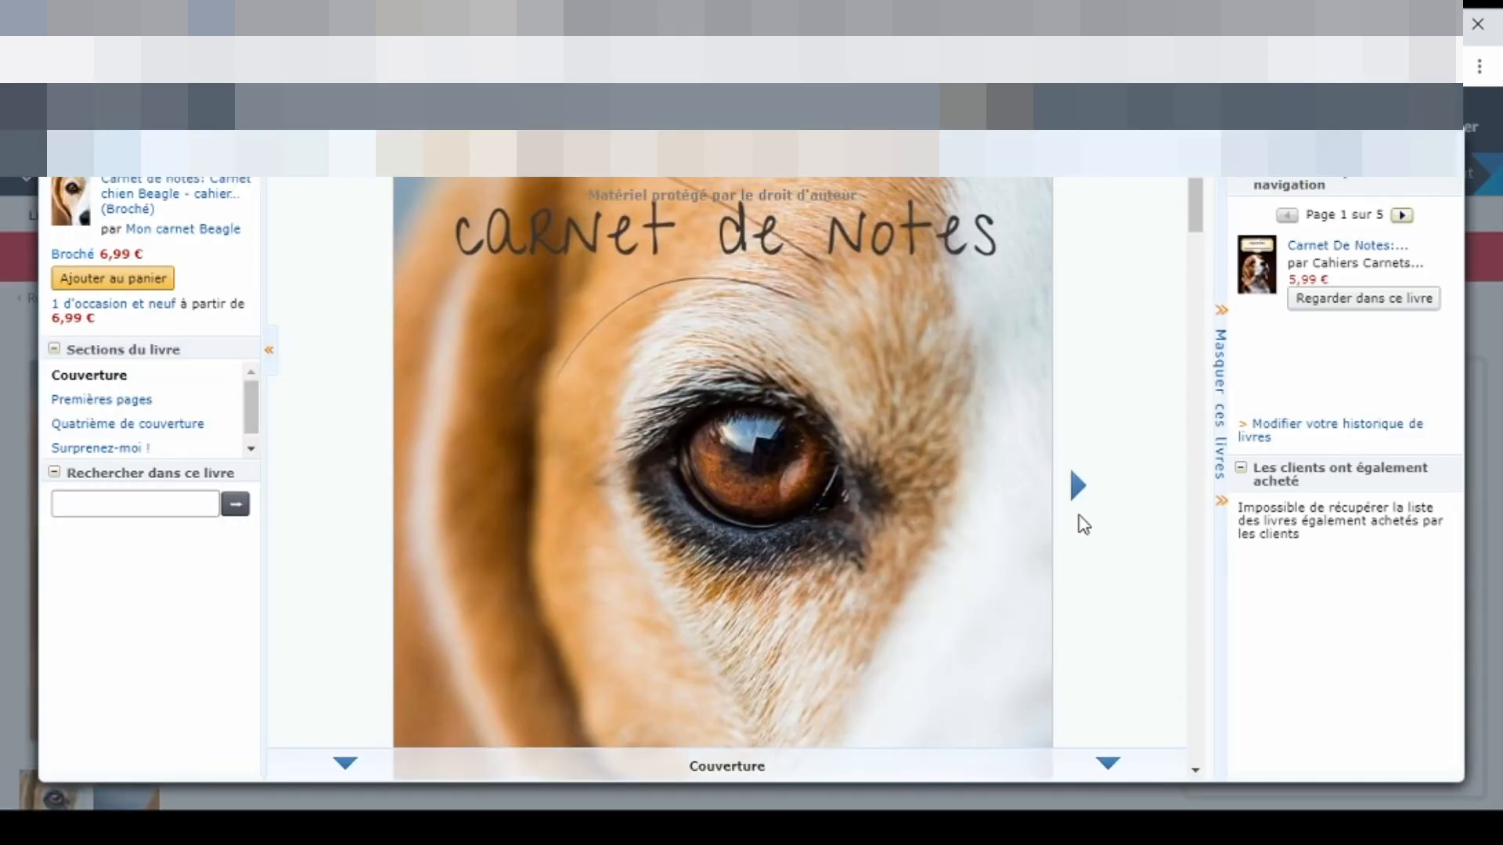
click(1079, 489)
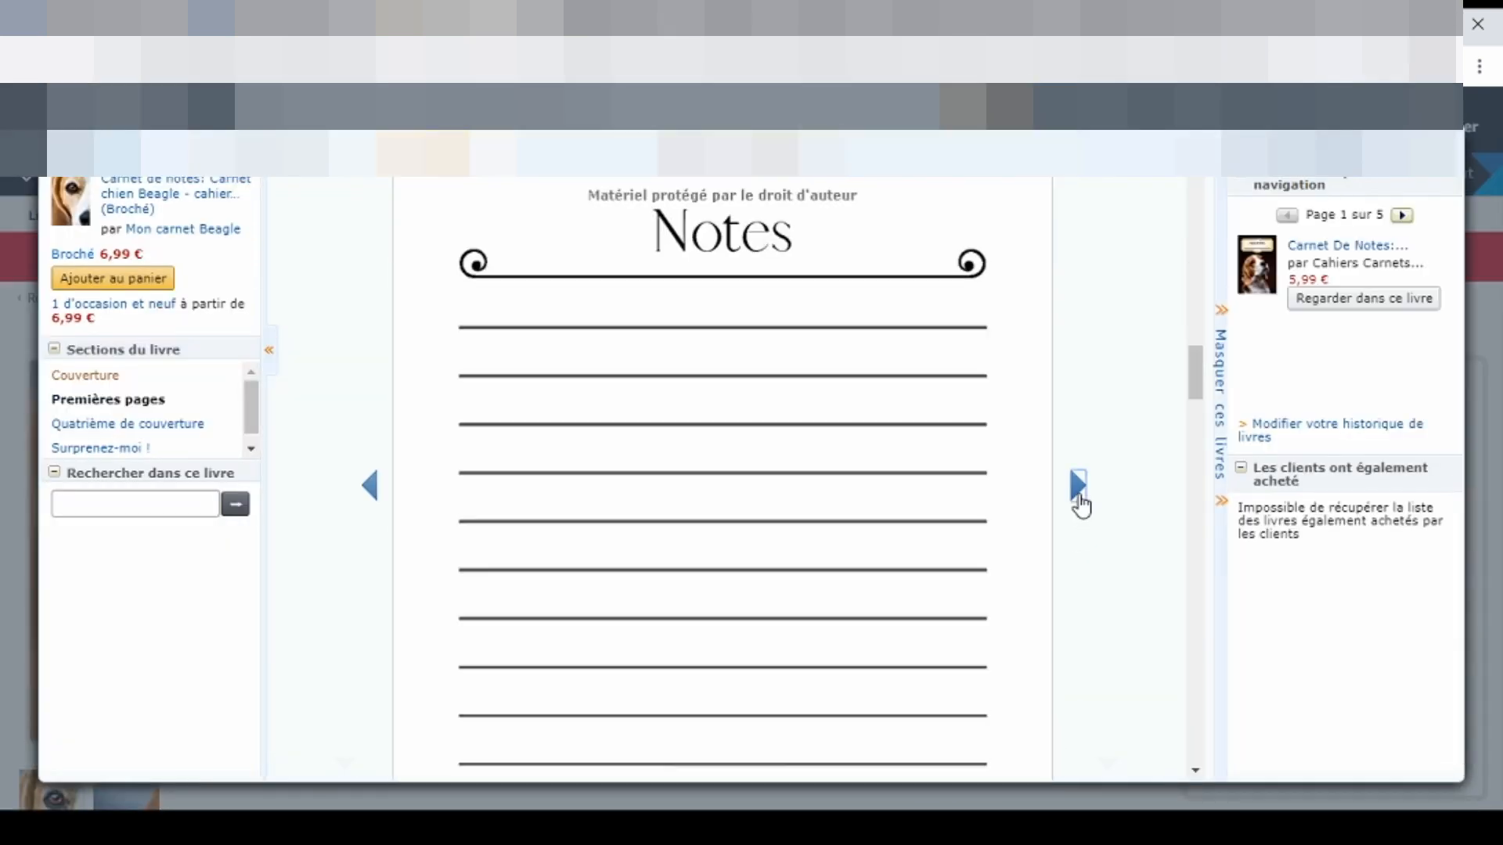
click(1443, 147)
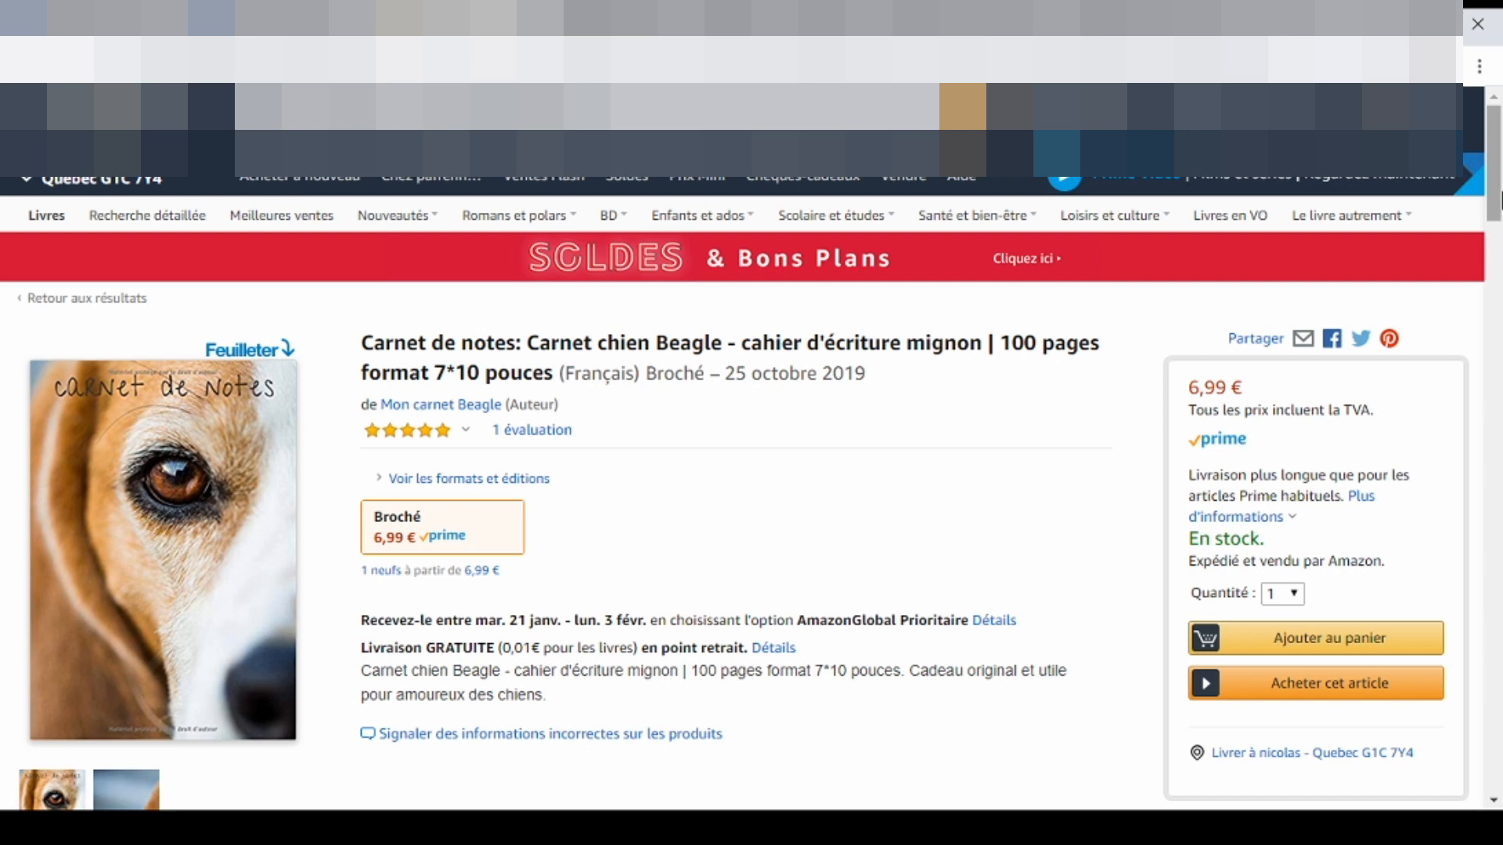
Examine the 7*10-inch beagle notebook's description, dimensions and best-seller rankings on its product page.
drag(1499, 200, 1499, 227)
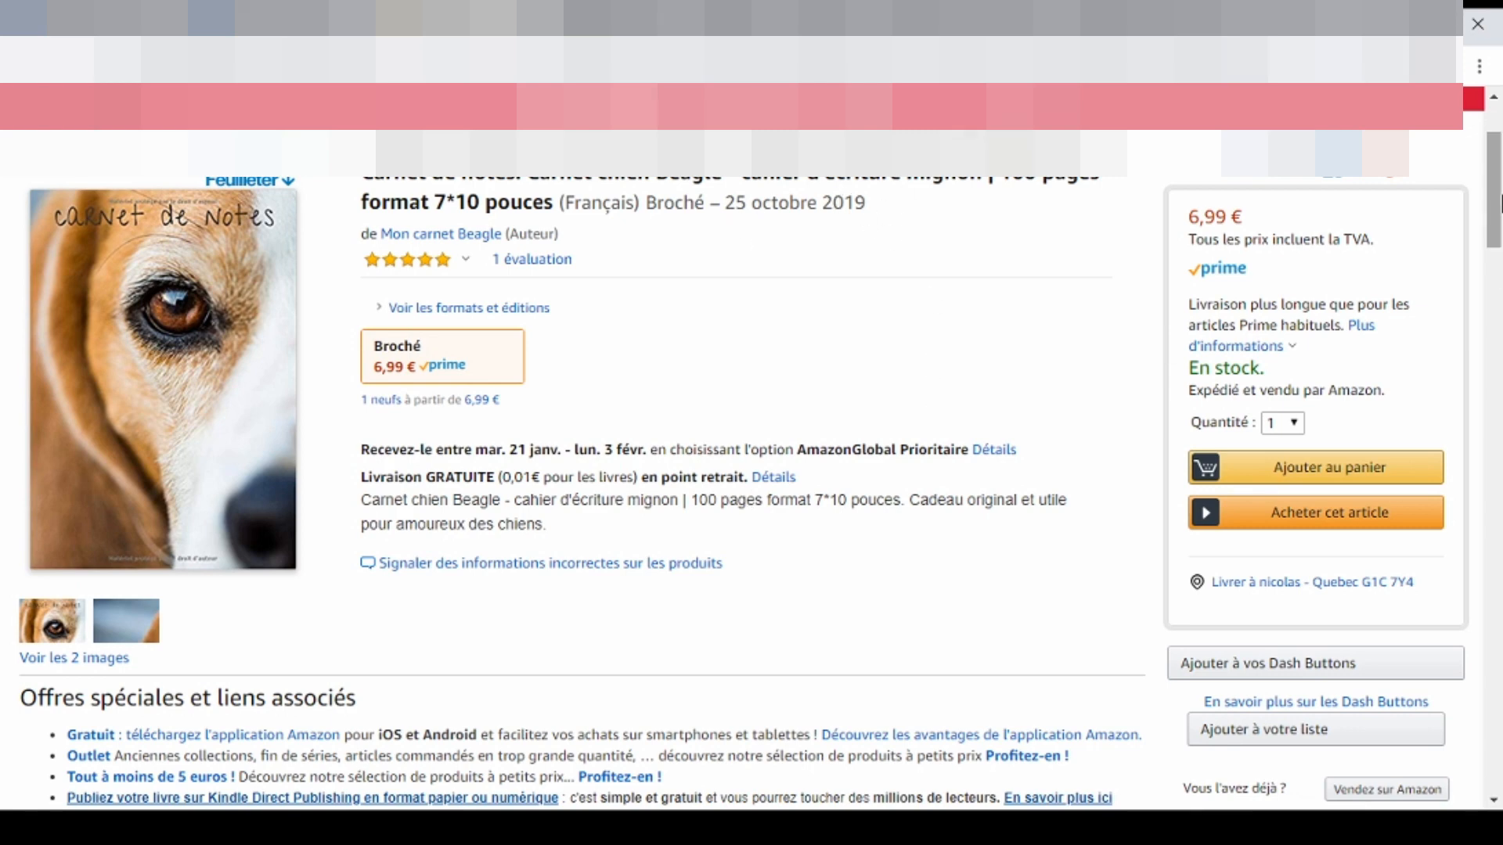
drag(1499, 203, 1415, 436)
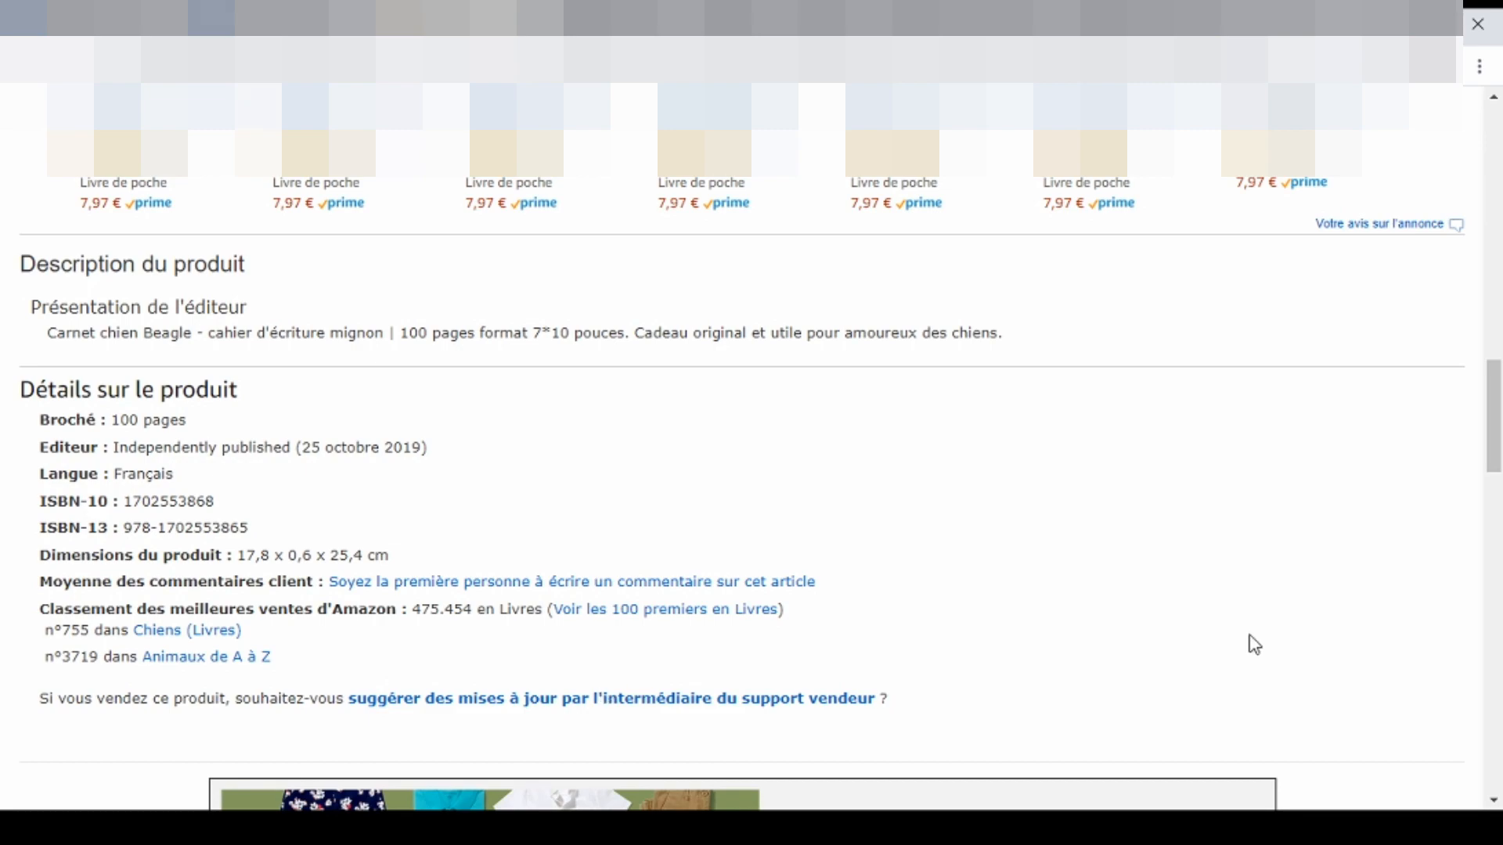
drag(1495, 458, 1498, 221)
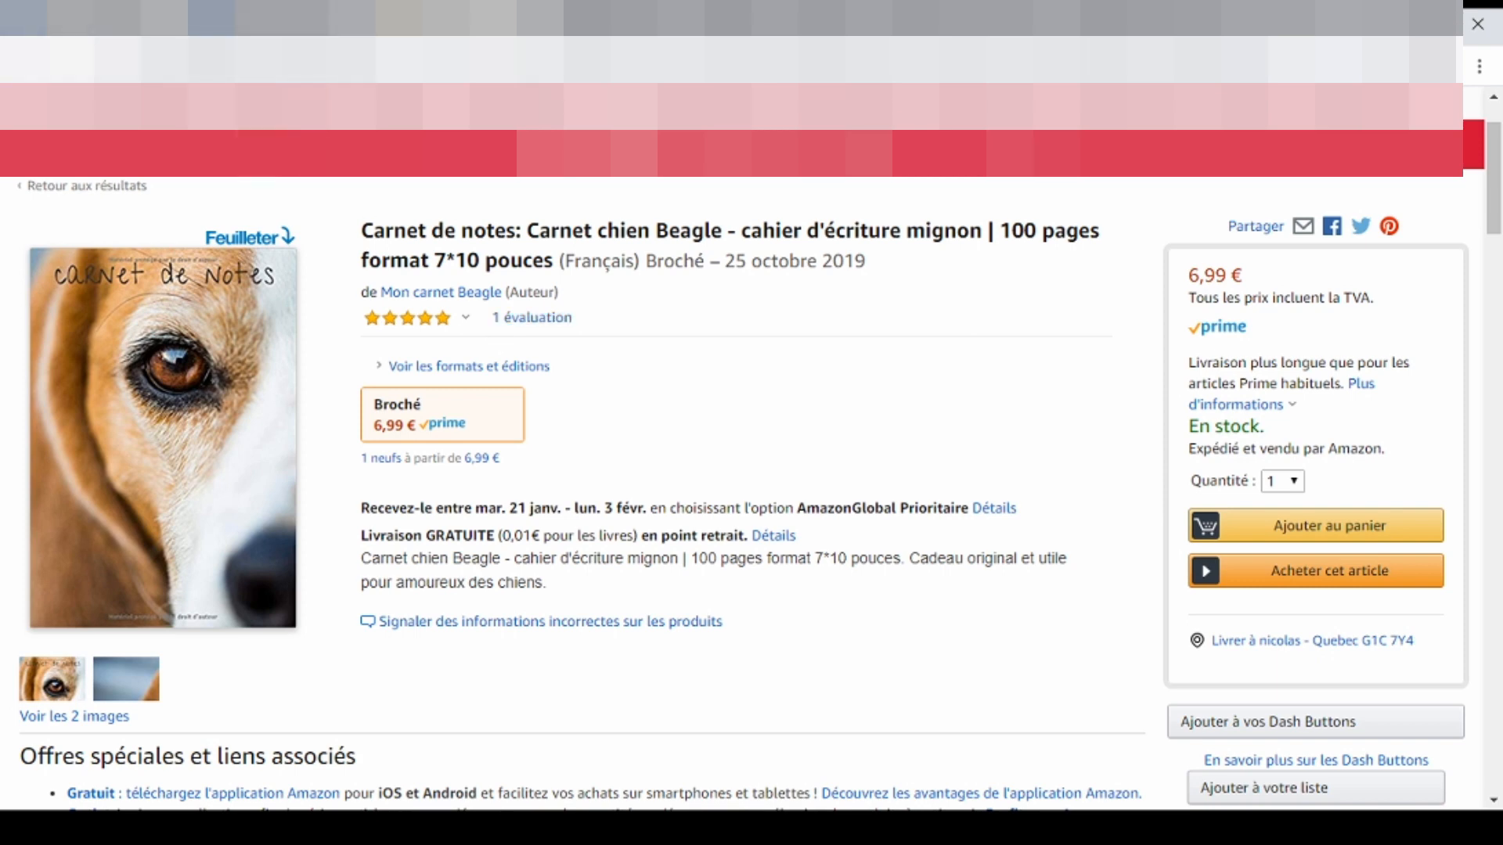
Switch to Canva and create a blank design with custom dimensions of 7 by 10 inches (po).
click(101, 22)
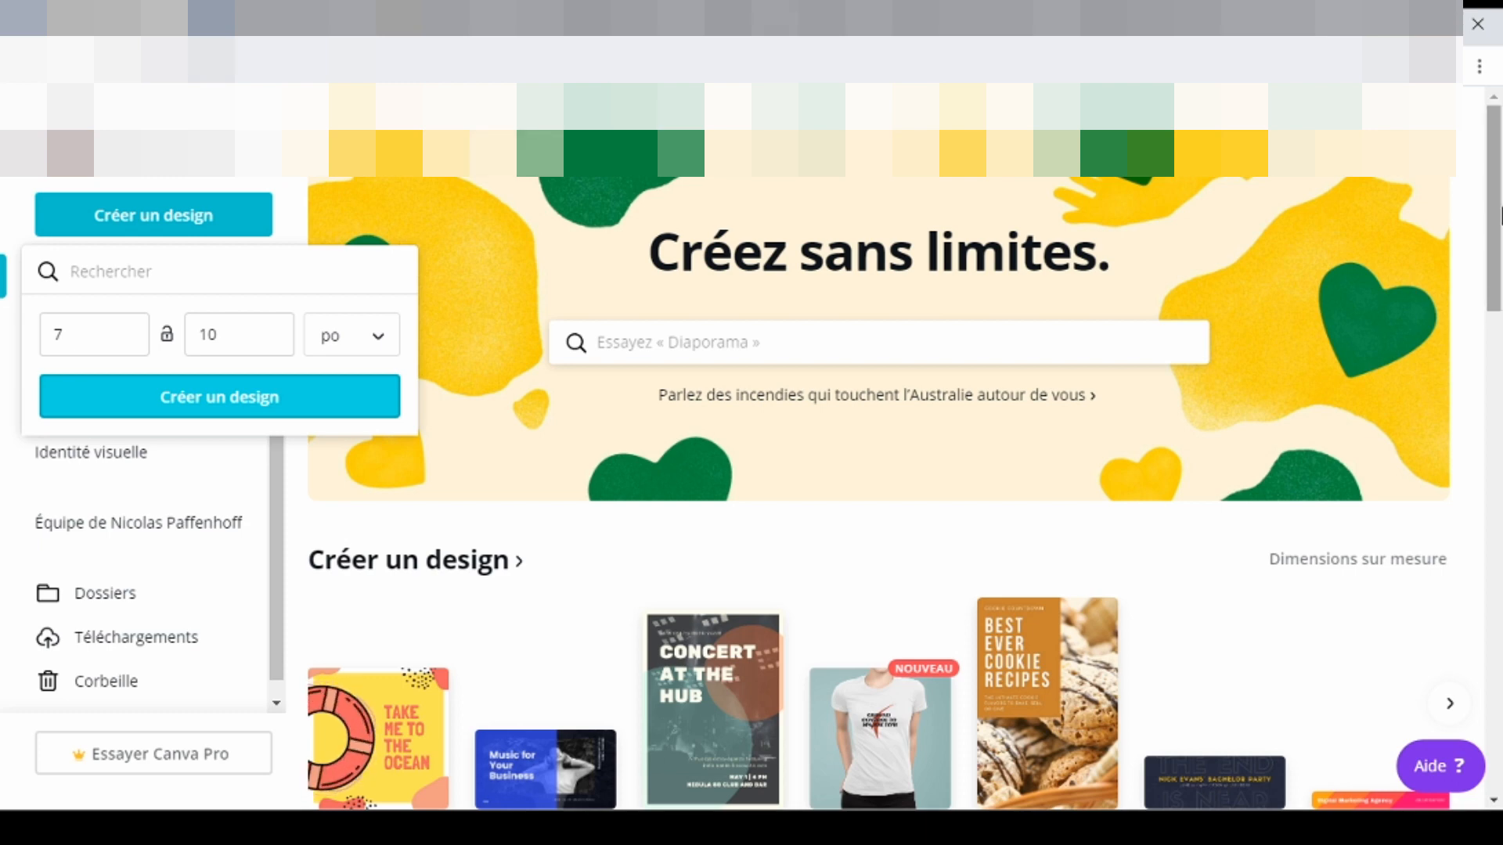
drag(1500, 207, 1500, 224)
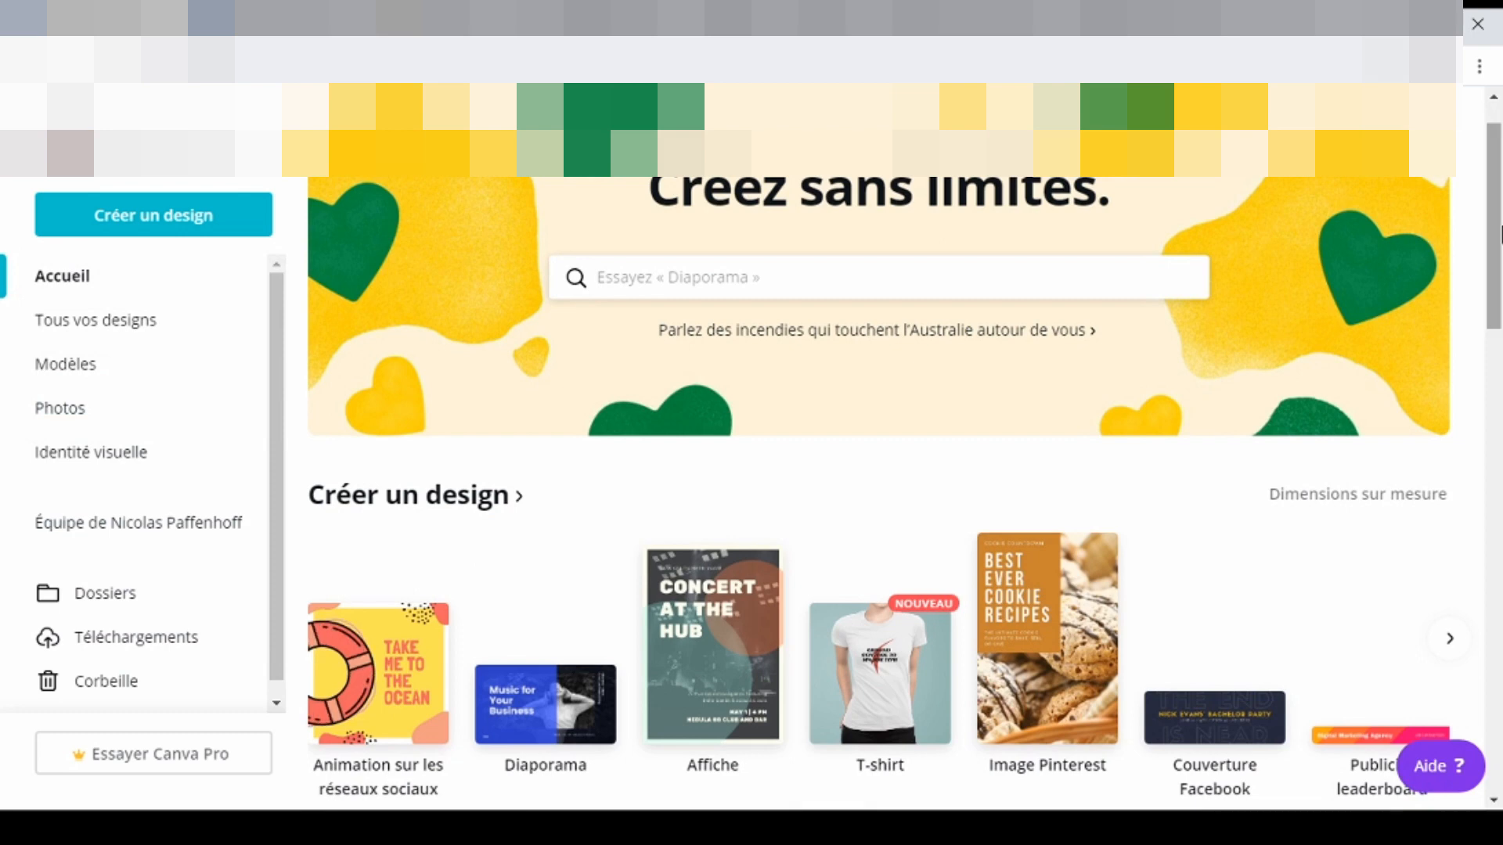
click(159, 227)
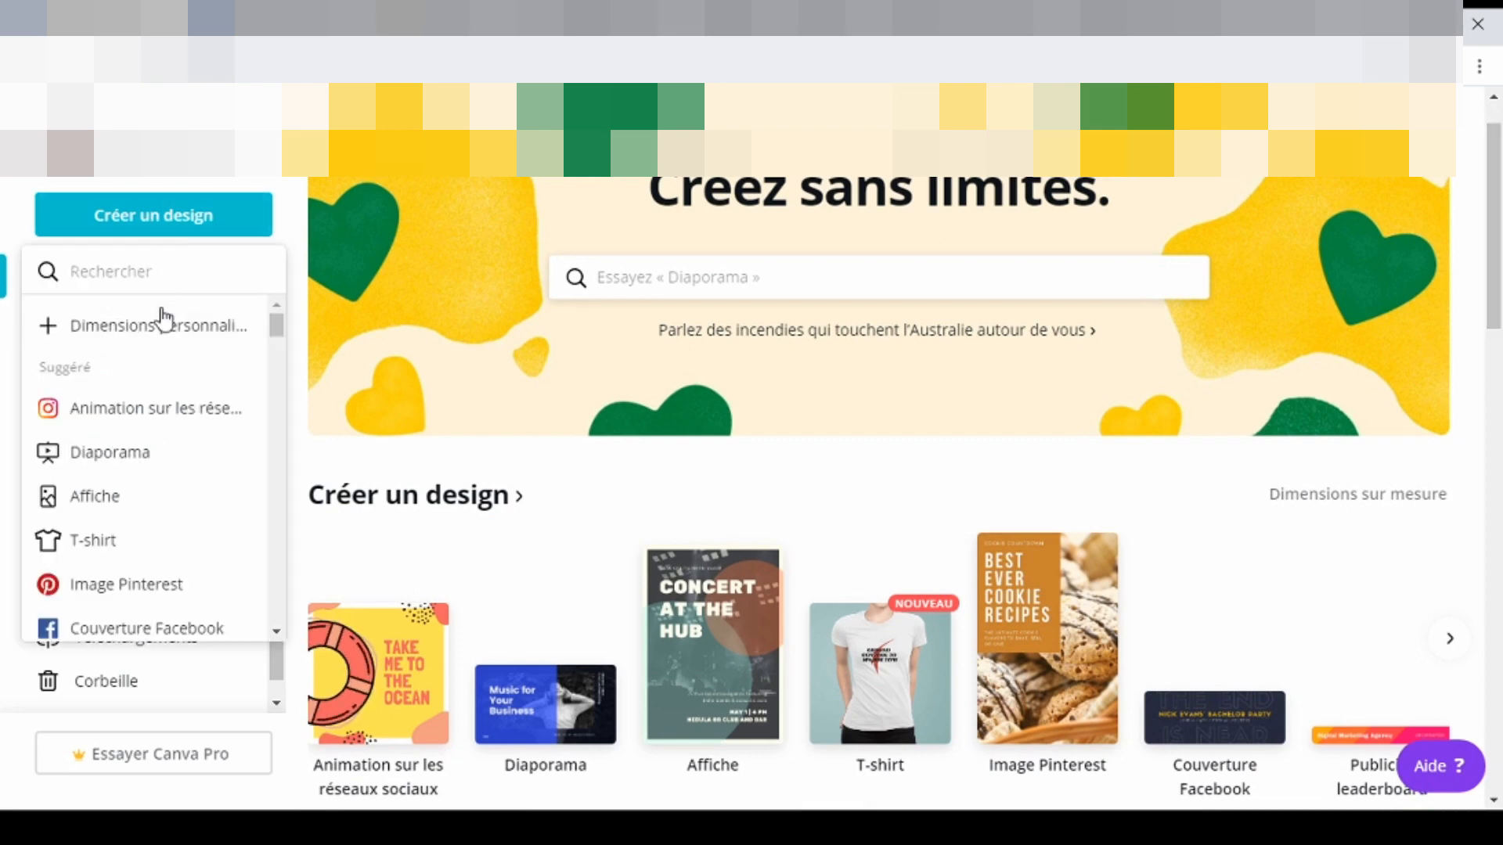
click(162, 325)
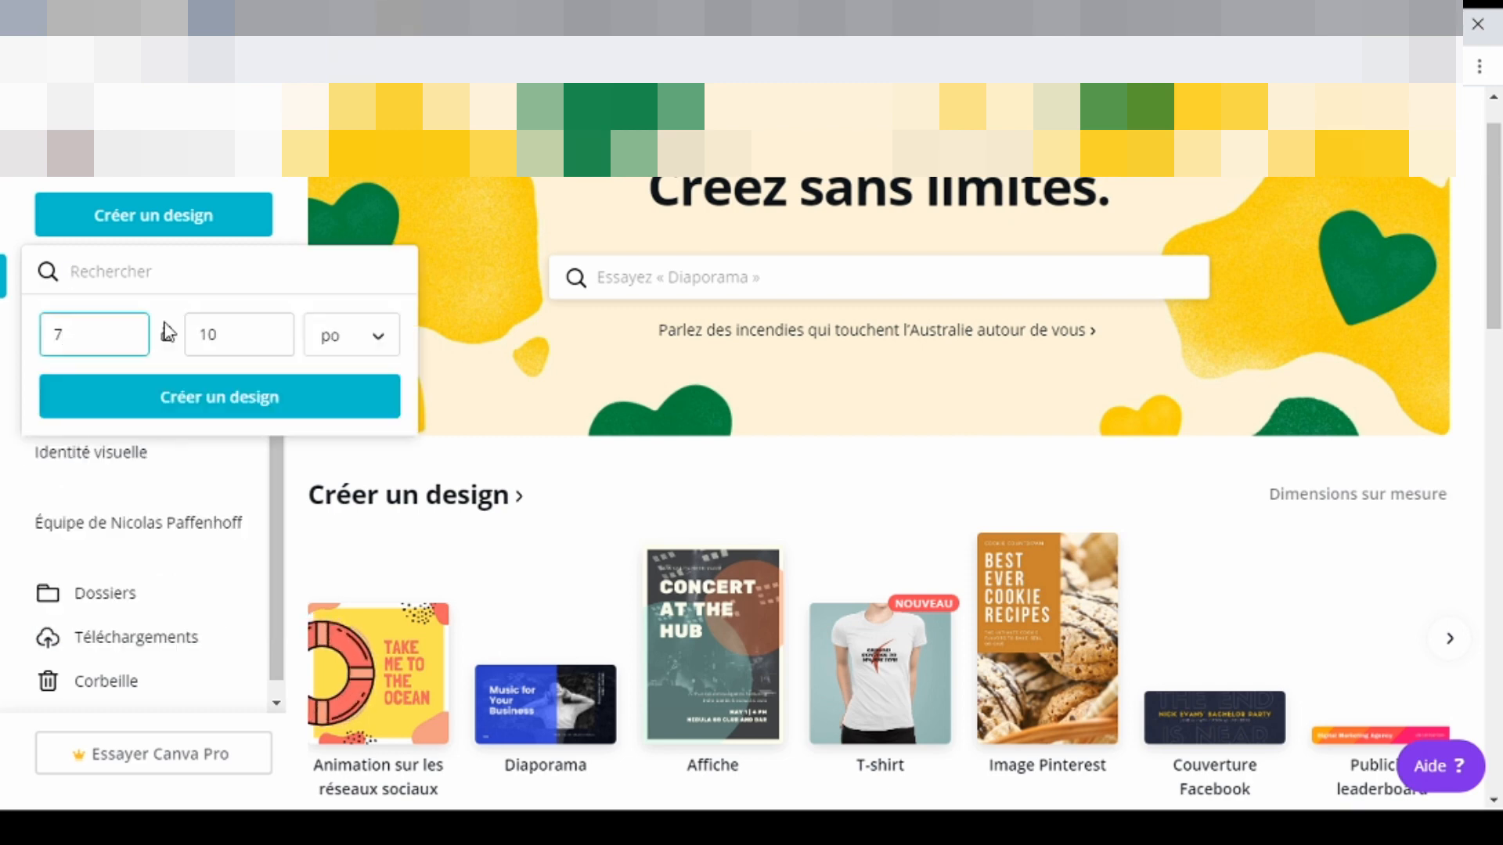
click(389, 350)
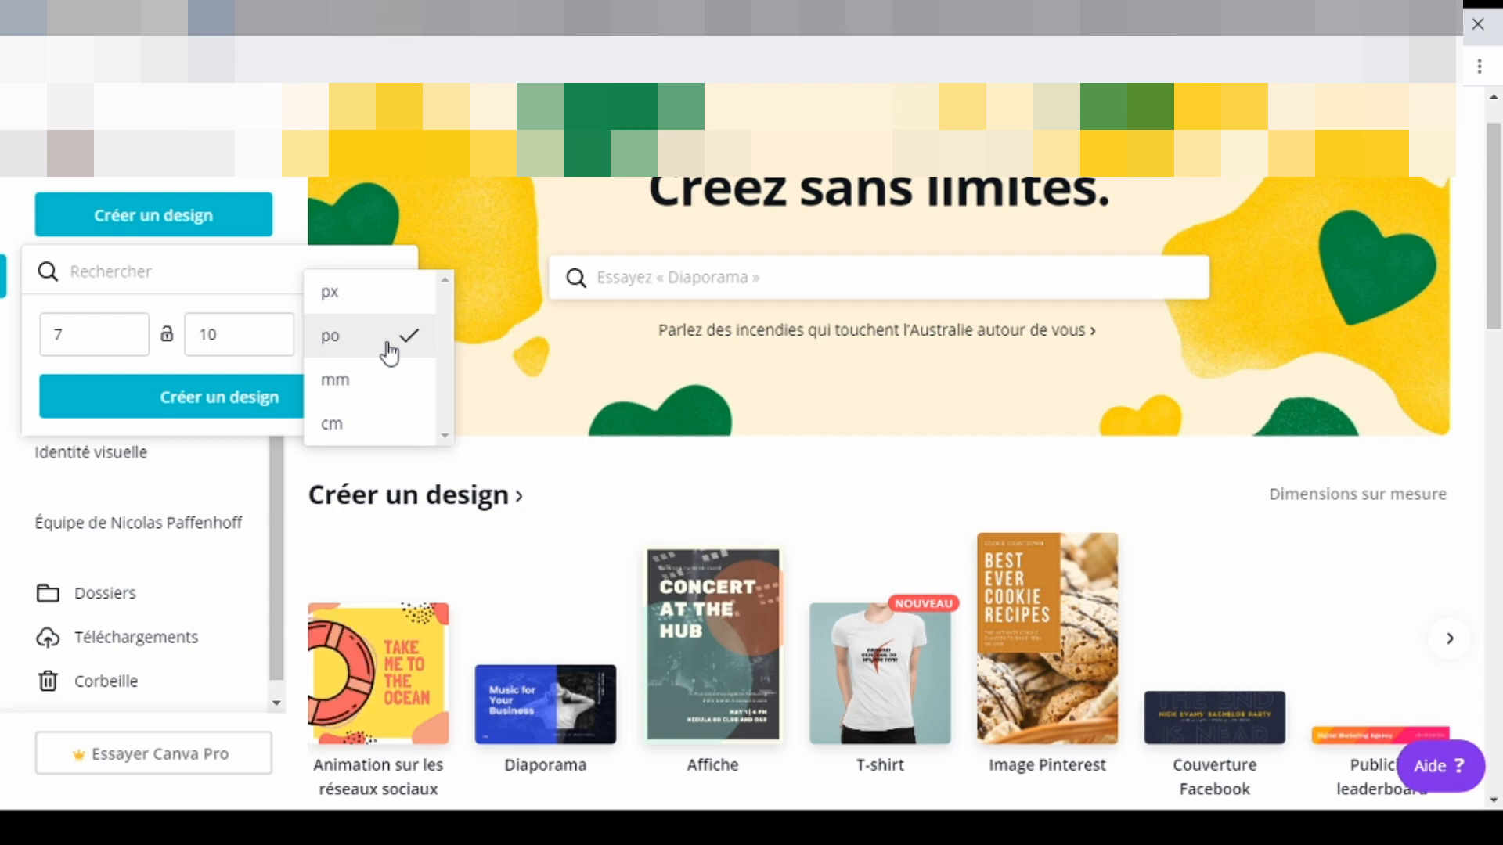
click(389, 354)
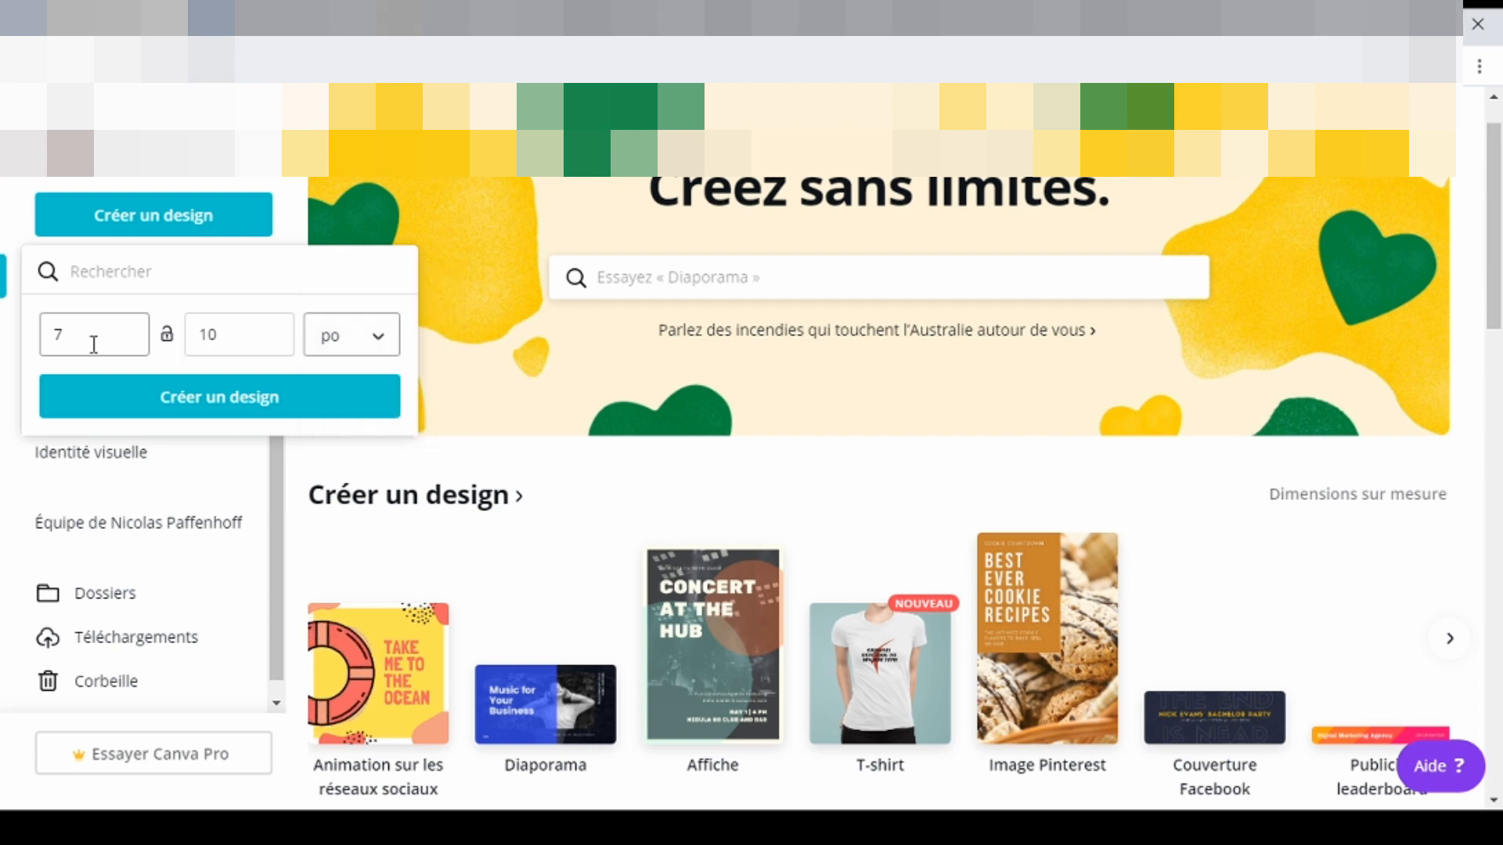
click(202, 402)
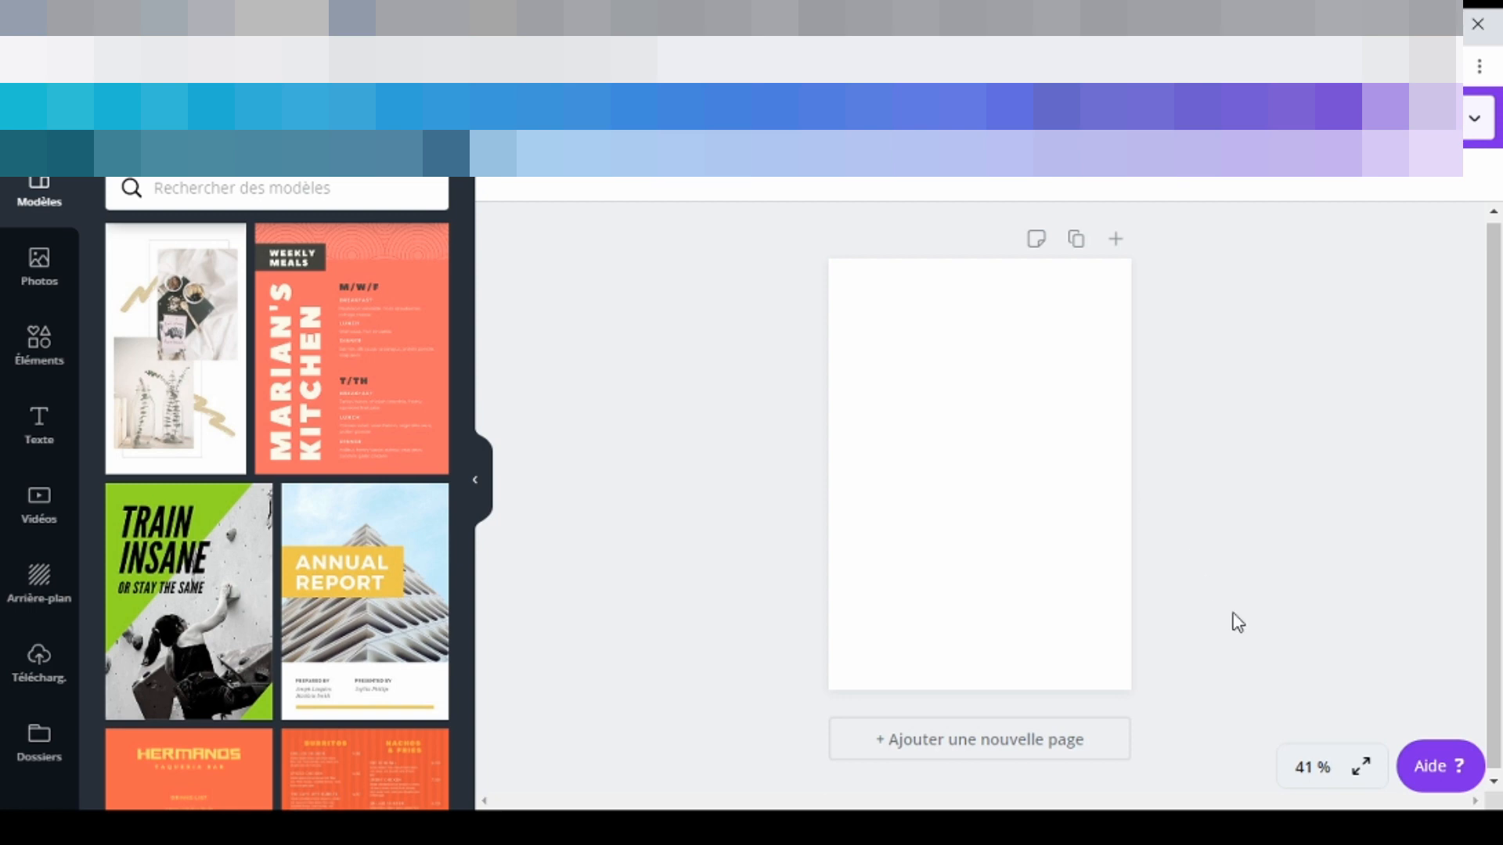
Add a title text box to the blank page, reading "Ce carnet de notes", with the page shown at 75 %.
click(1310, 769)
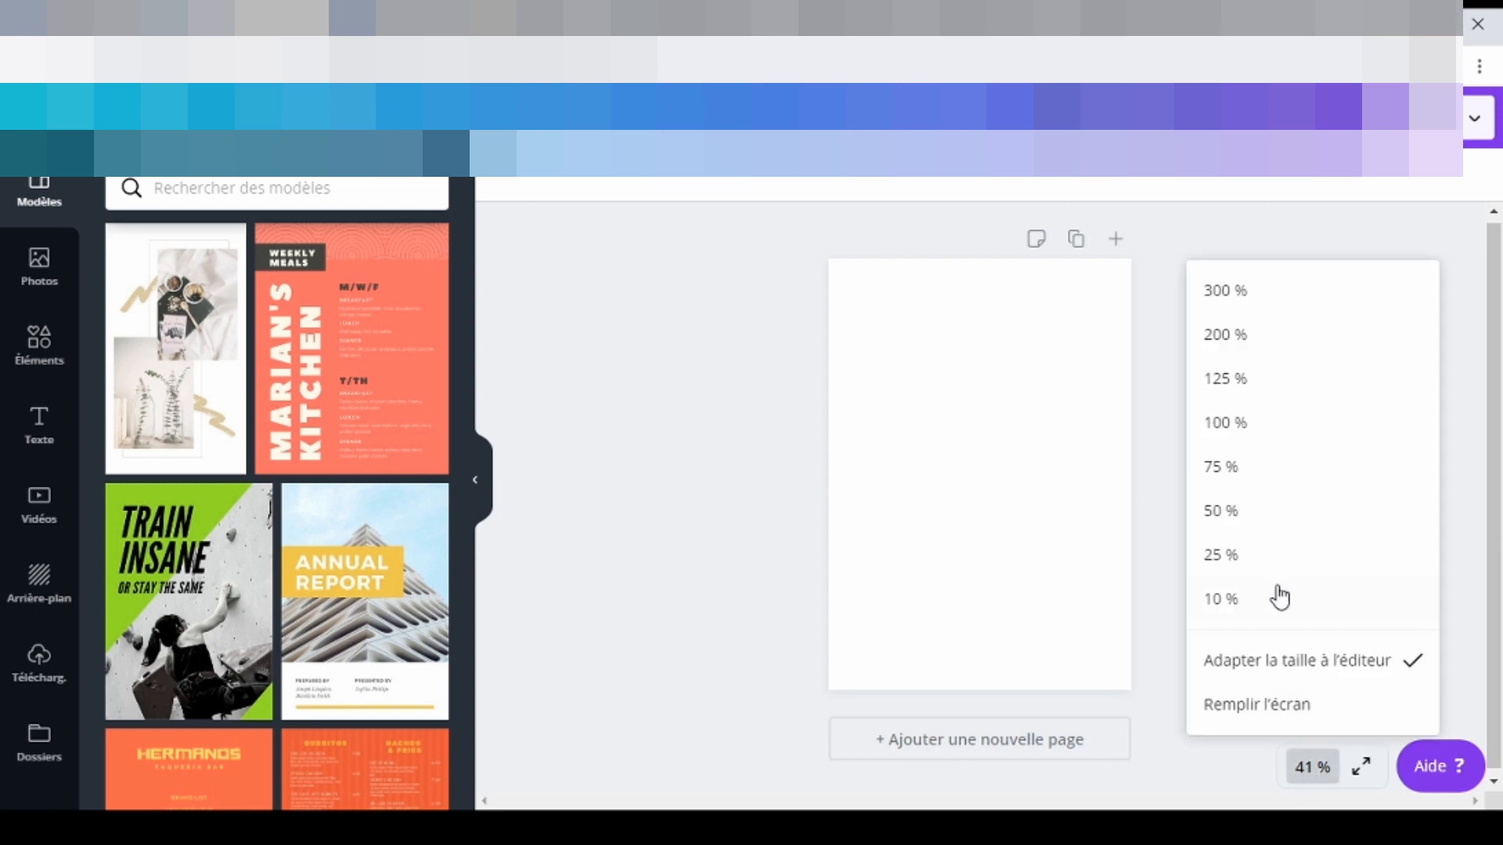
click(1242, 432)
click(1315, 771)
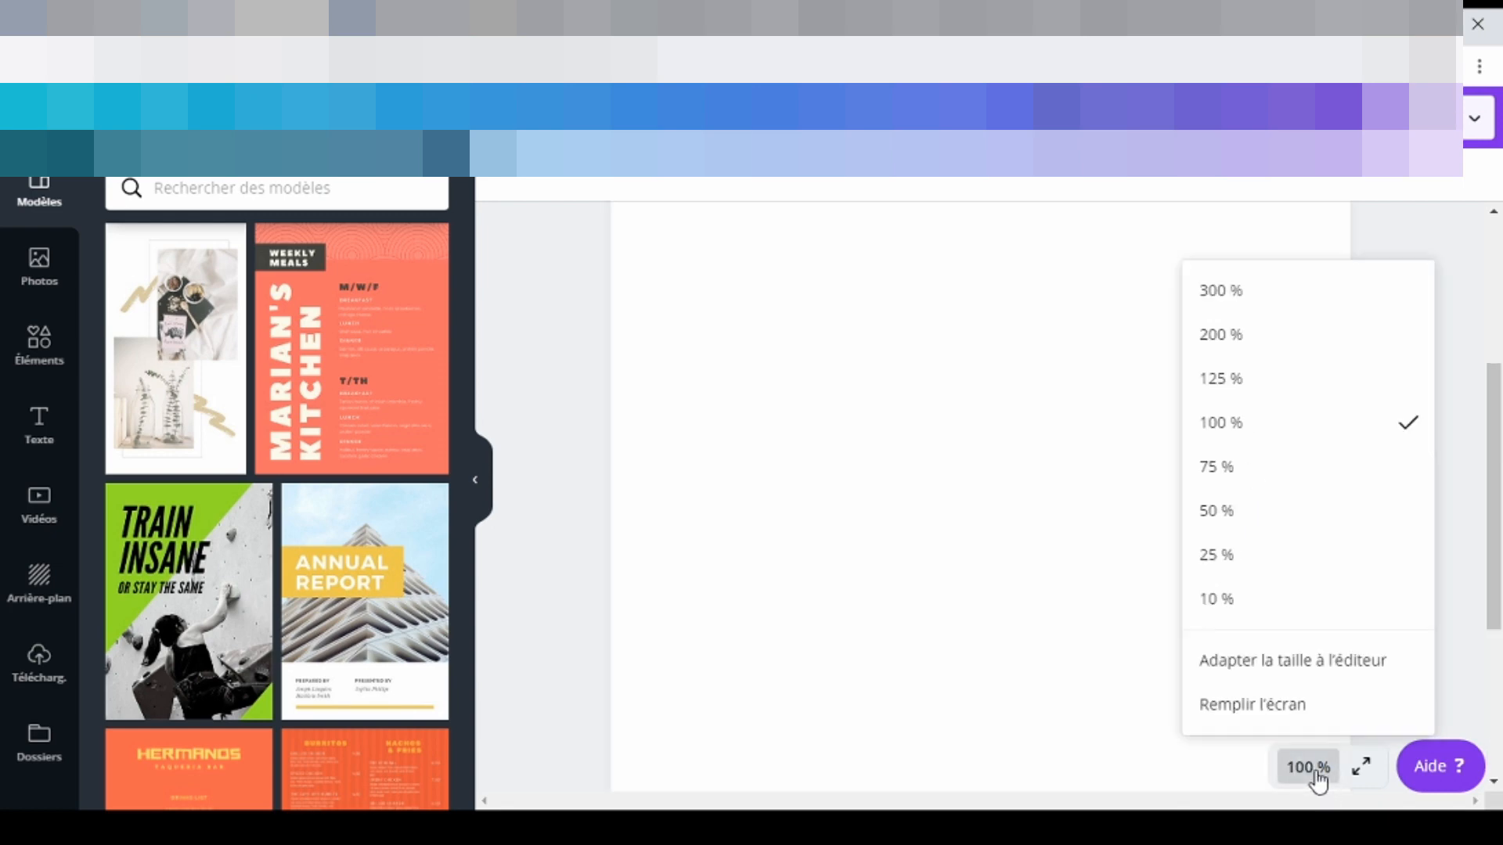
click(1257, 463)
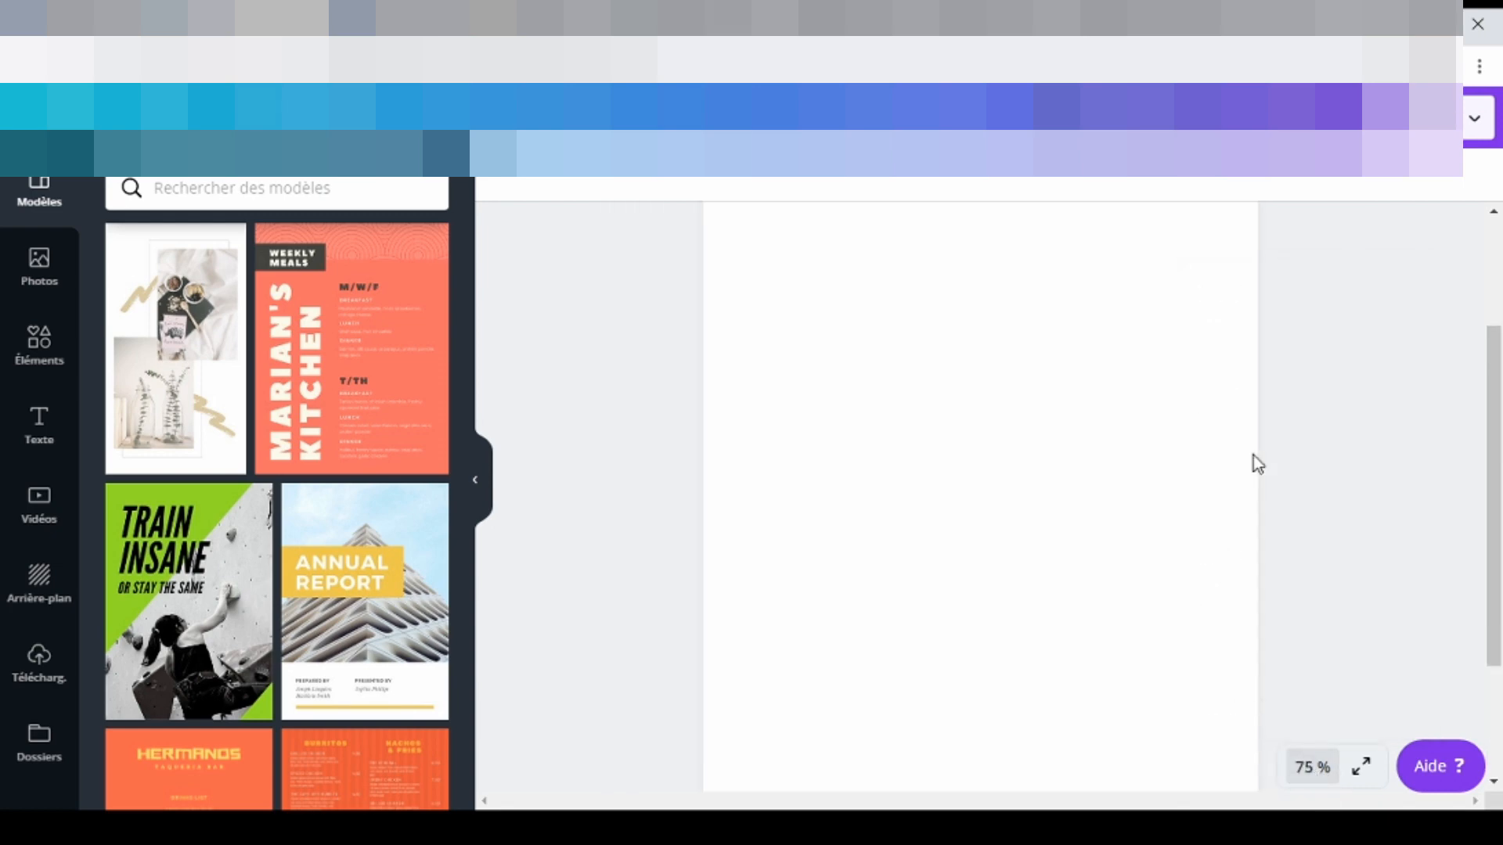
drag(1500, 457, 1495, 398)
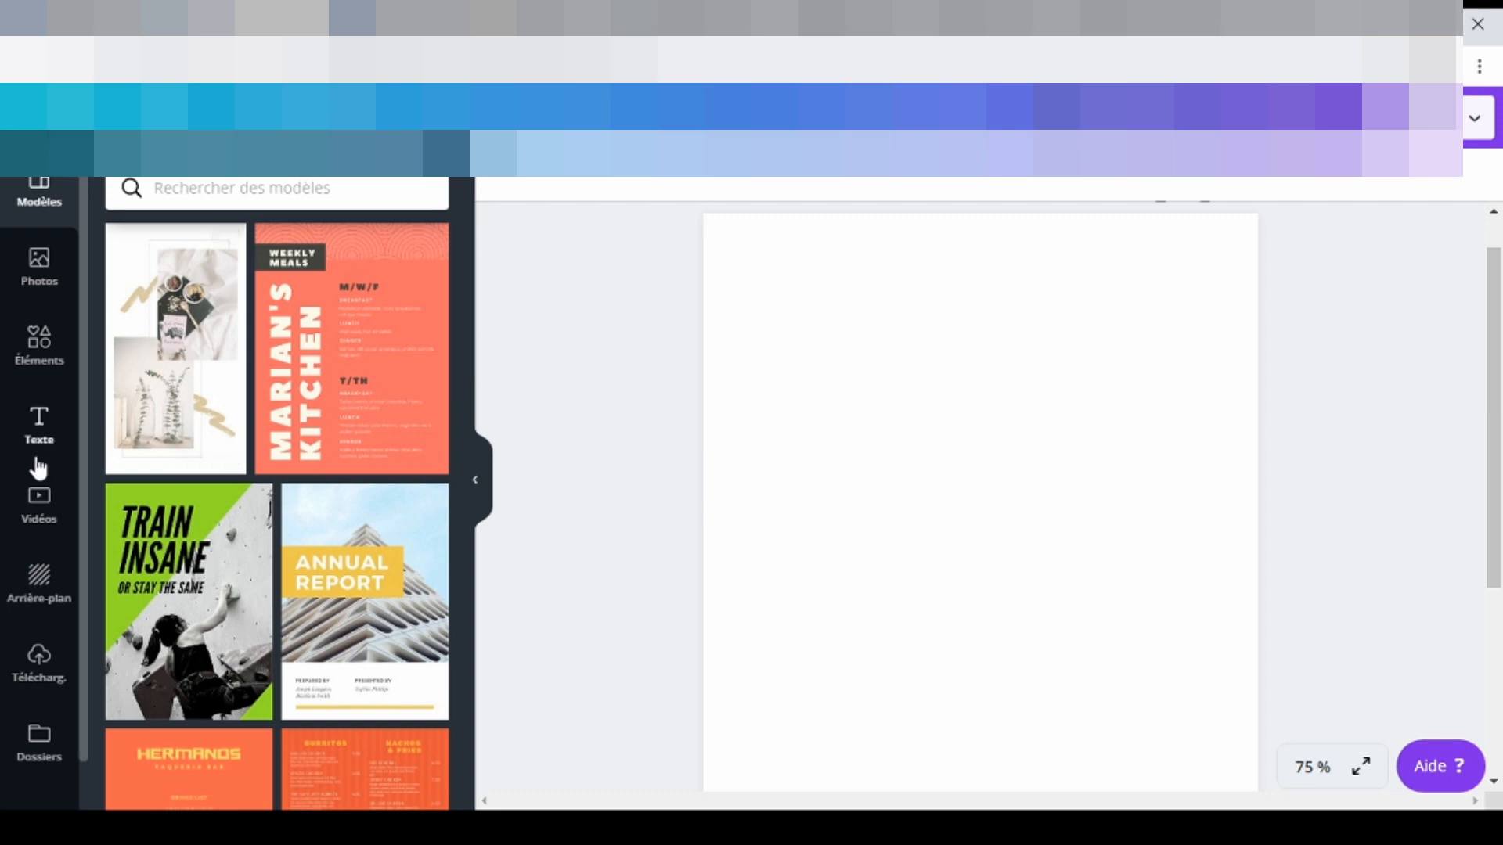
click(39, 444)
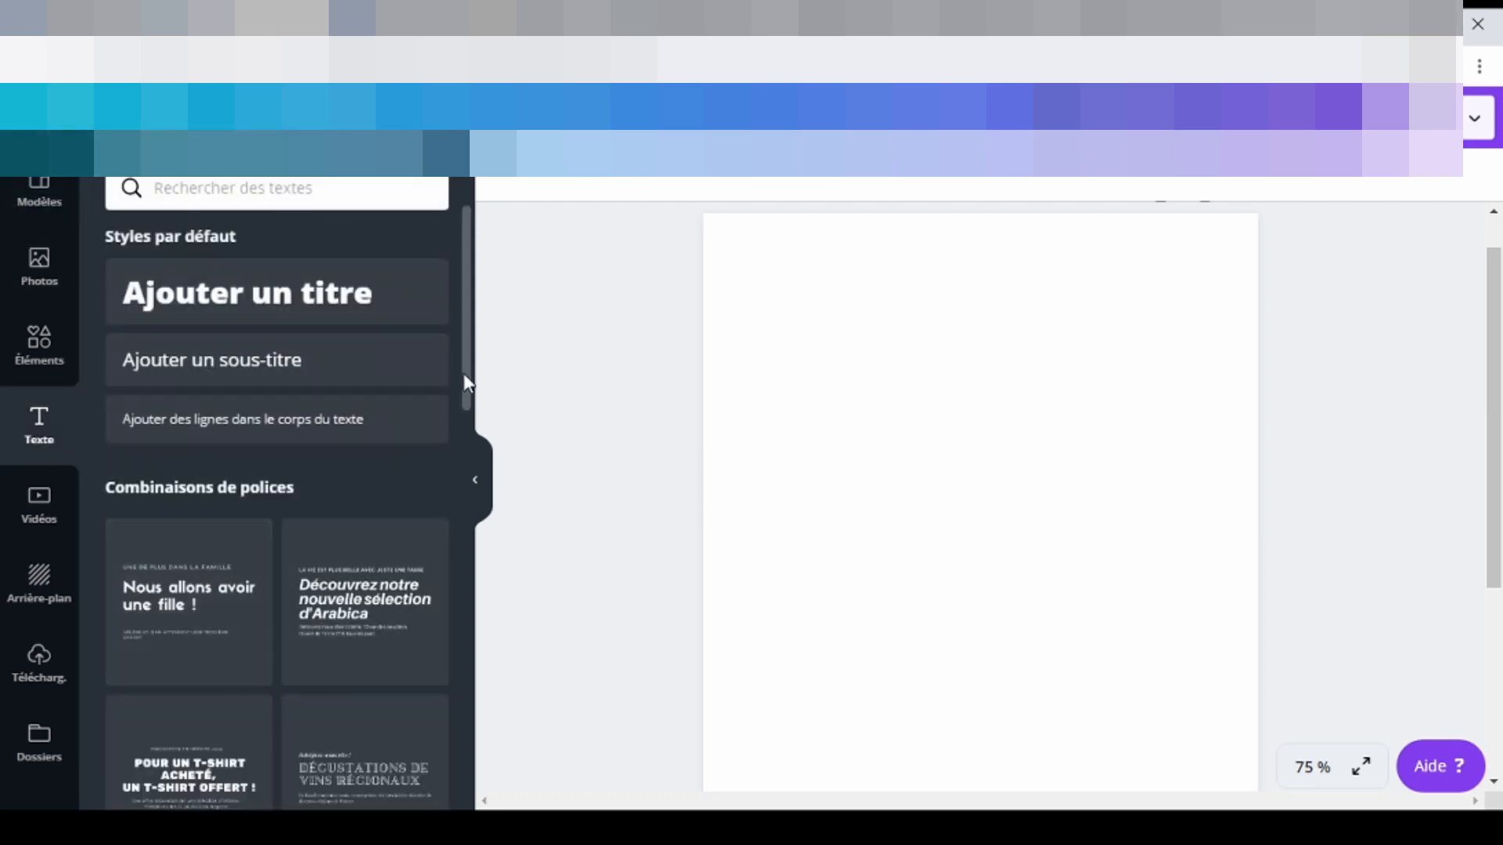
click(349, 317)
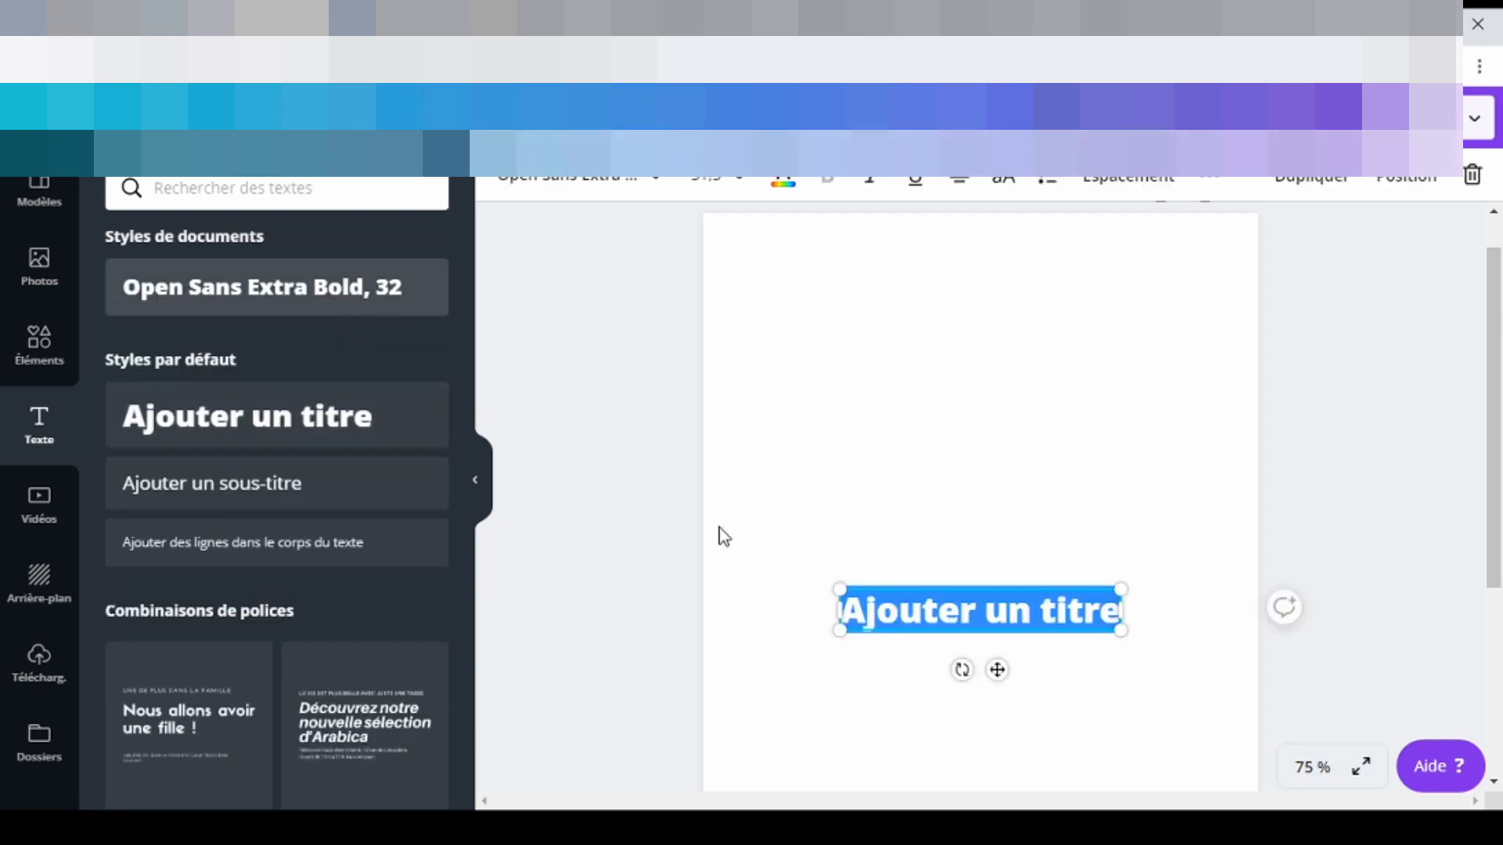
text(Ce)
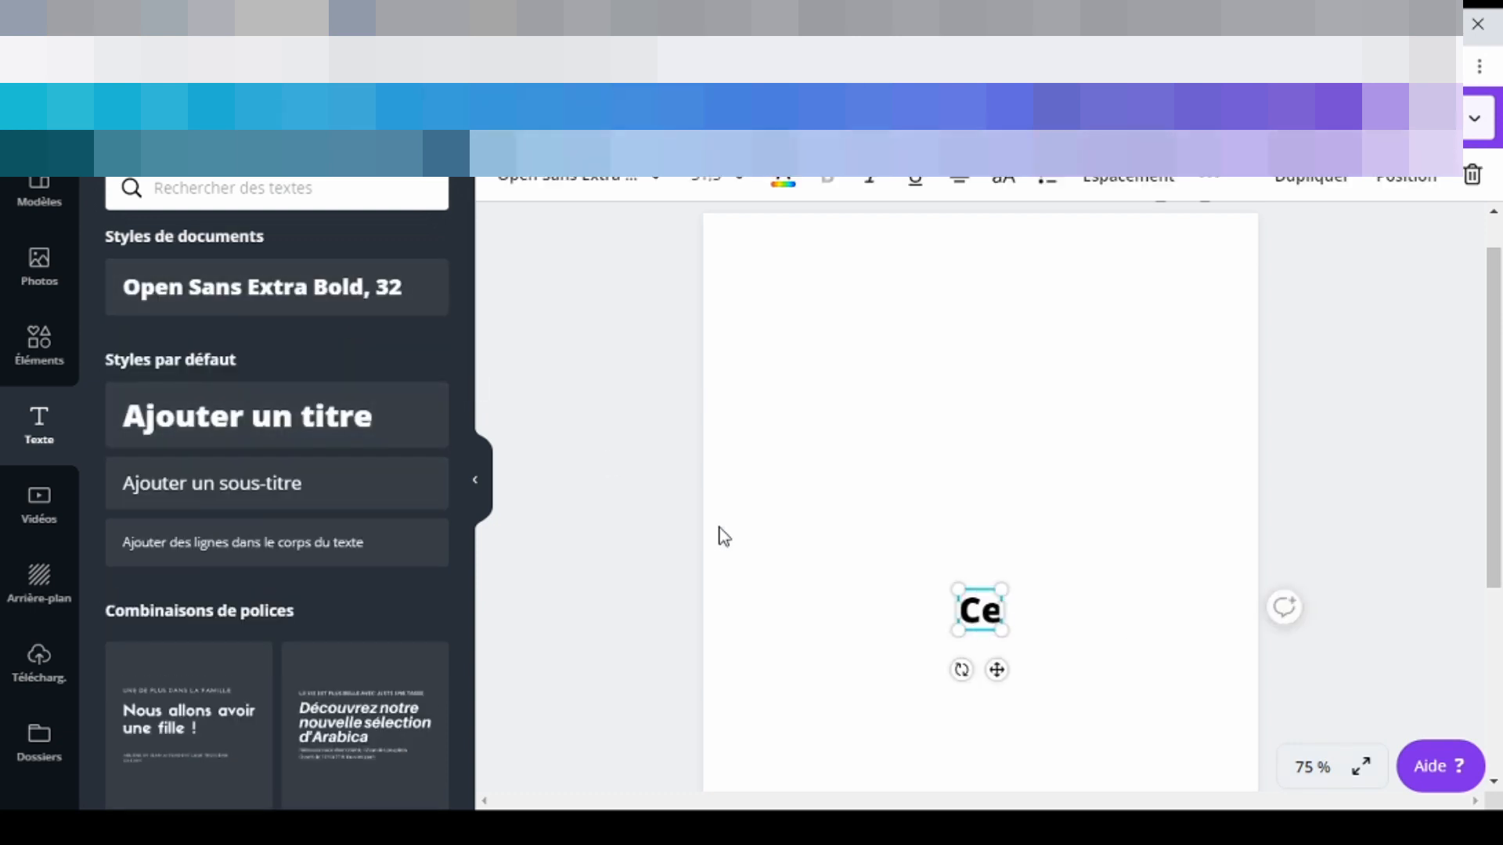
text( carnet de notes)
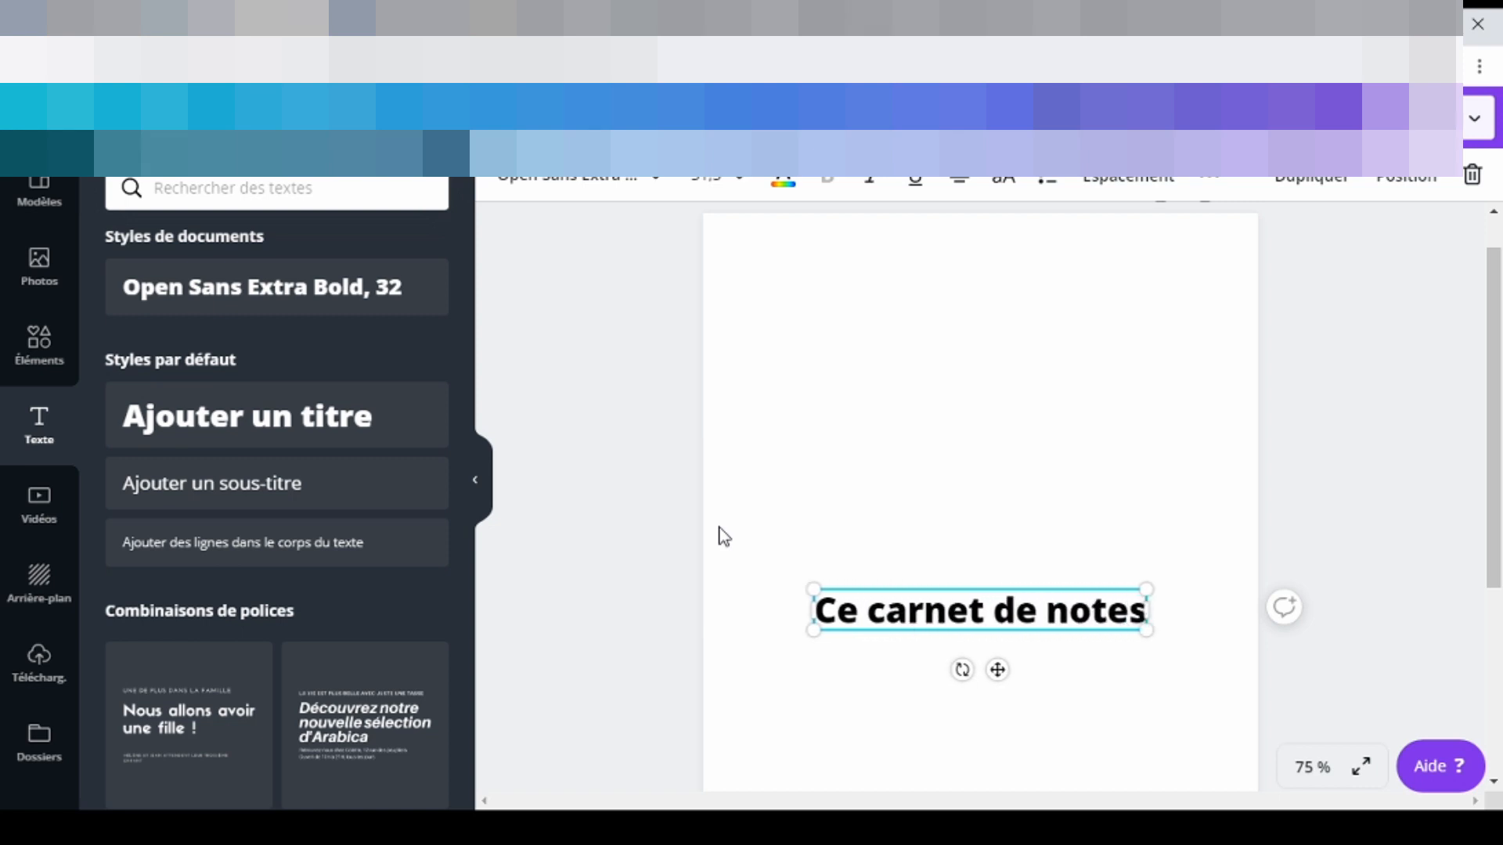
Capitalise "Notes" in the title and add a second line reading "appartient à :".
click(1069, 614)
key(BackSpace)
text(Notes)
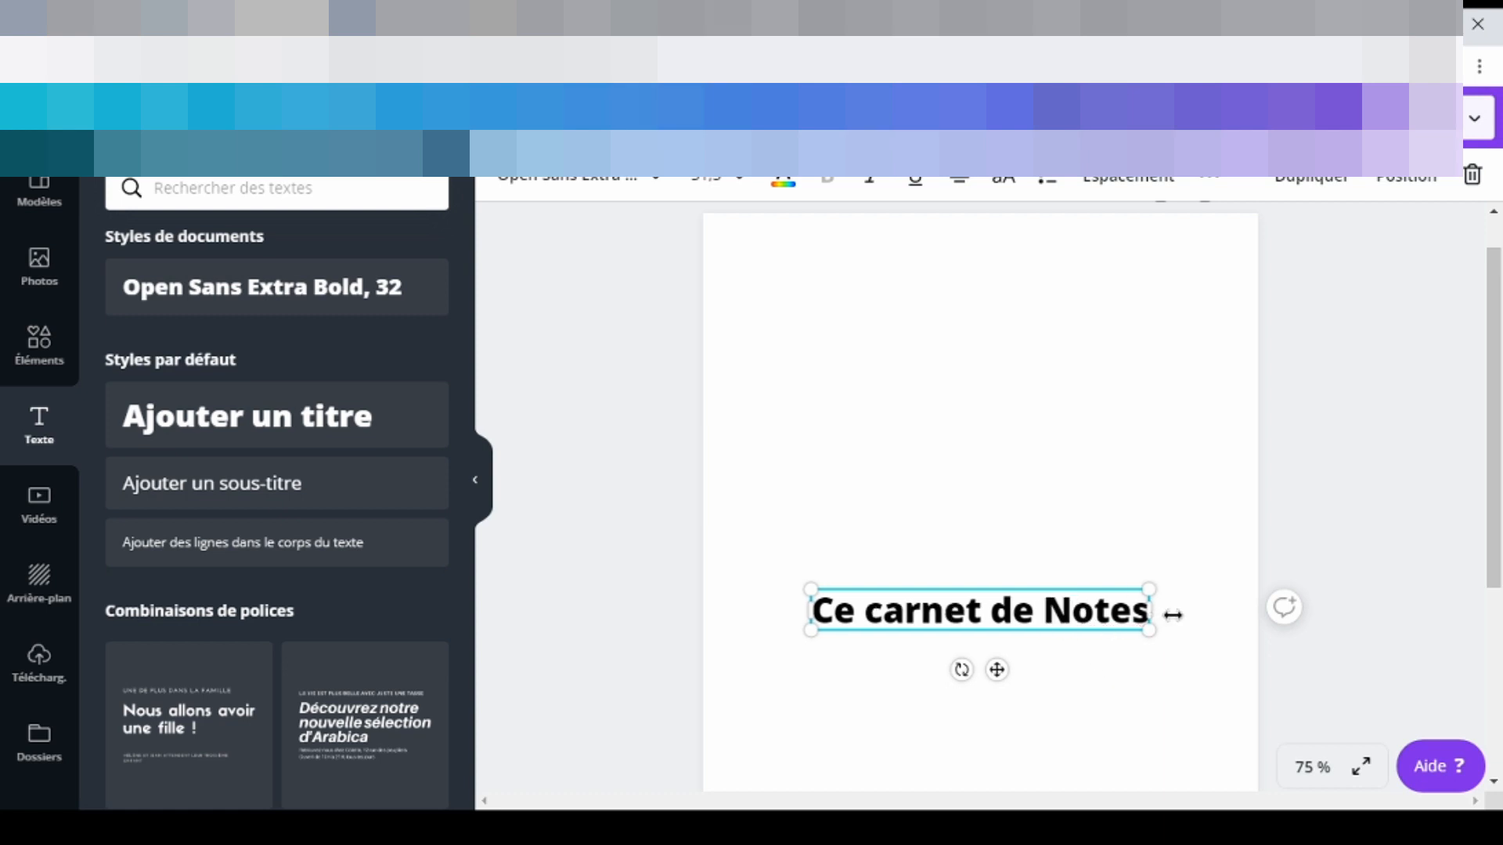
text( a)
key(BackSpace)
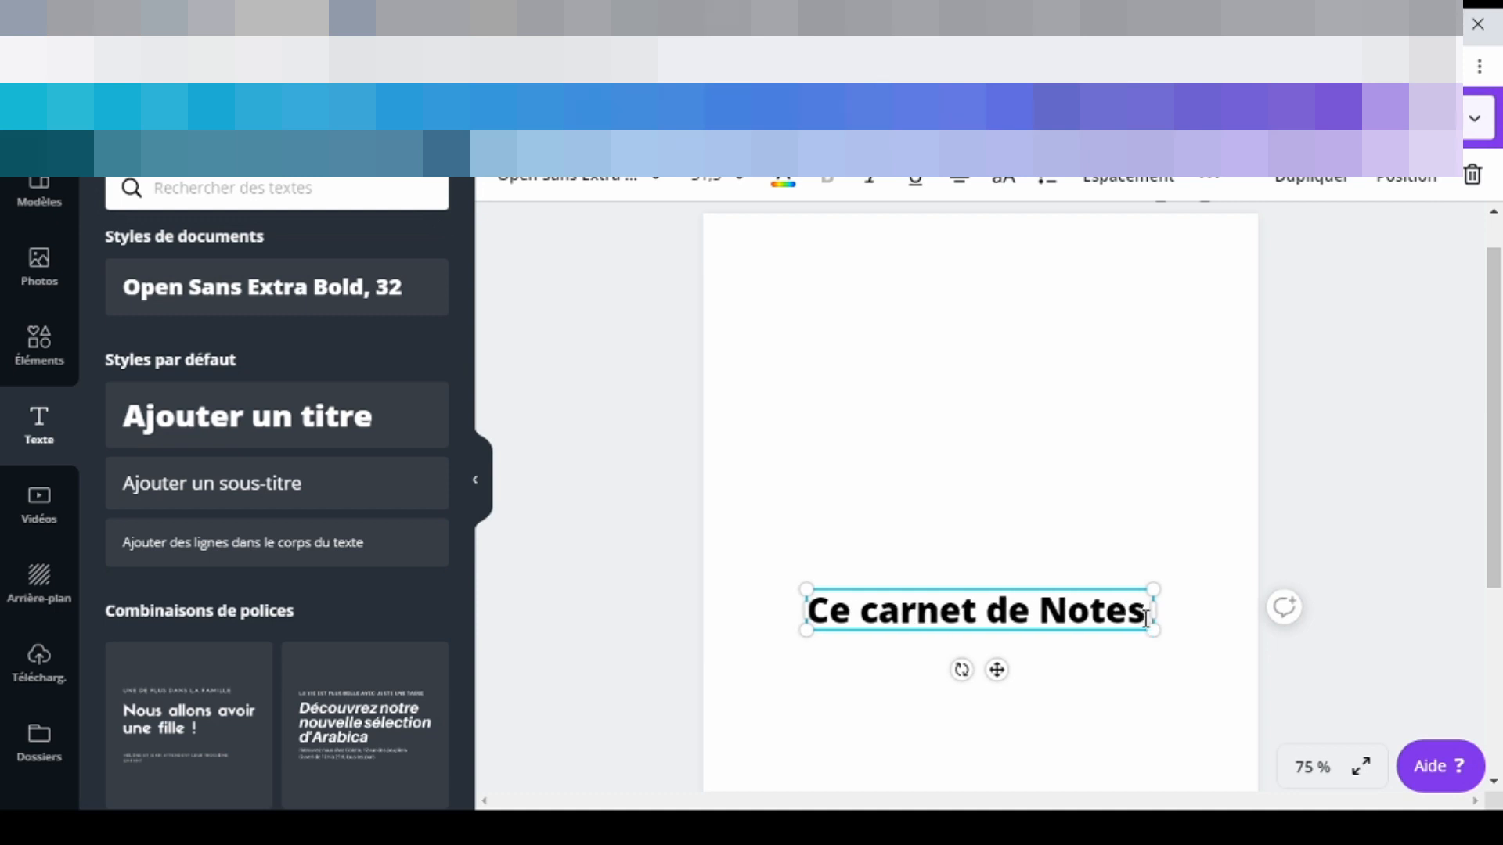
key(Return)
text(appart)
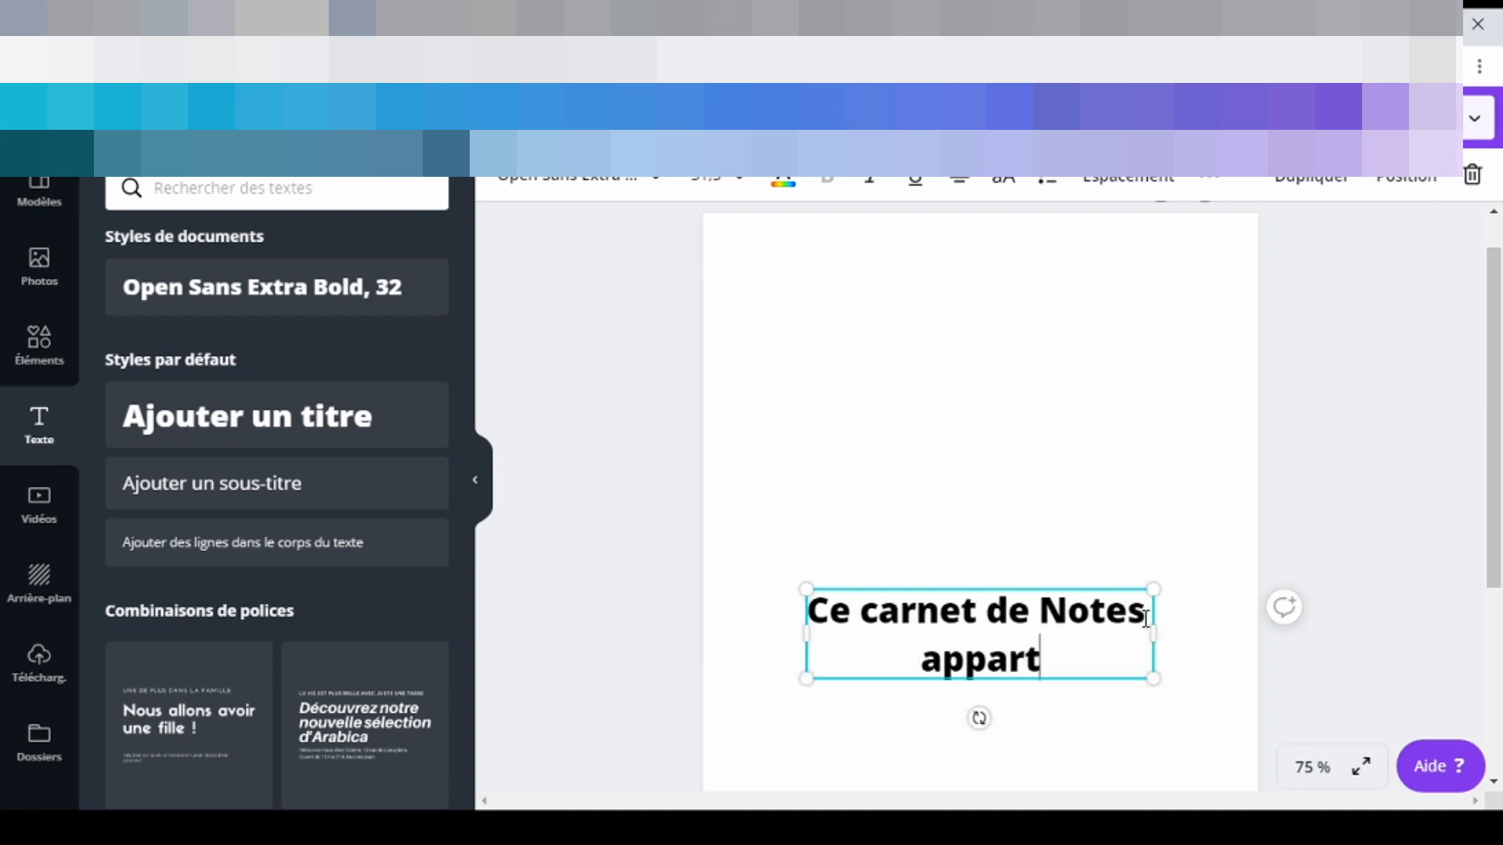
text(ient à :)
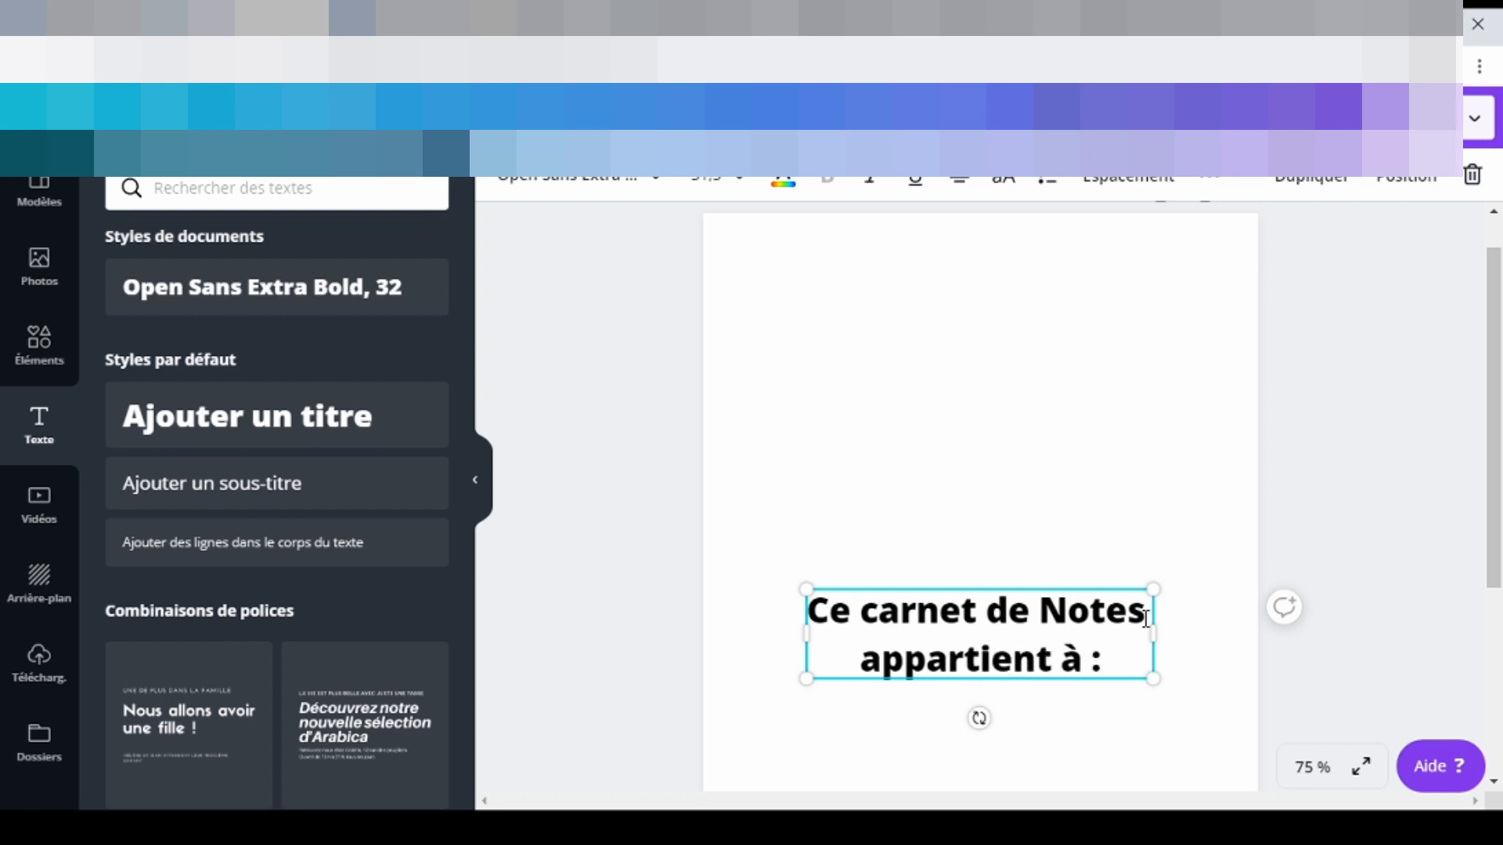
Move the two-line title to the upper part of the page, centred horizontally.
click(1134, 527)
drag(1047, 661, 997, 352)
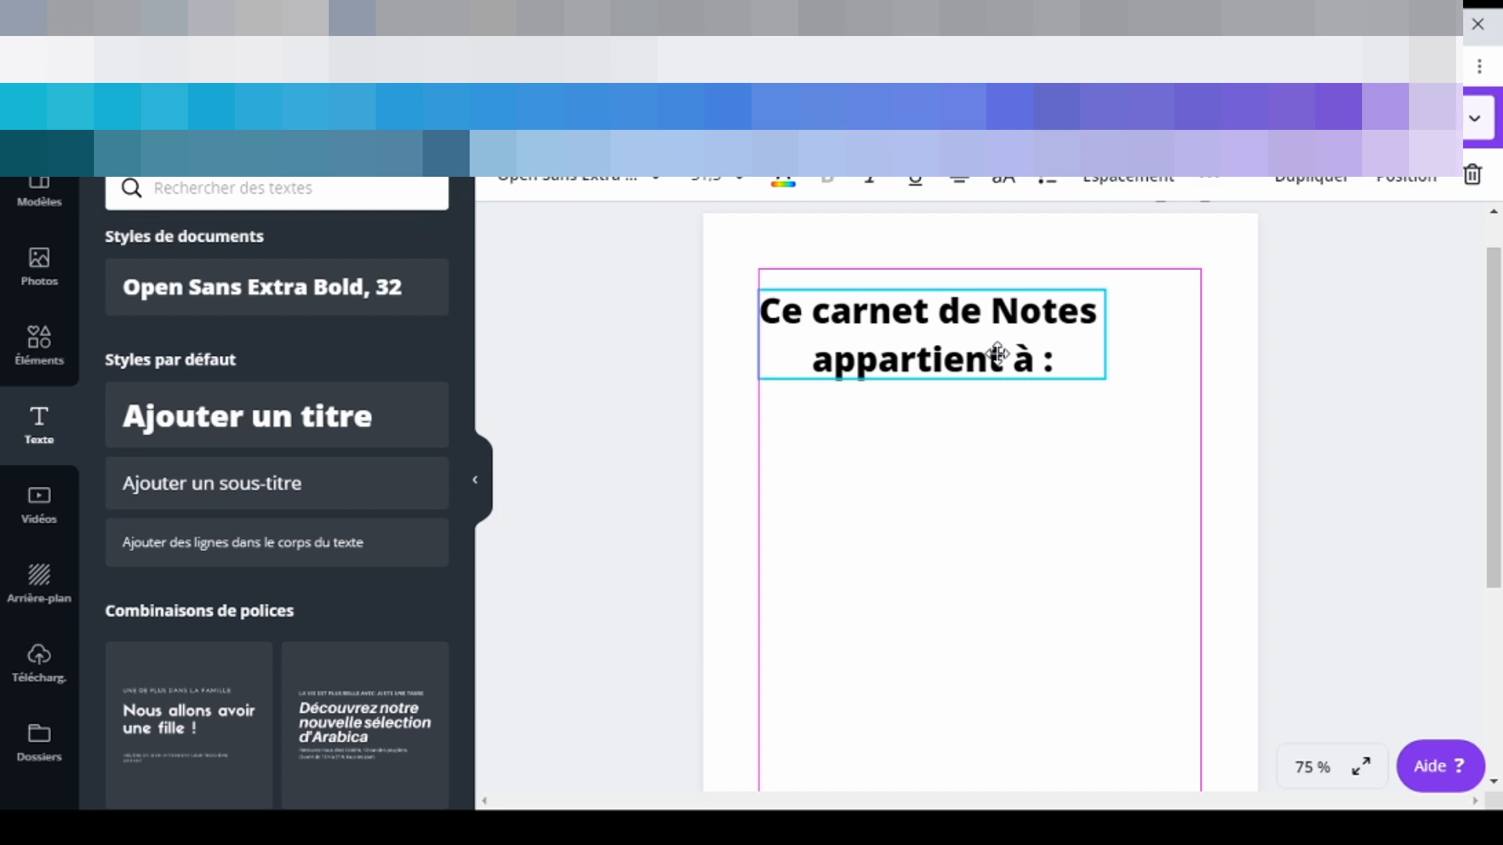
drag(997, 352, 952, 353)
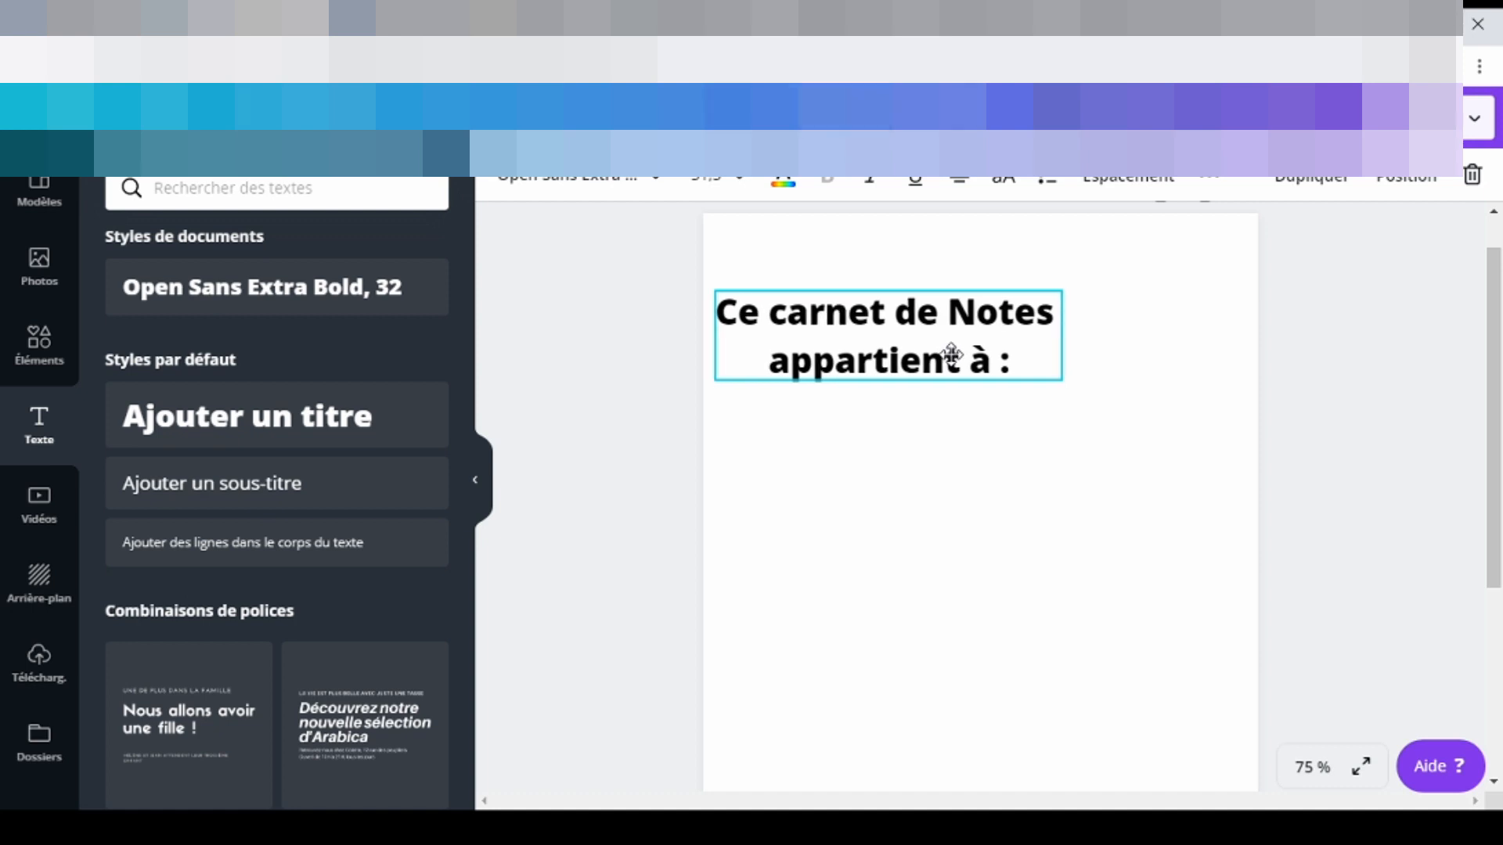
drag(952, 354, 995, 350)
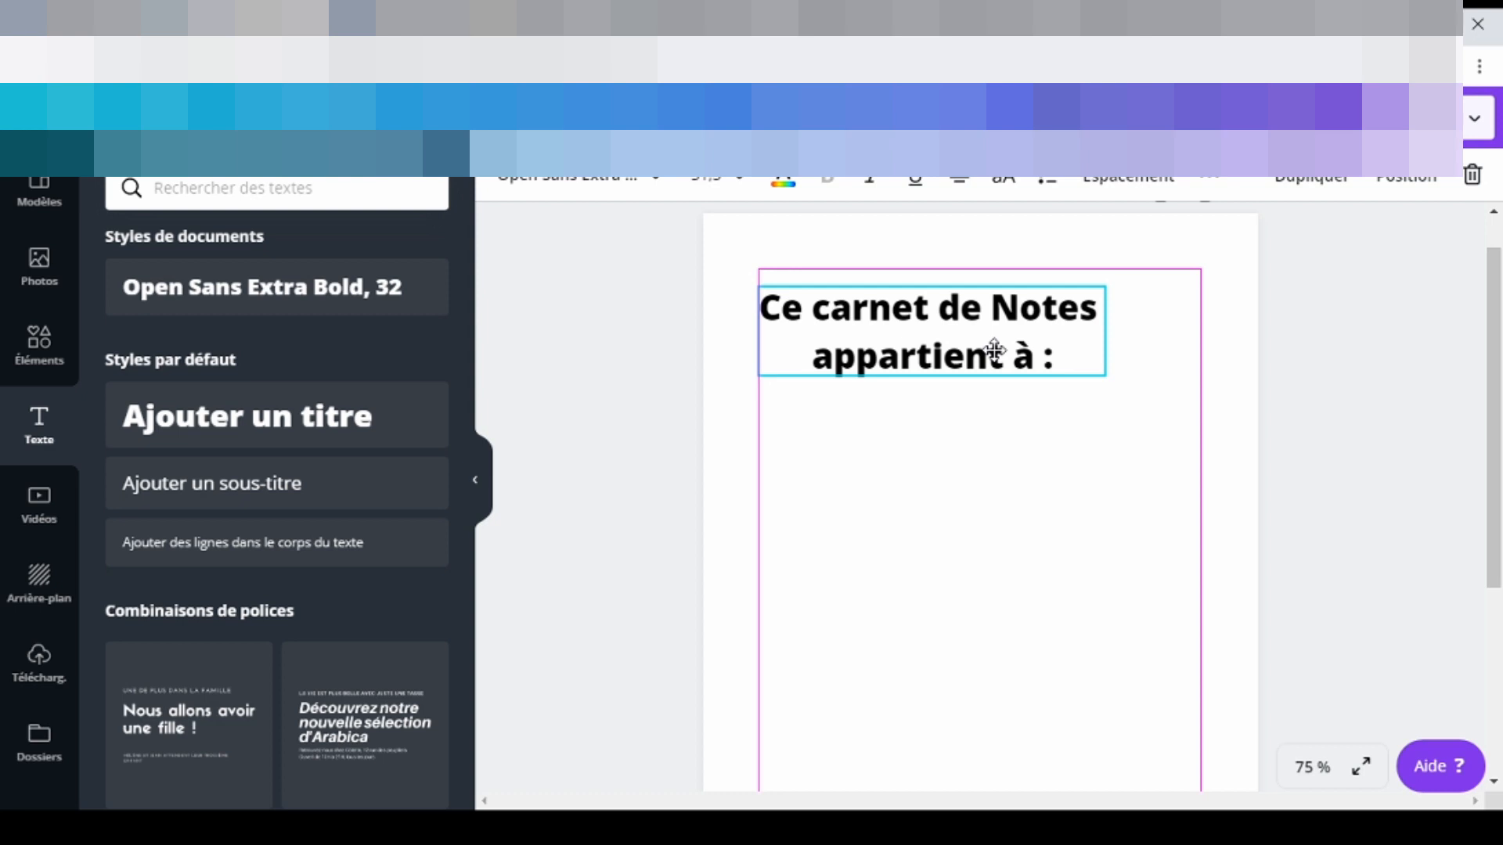
drag(994, 349, 1041, 469)
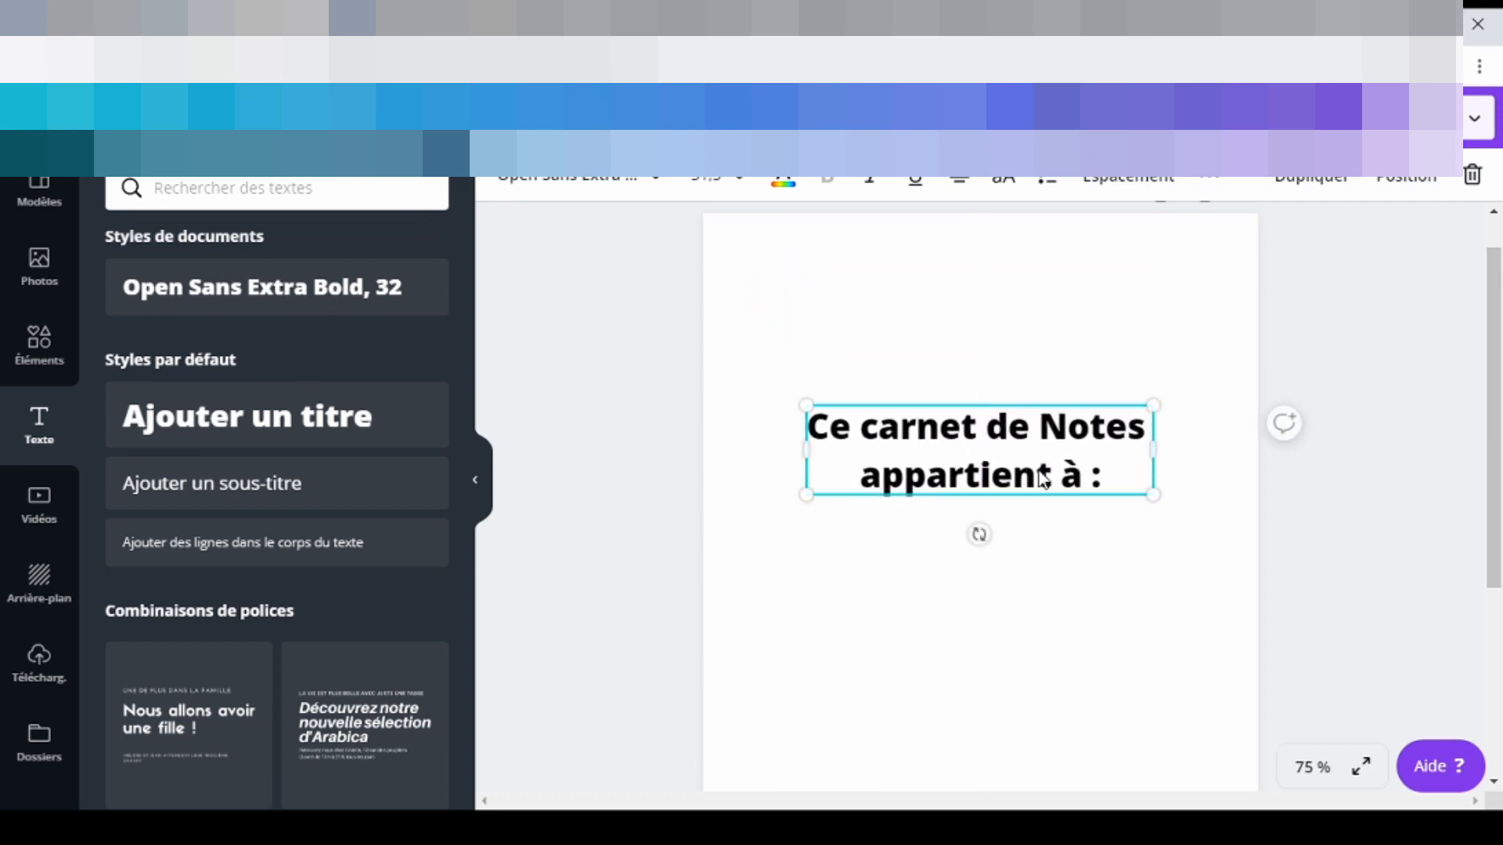
click(932, 587)
Search the elements for "cadre" and place the free double-lined rectangular frame with the gap in its upper edge below the title.
scroll(1496, 508, down, 3)
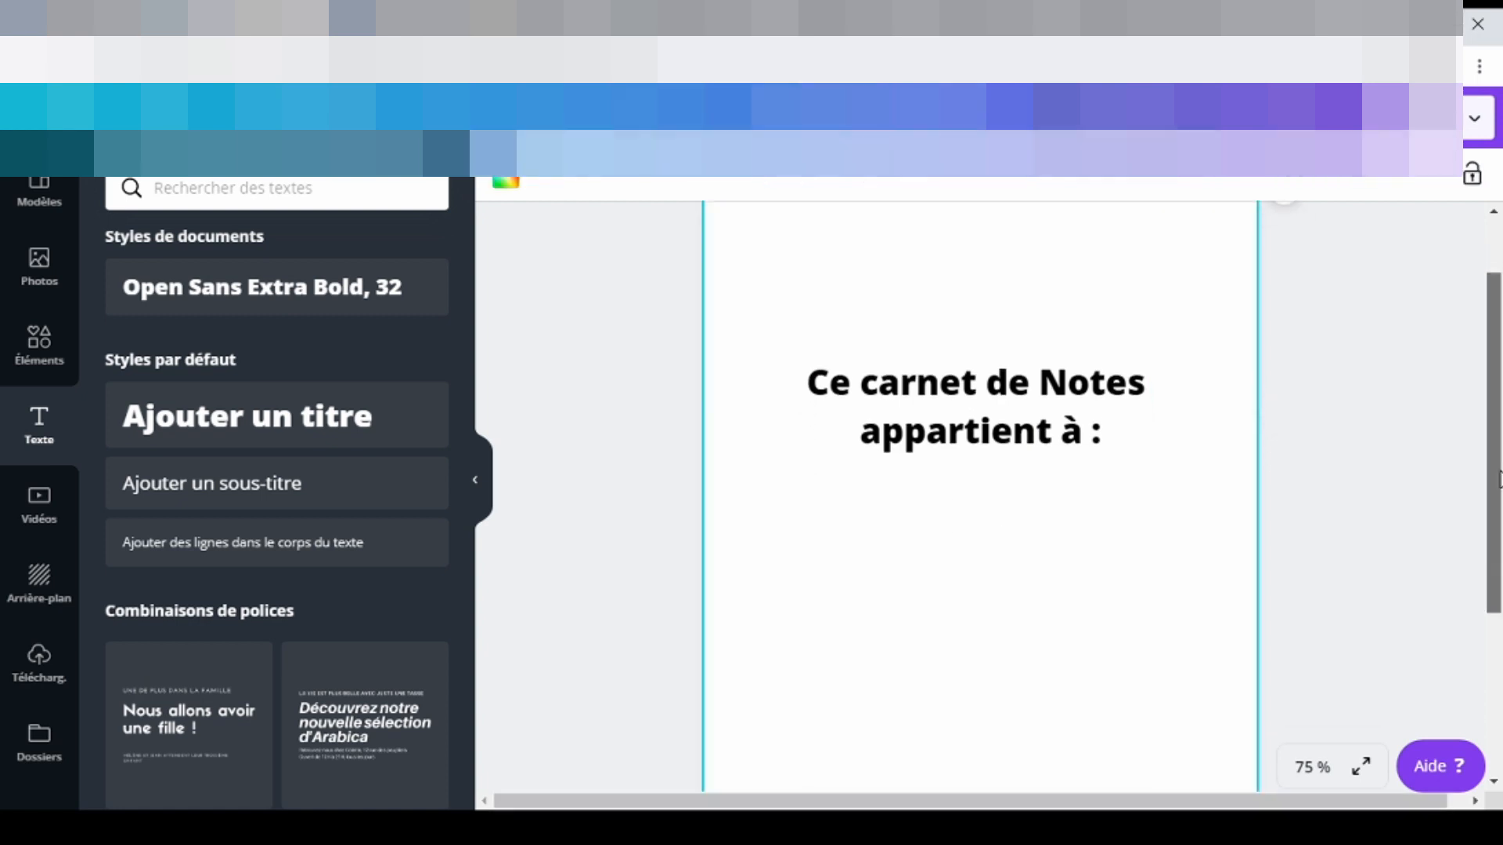
click(1498, 502)
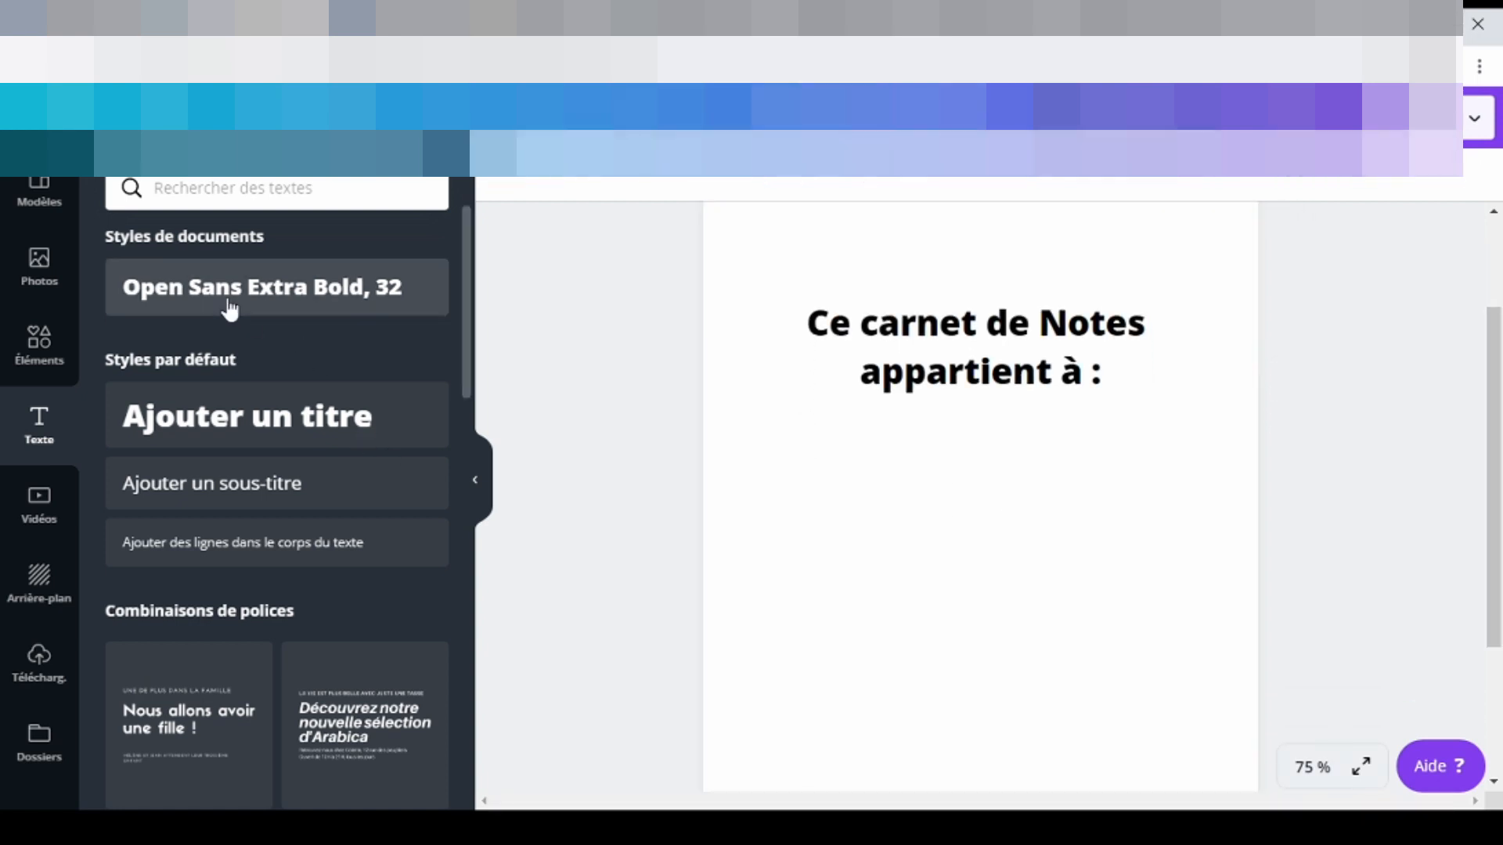
click(37, 355)
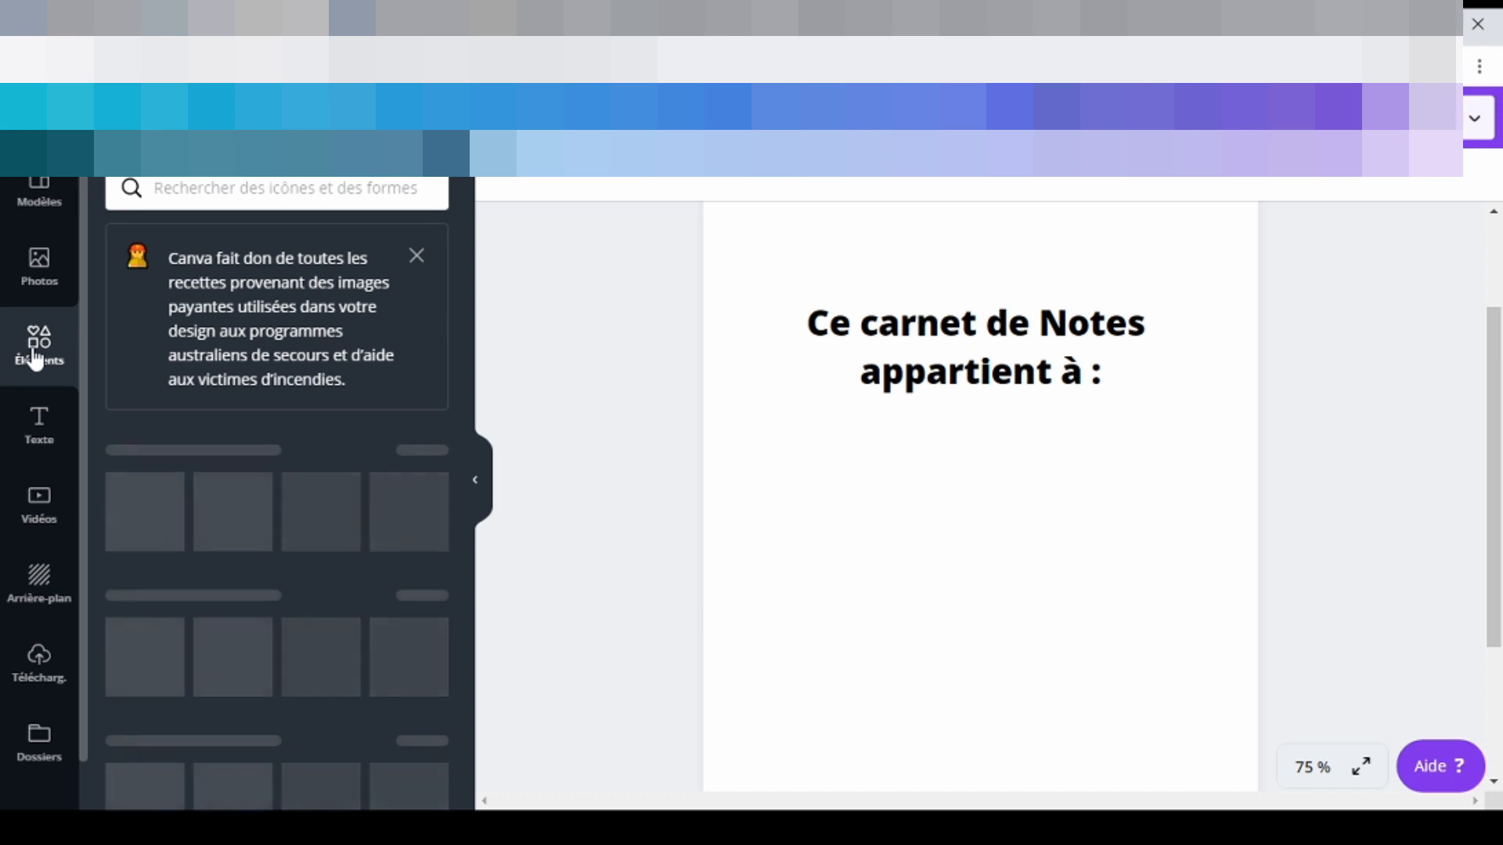
click(210, 191)
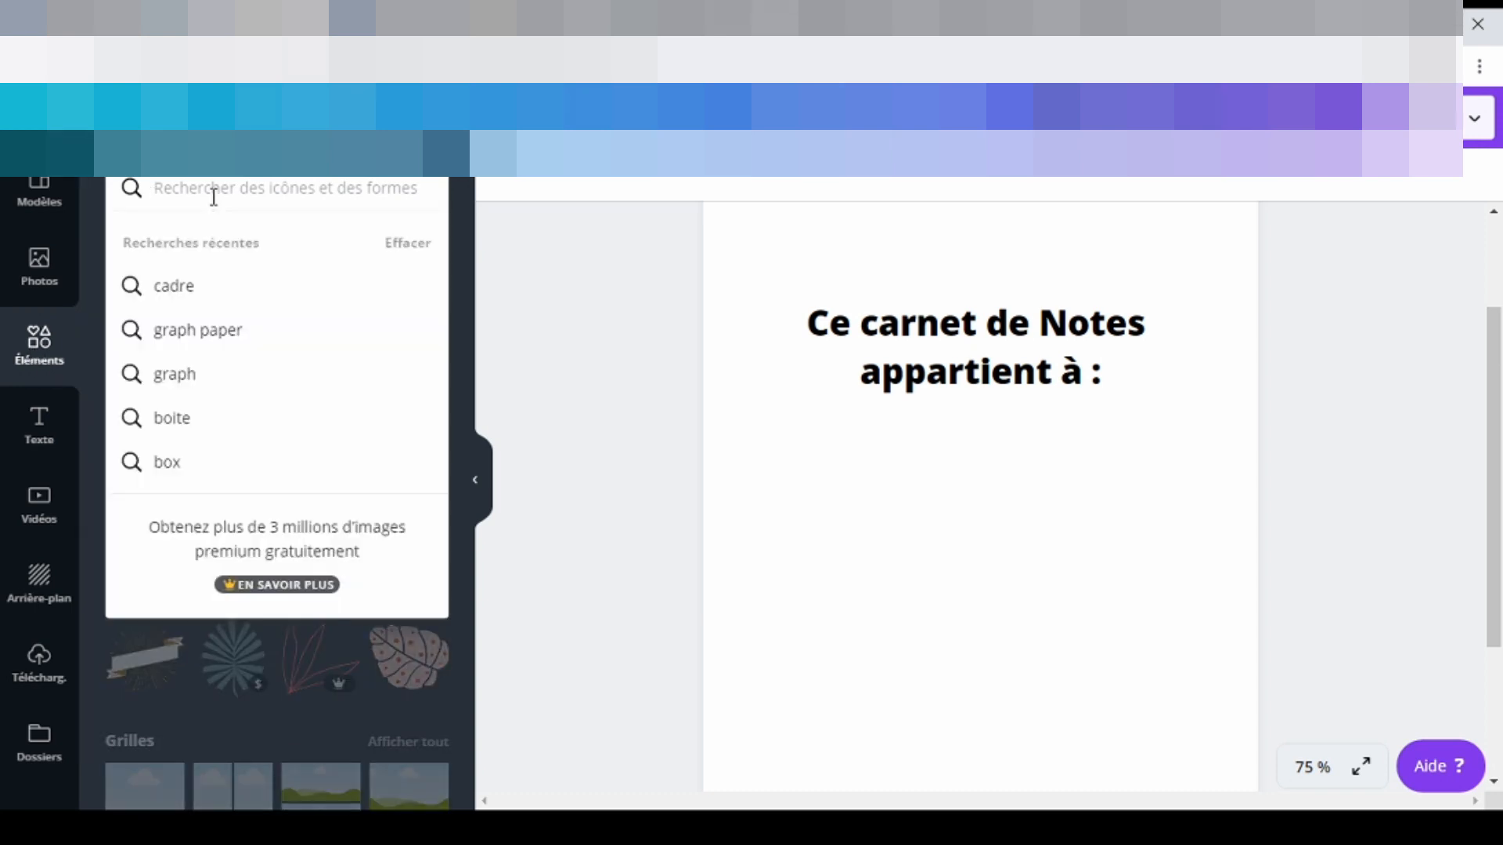
click(187, 286)
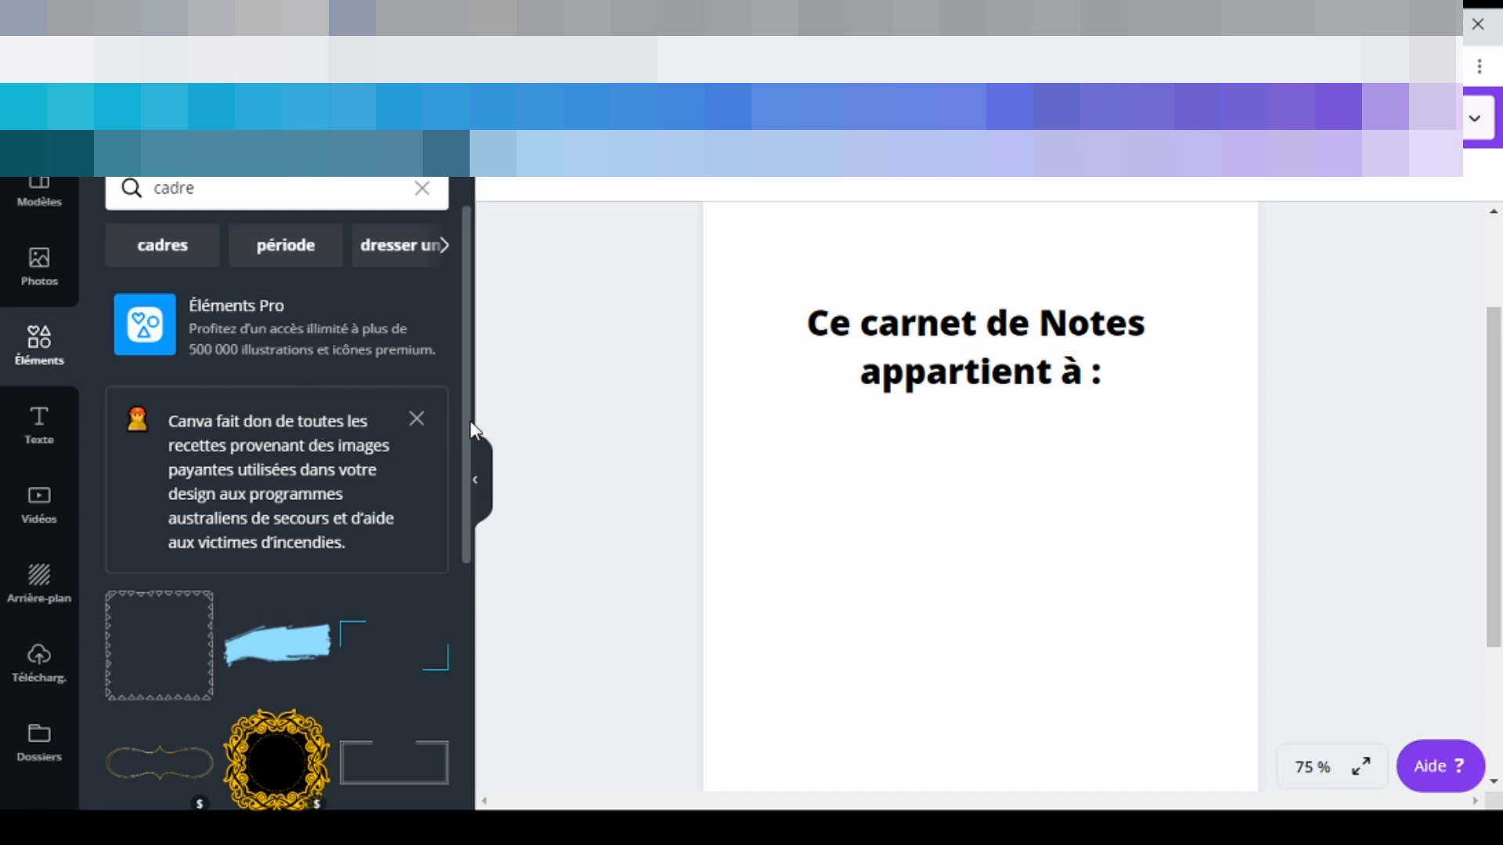
drag(466, 427, 463, 506)
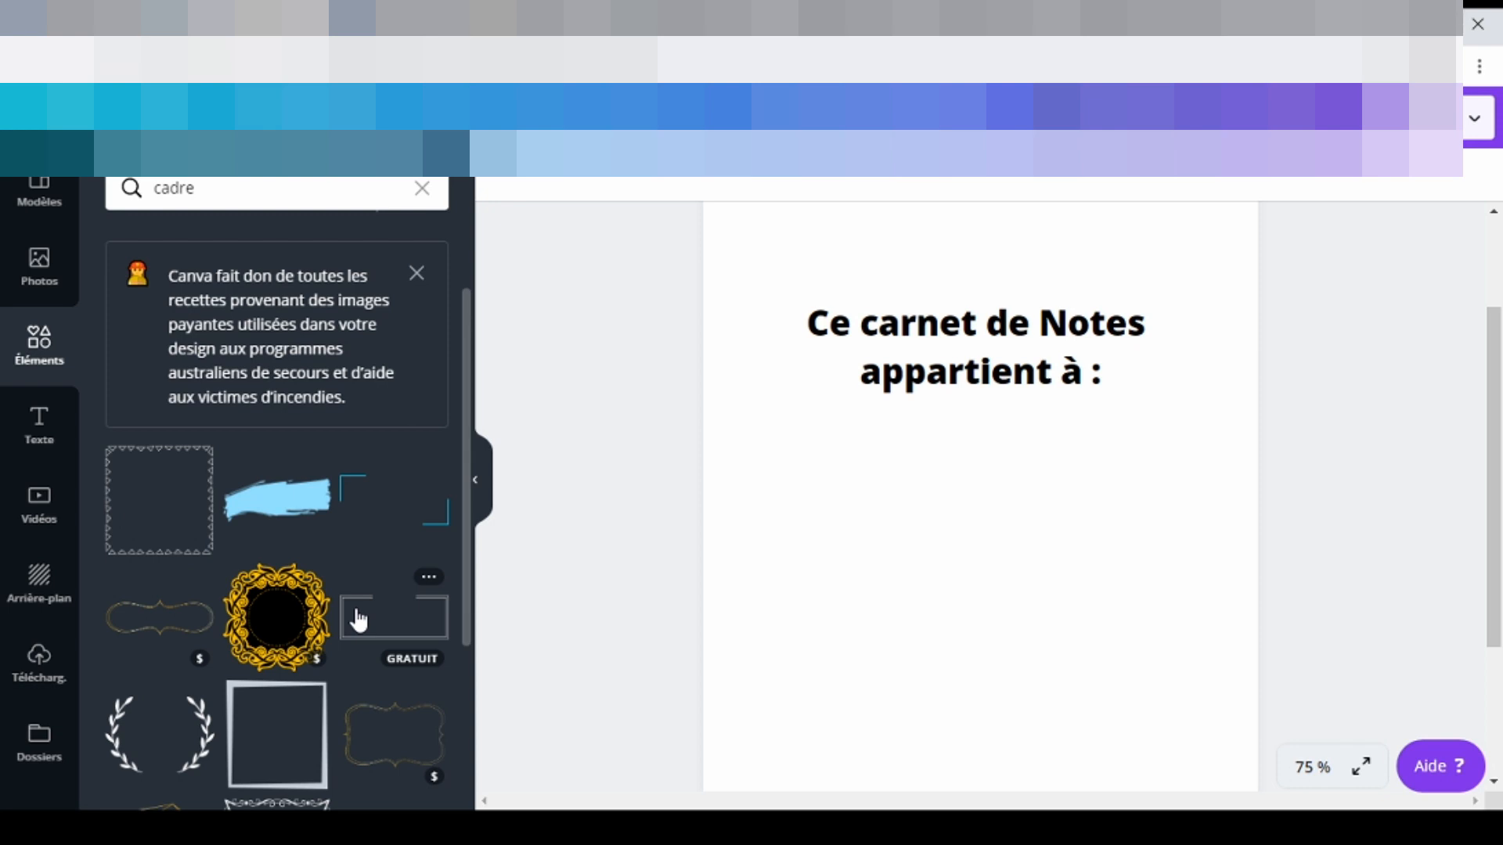
drag(360, 621, 792, 471)
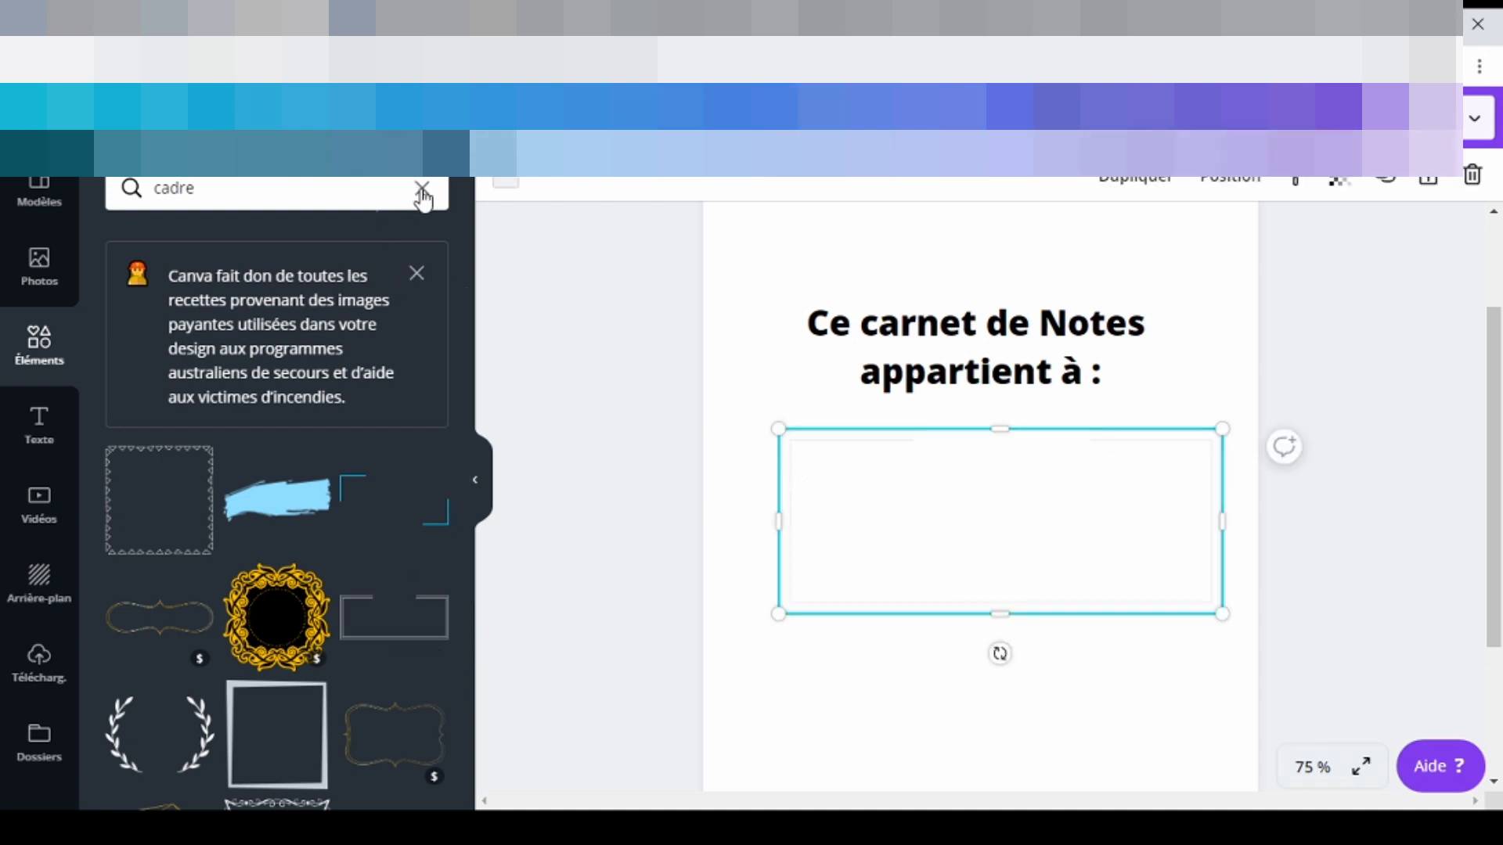
Colour the rectangular frame black and centre it horizontally on the page, slightly lower beneath the title.
click(494, 188)
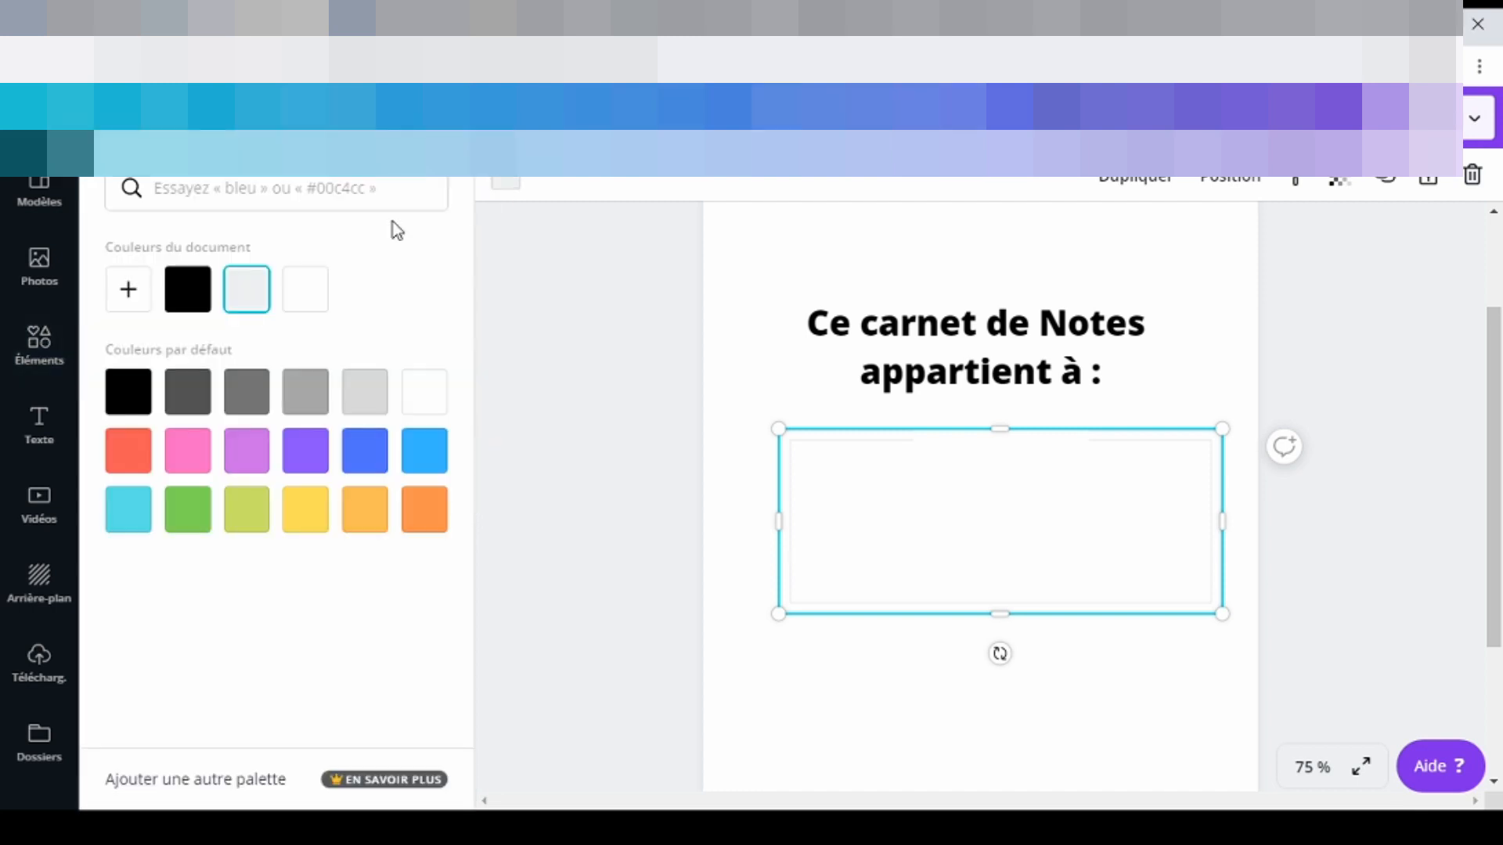
click(131, 403)
drag(931, 542, 913, 592)
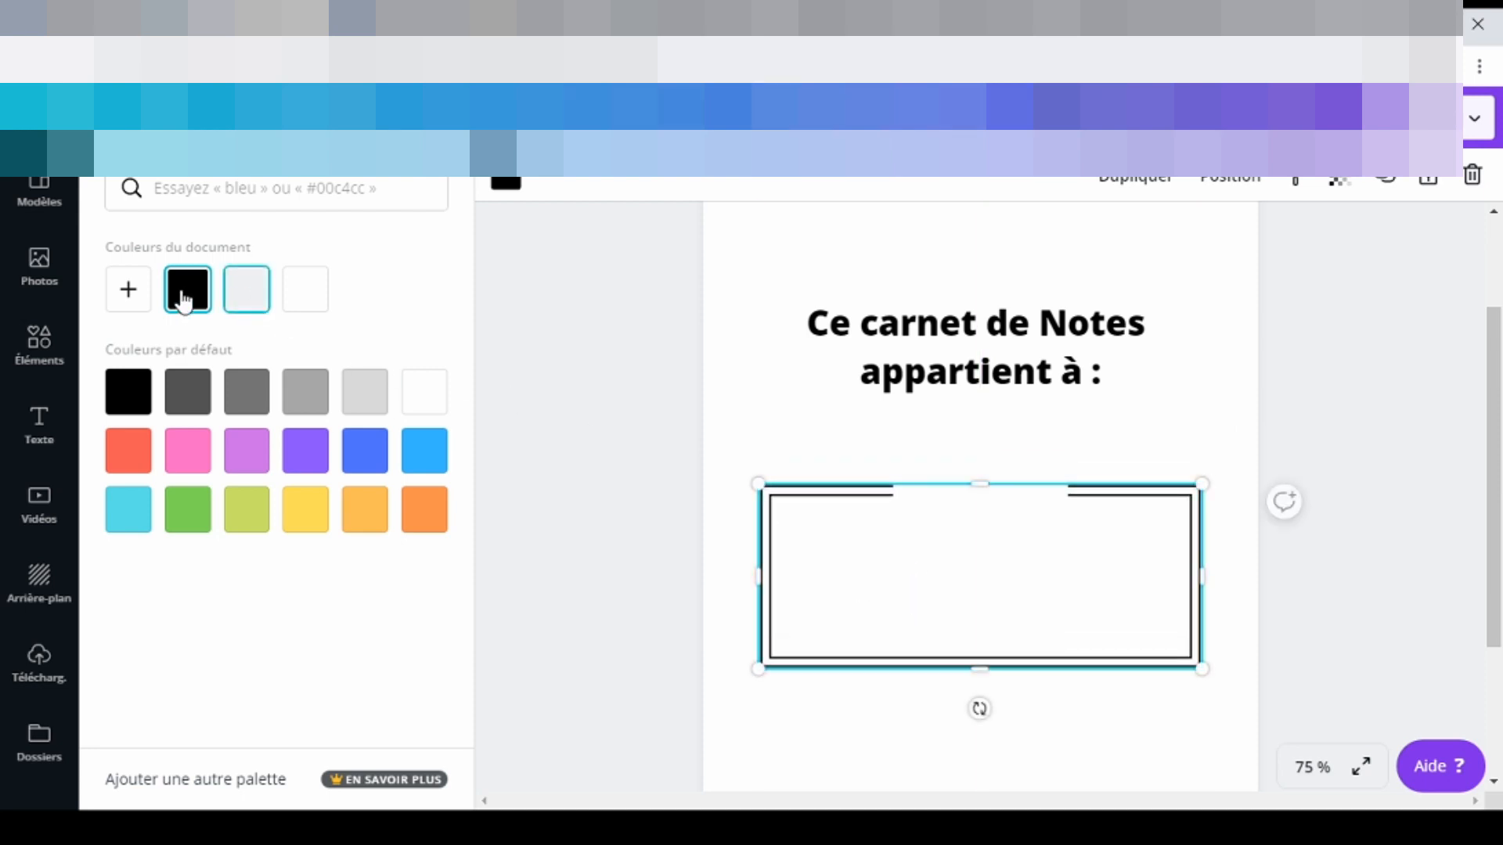
Add the recently used straight line inside the frame and colour it medium grey.
click(54, 338)
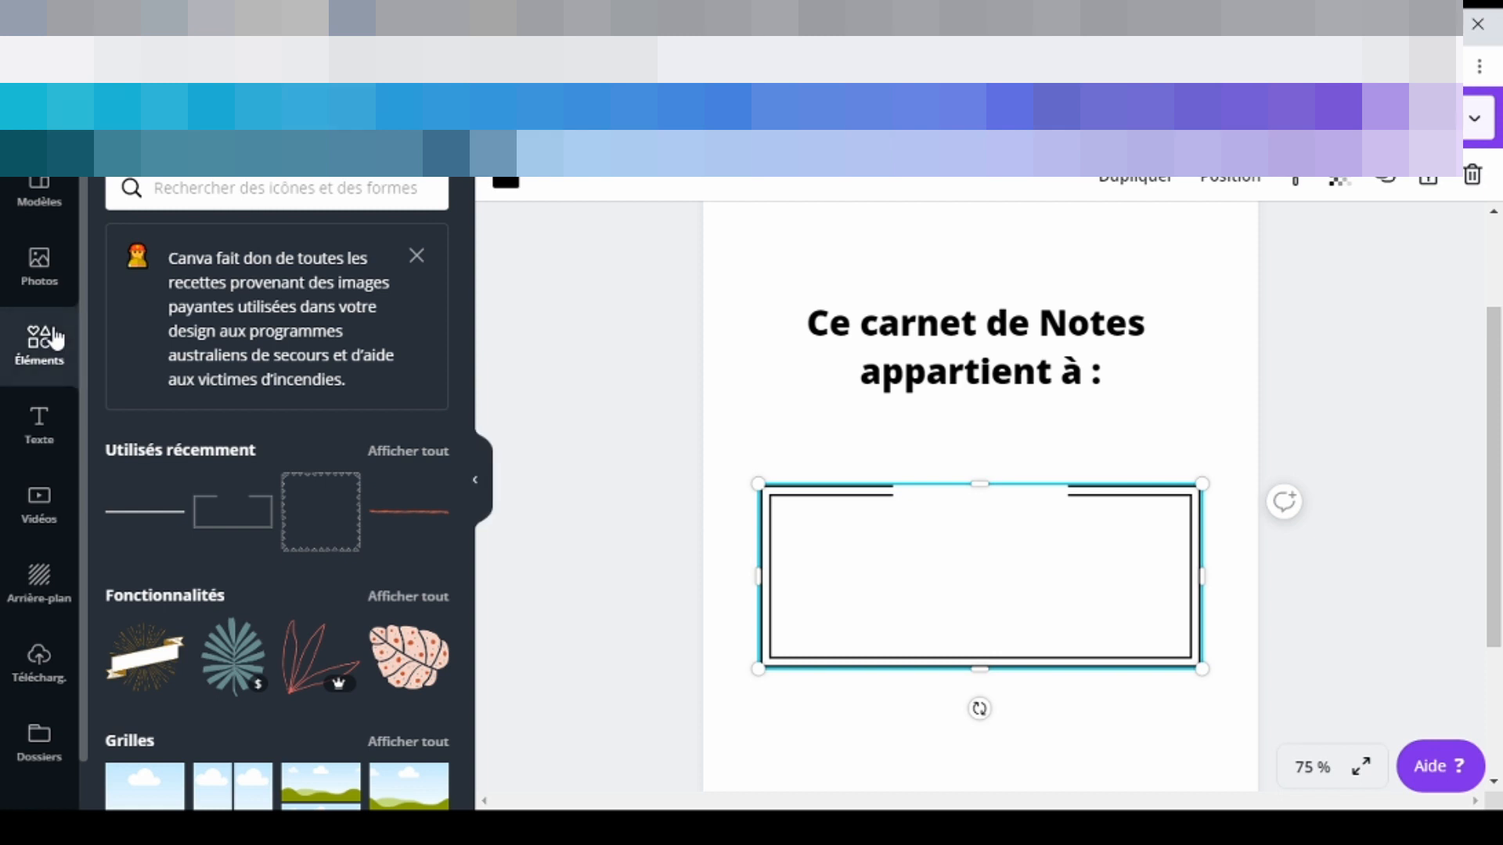
drag(134, 513, 821, 545)
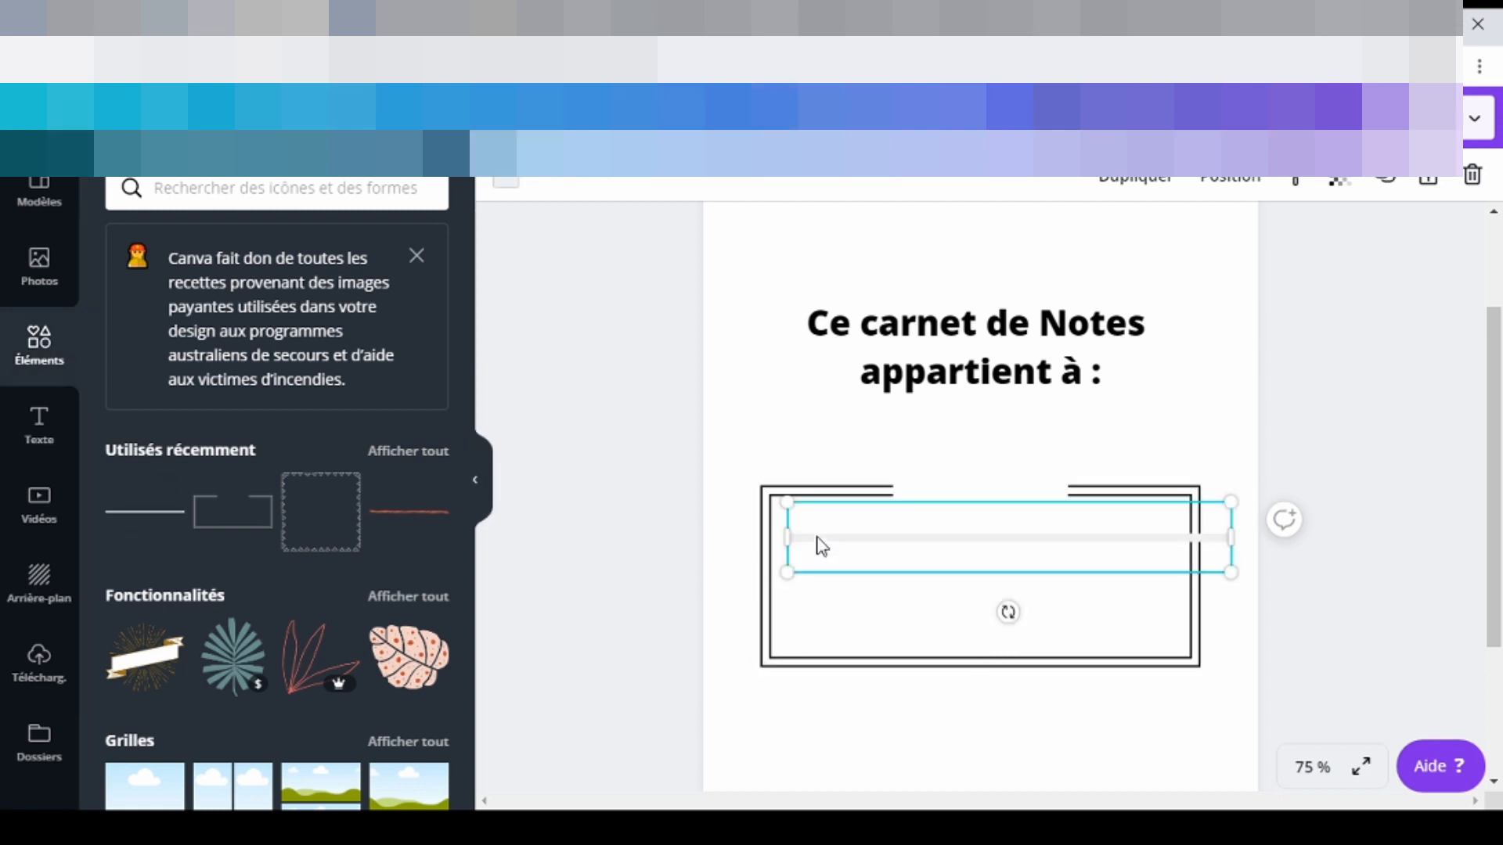
click(506, 186)
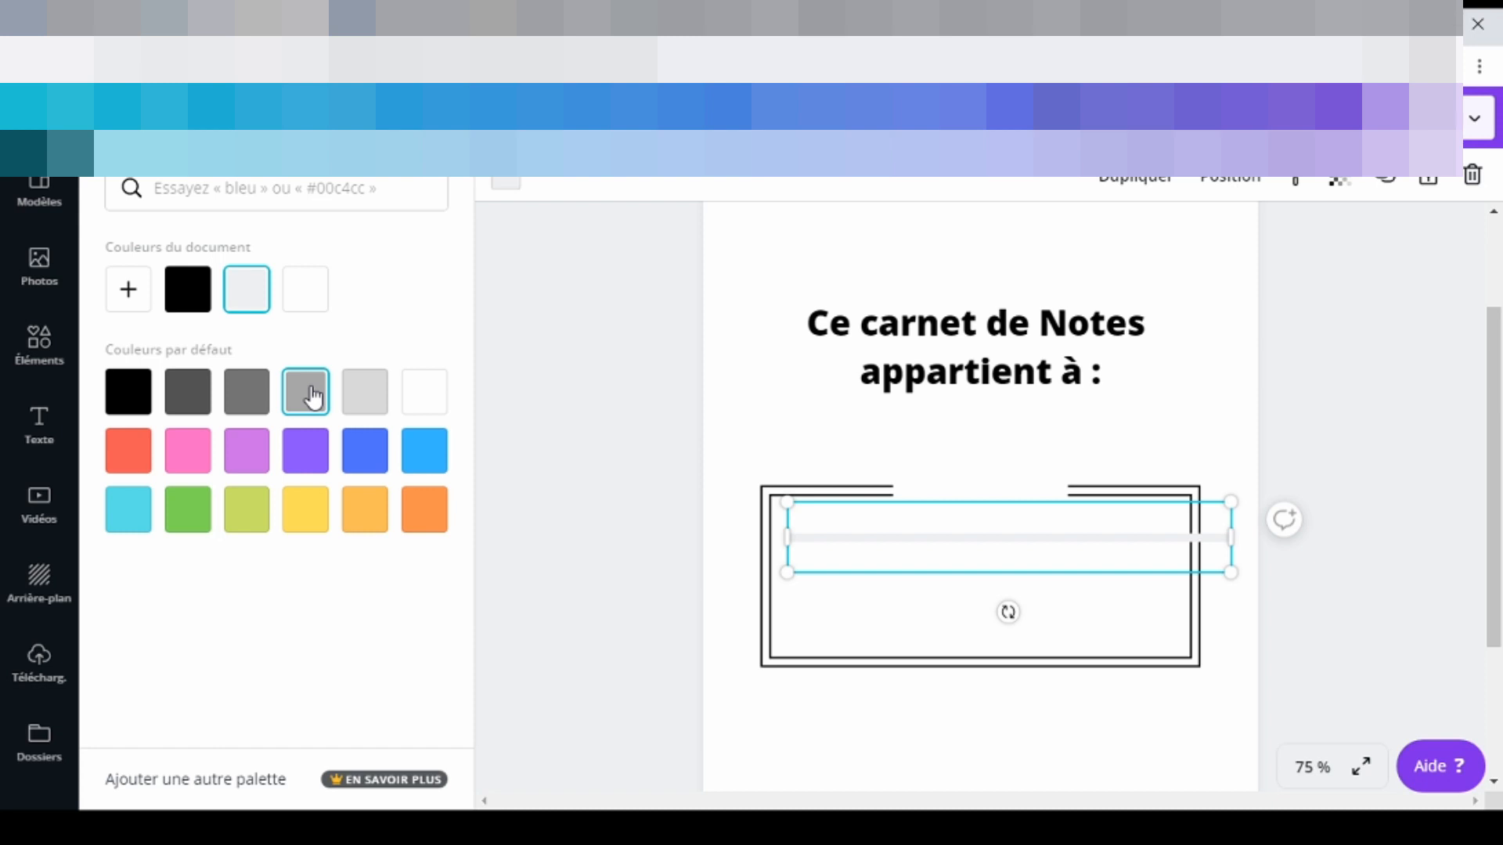
click(137, 400)
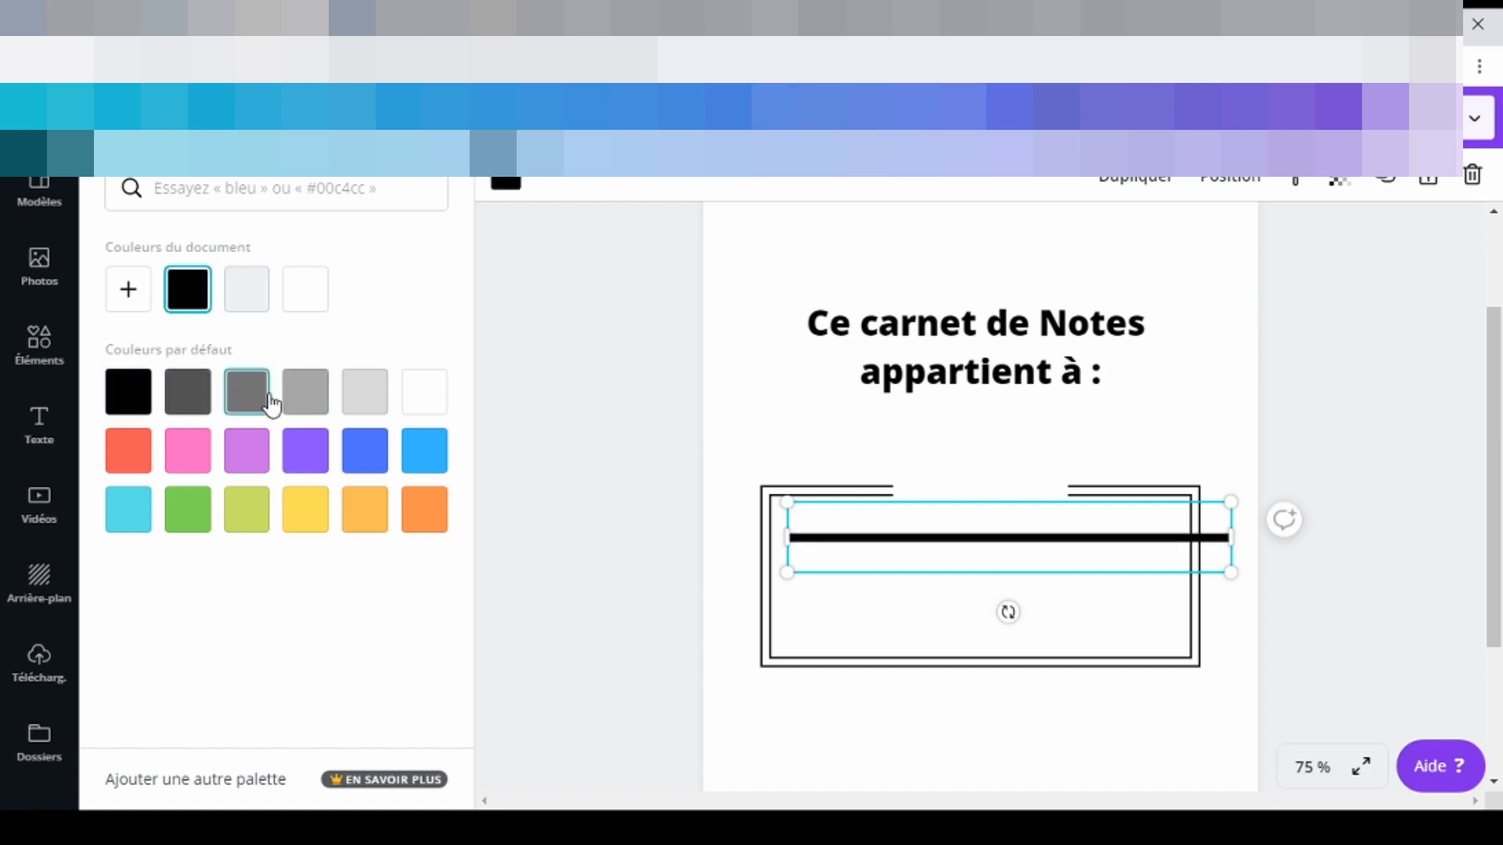
click(247, 394)
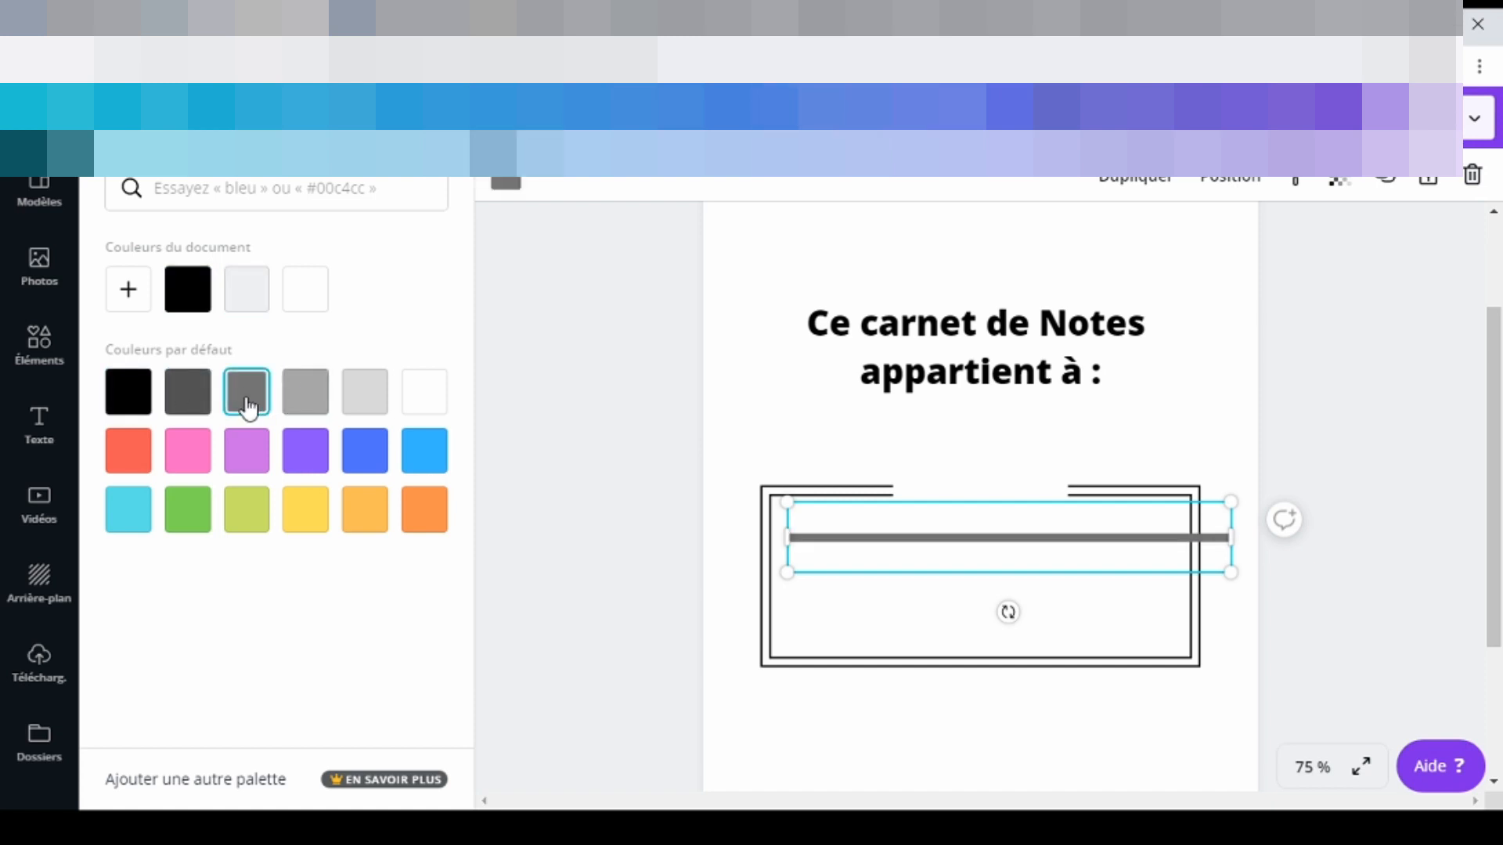
Scale the grey line down to a height of about 0.3, then widen and centre it across the frame's upper interior.
click(910, 618)
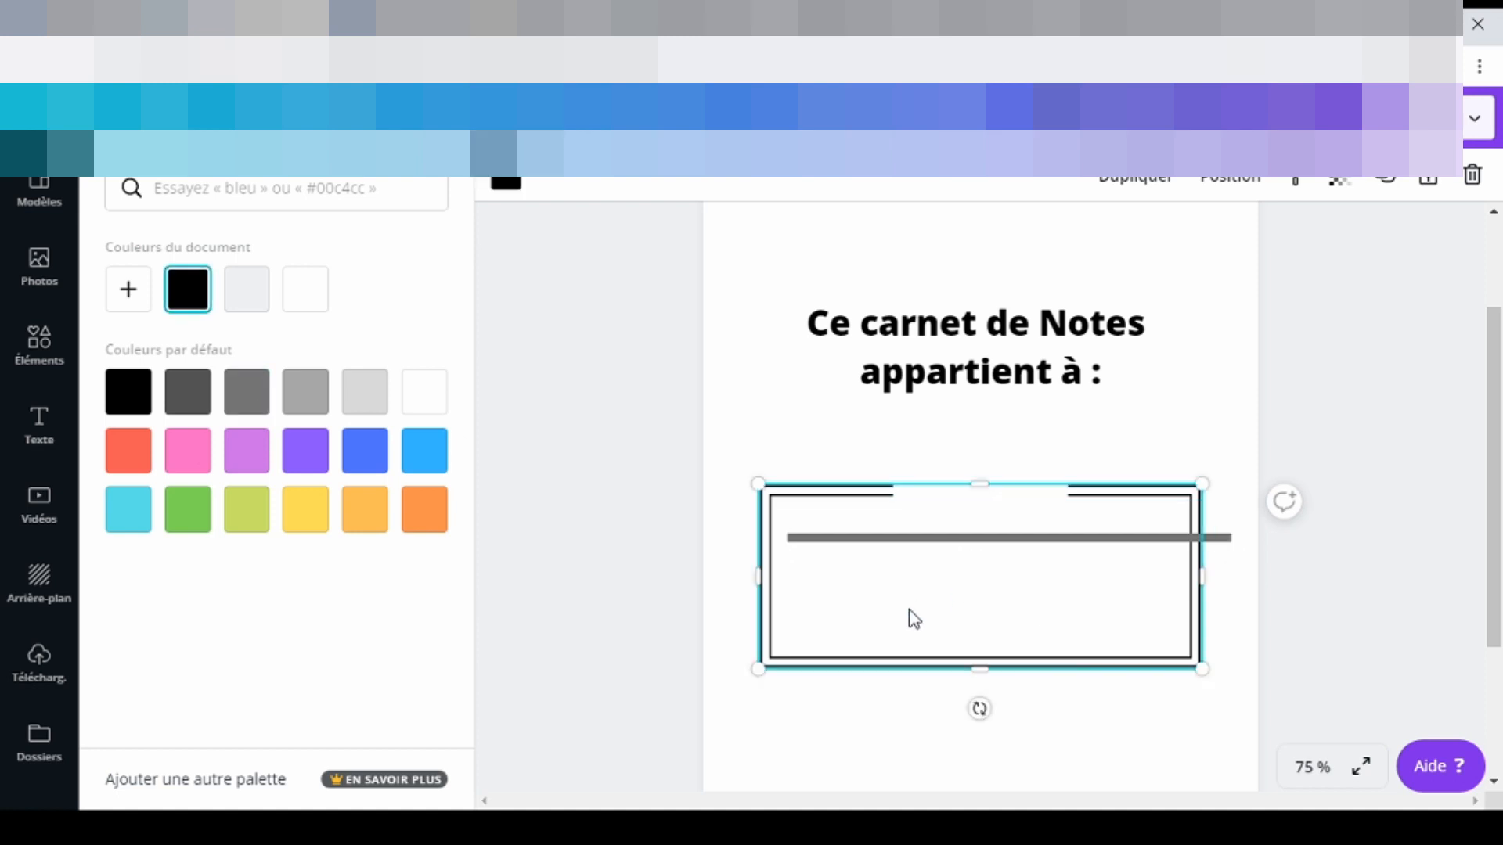
click(924, 540)
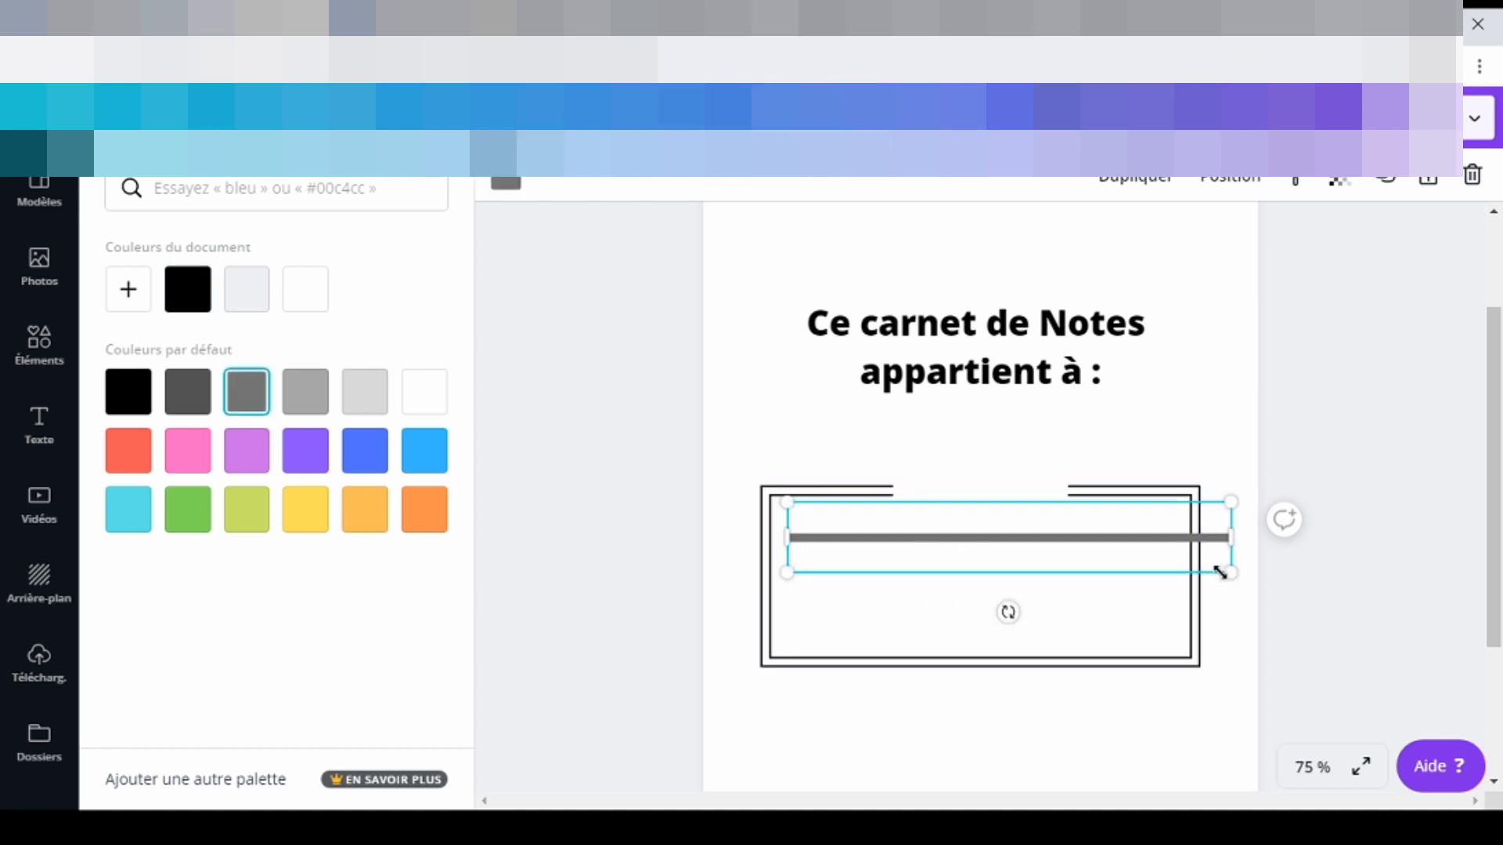
drag(1231, 576, 935, 586)
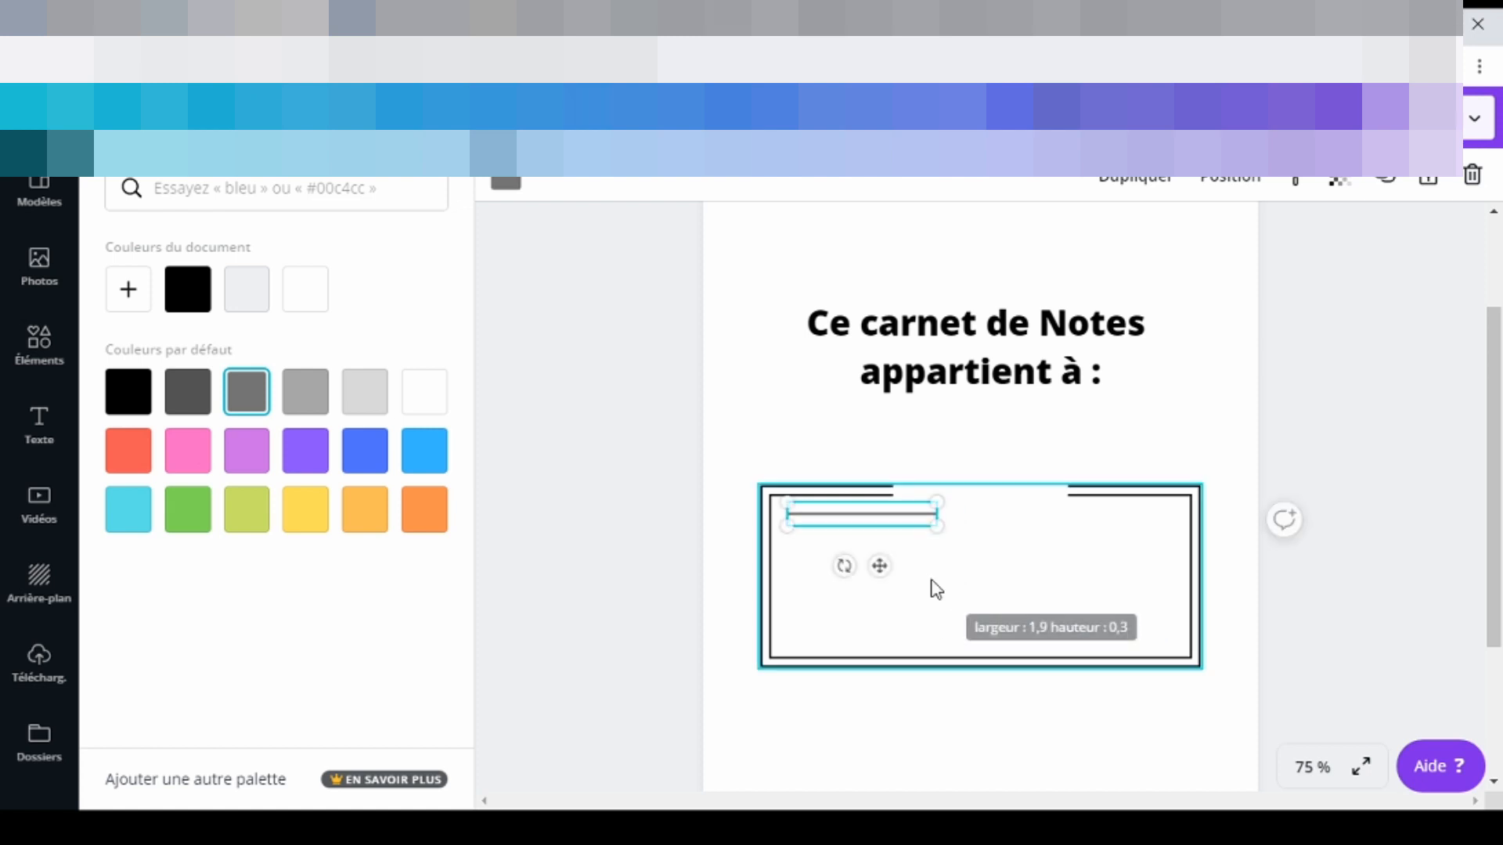
drag(887, 530, 1109, 556)
click(1104, 599)
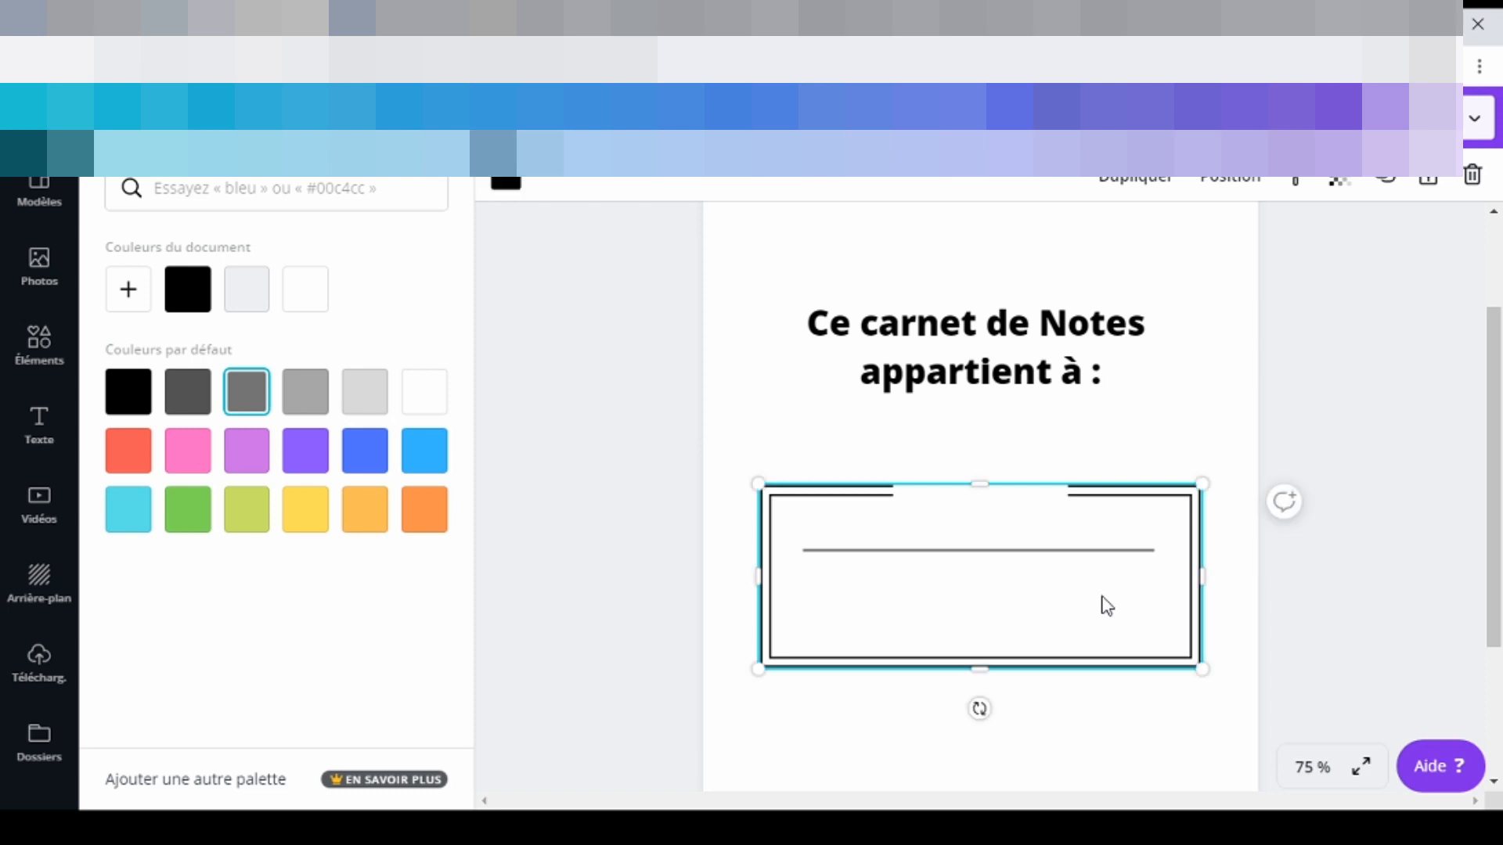
click(1037, 562)
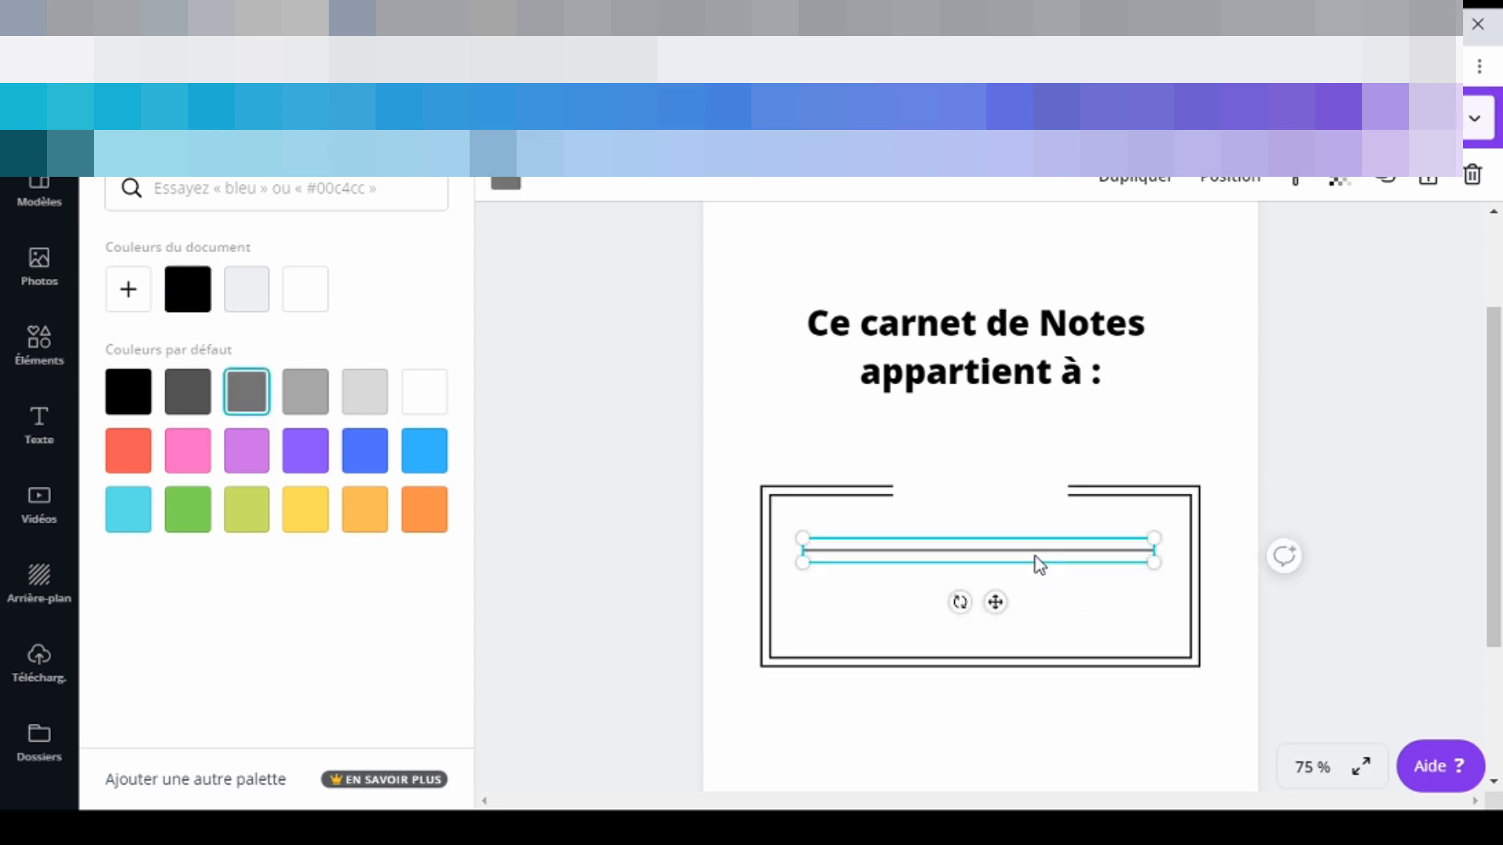
Duplicate the grey line and place the copy below it inside the double-lined frame.
key(ctrl+d)
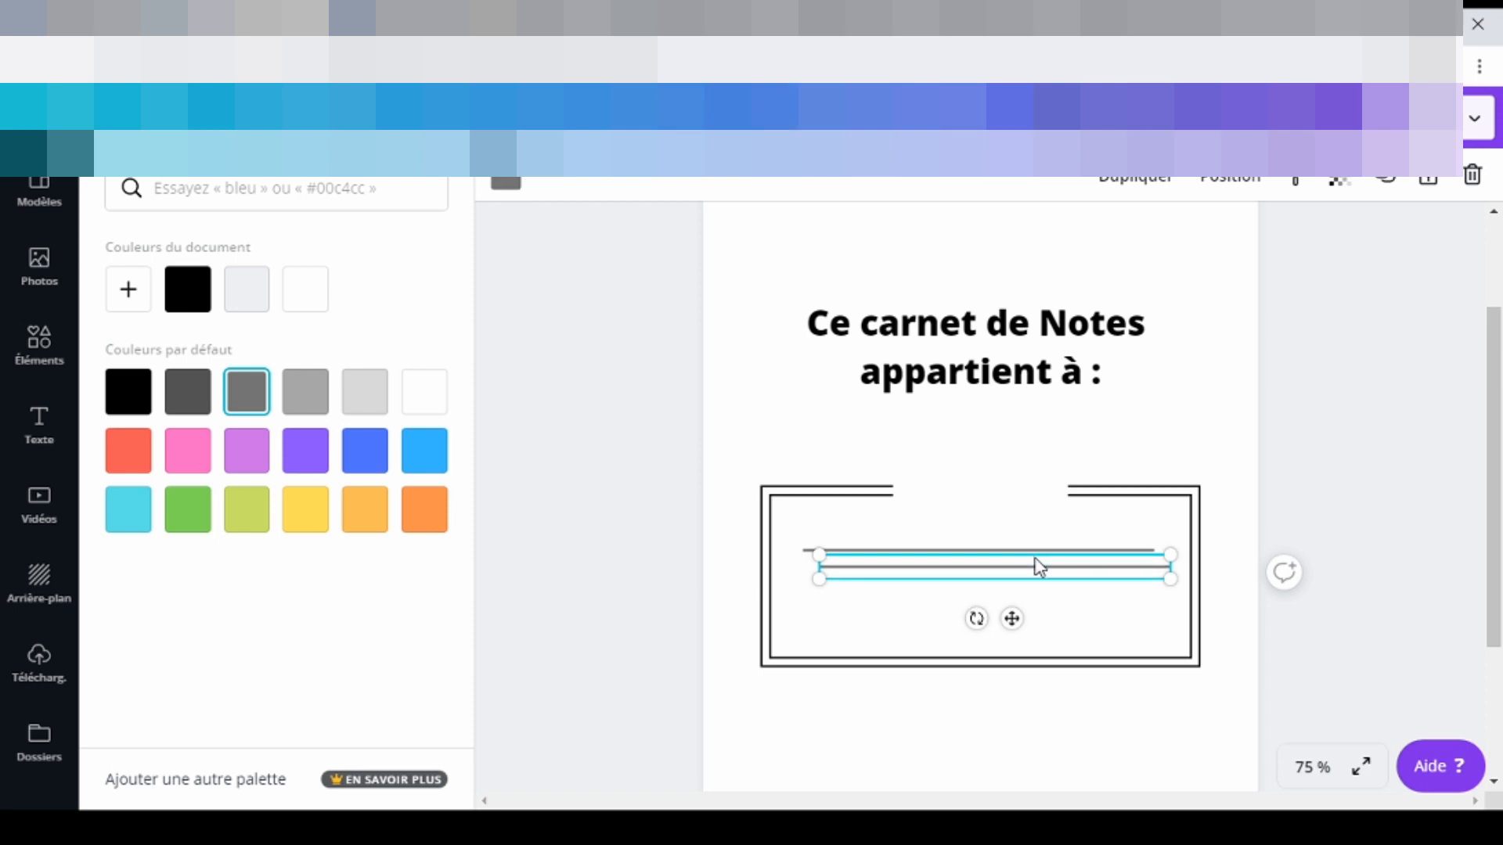
drag(1036, 573, 1028, 605)
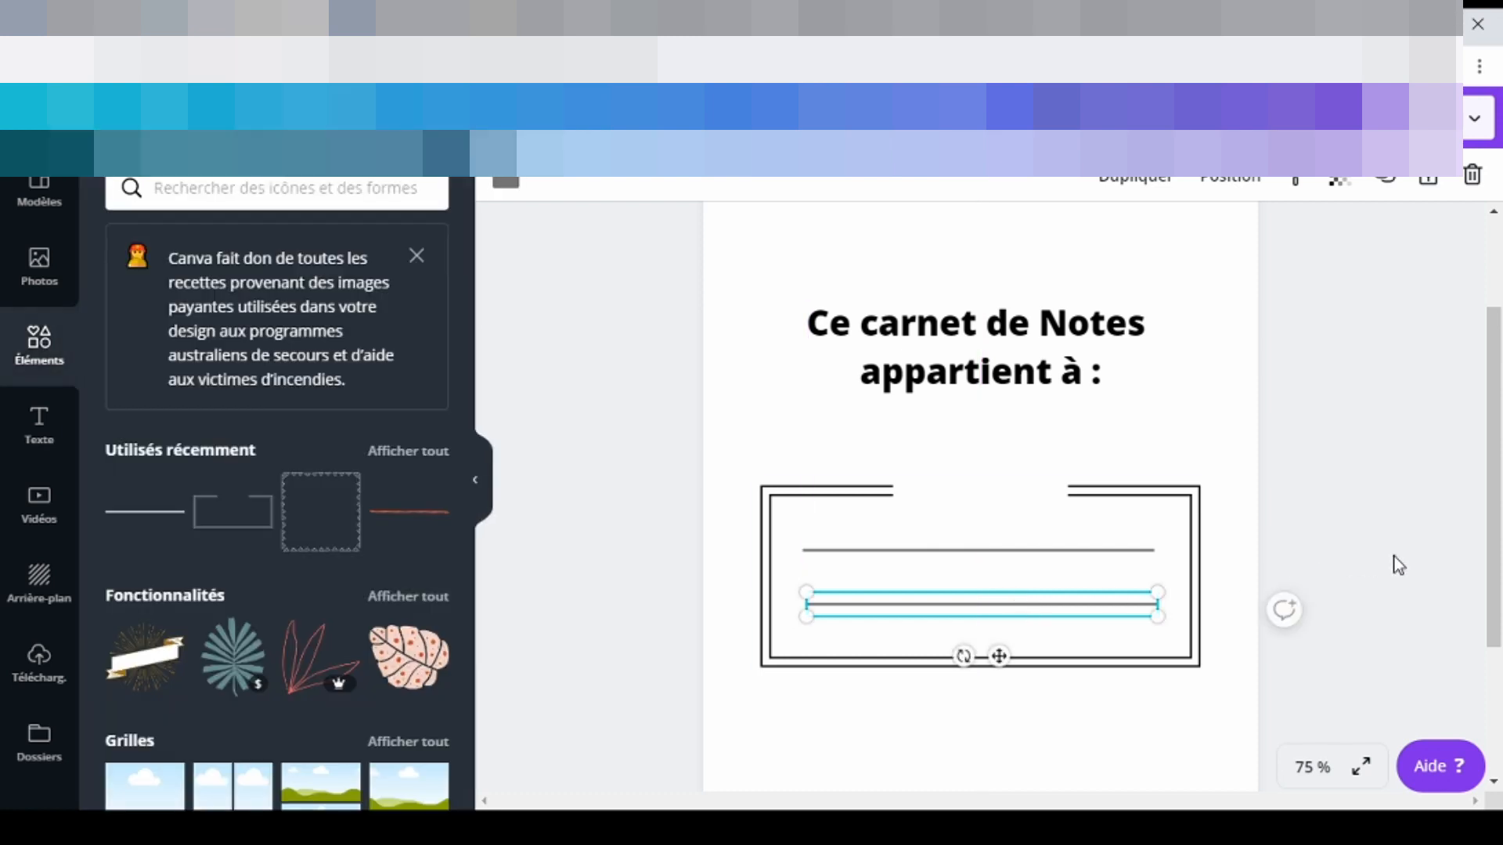
click(1363, 538)
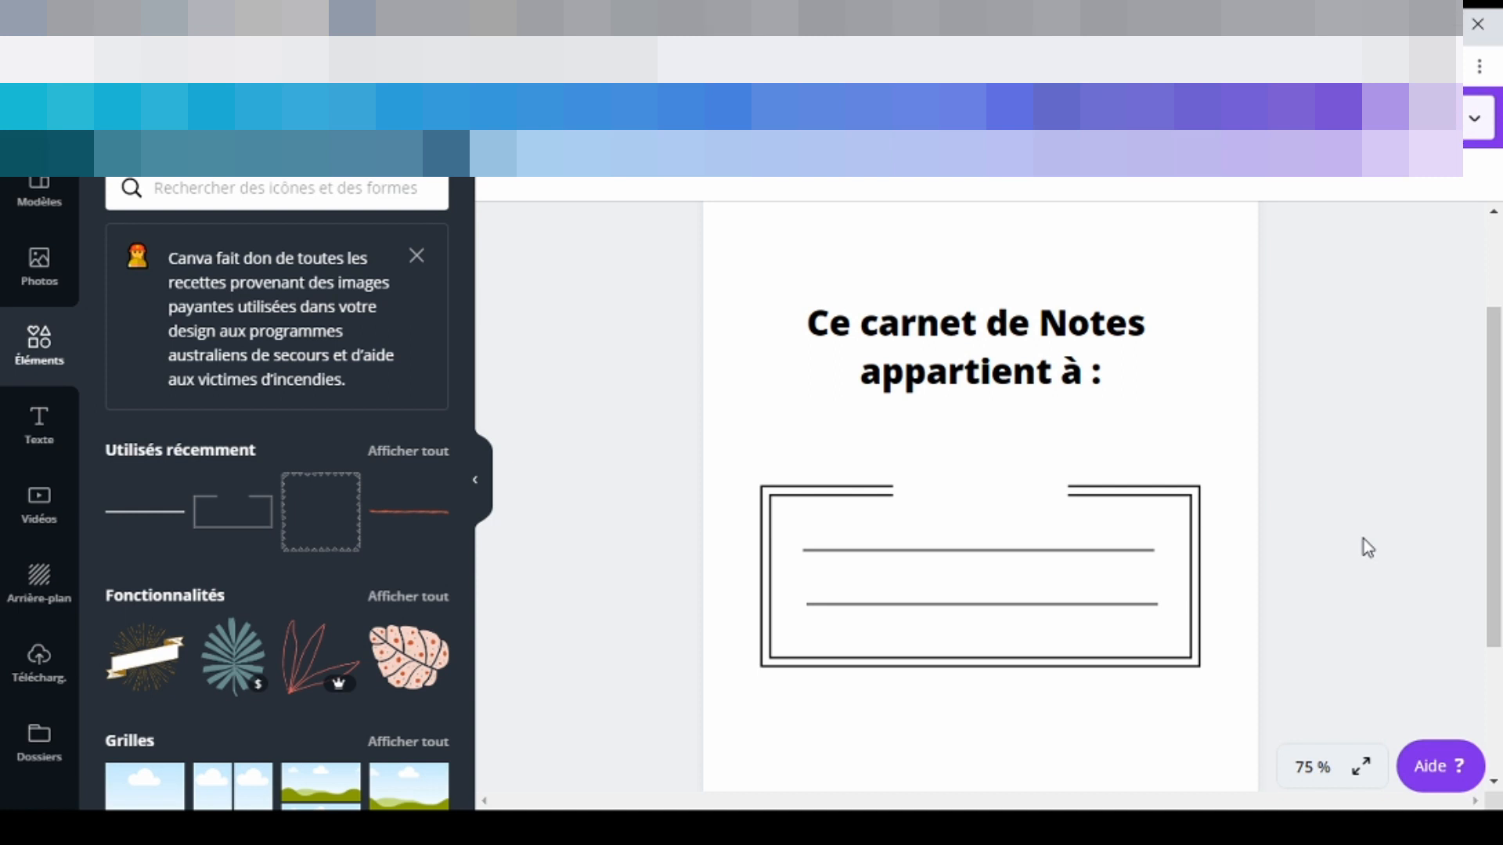
Add a blank second page after the ownership page.
drag(1495, 540, 1499, 704)
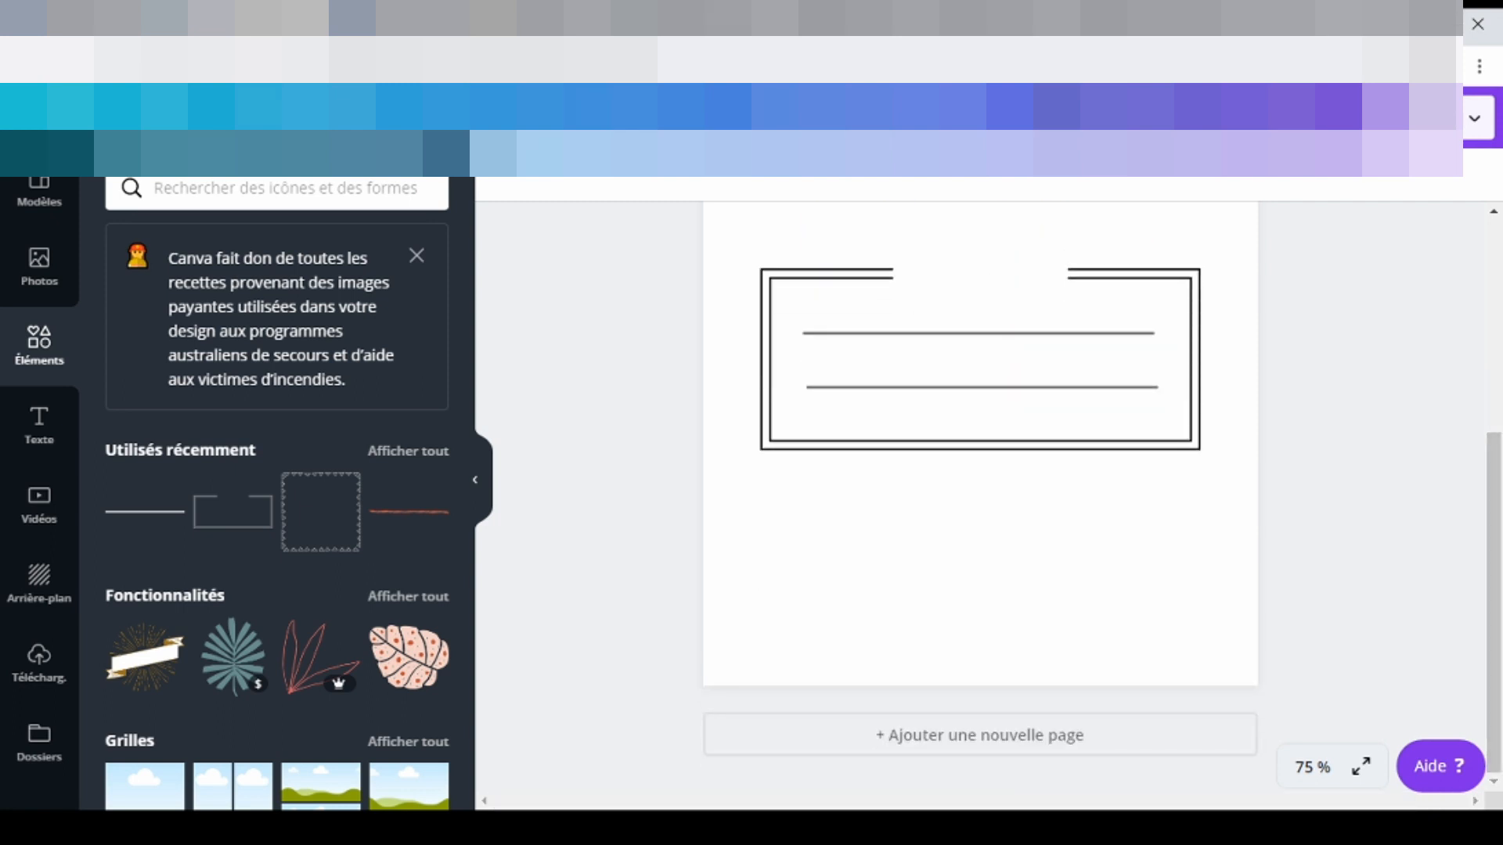
click(958, 752)
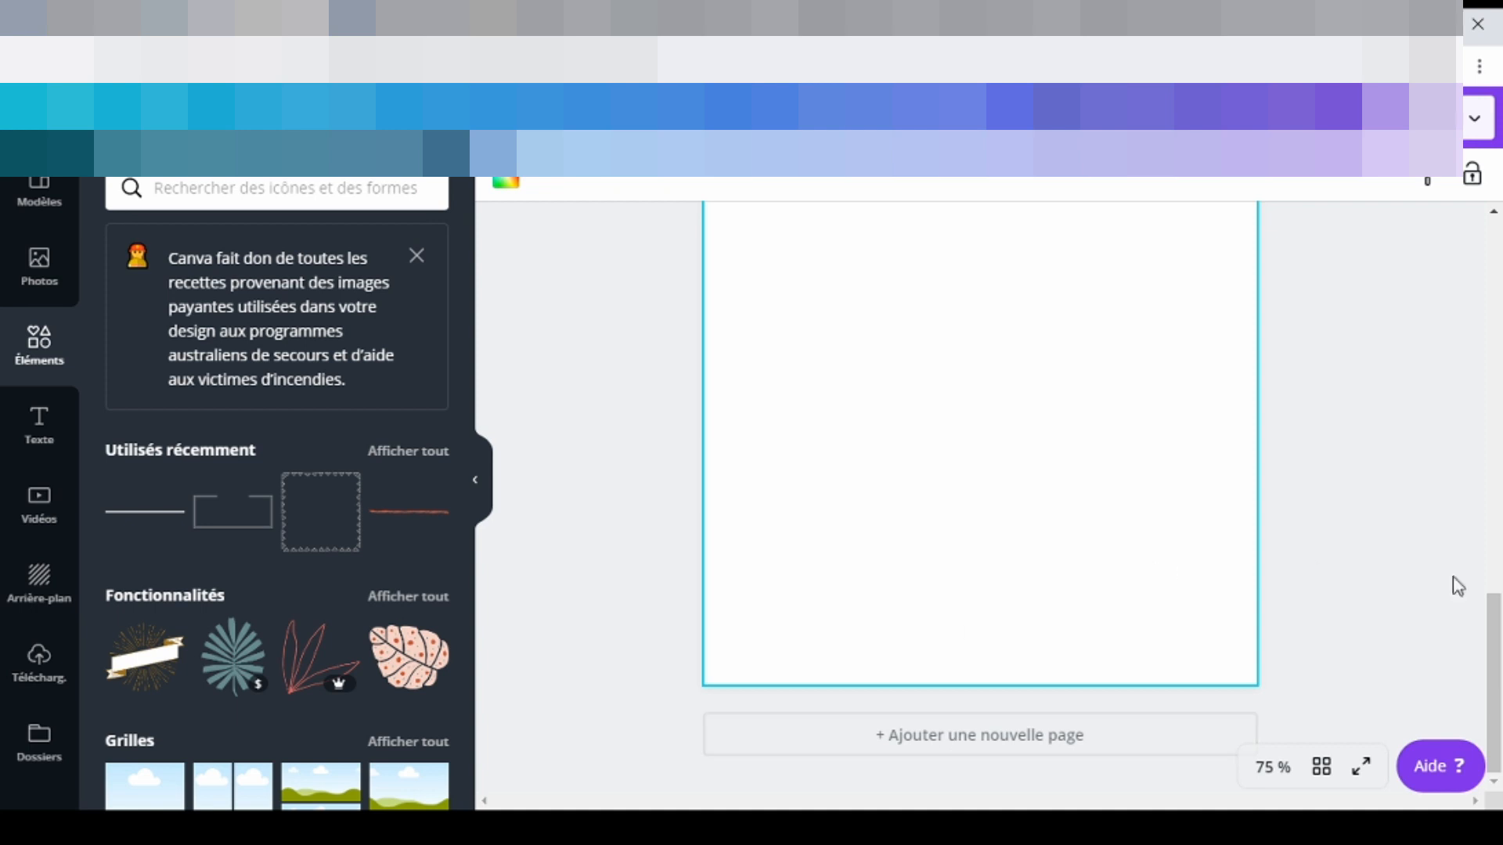
drag(1499, 653, 1499, 541)
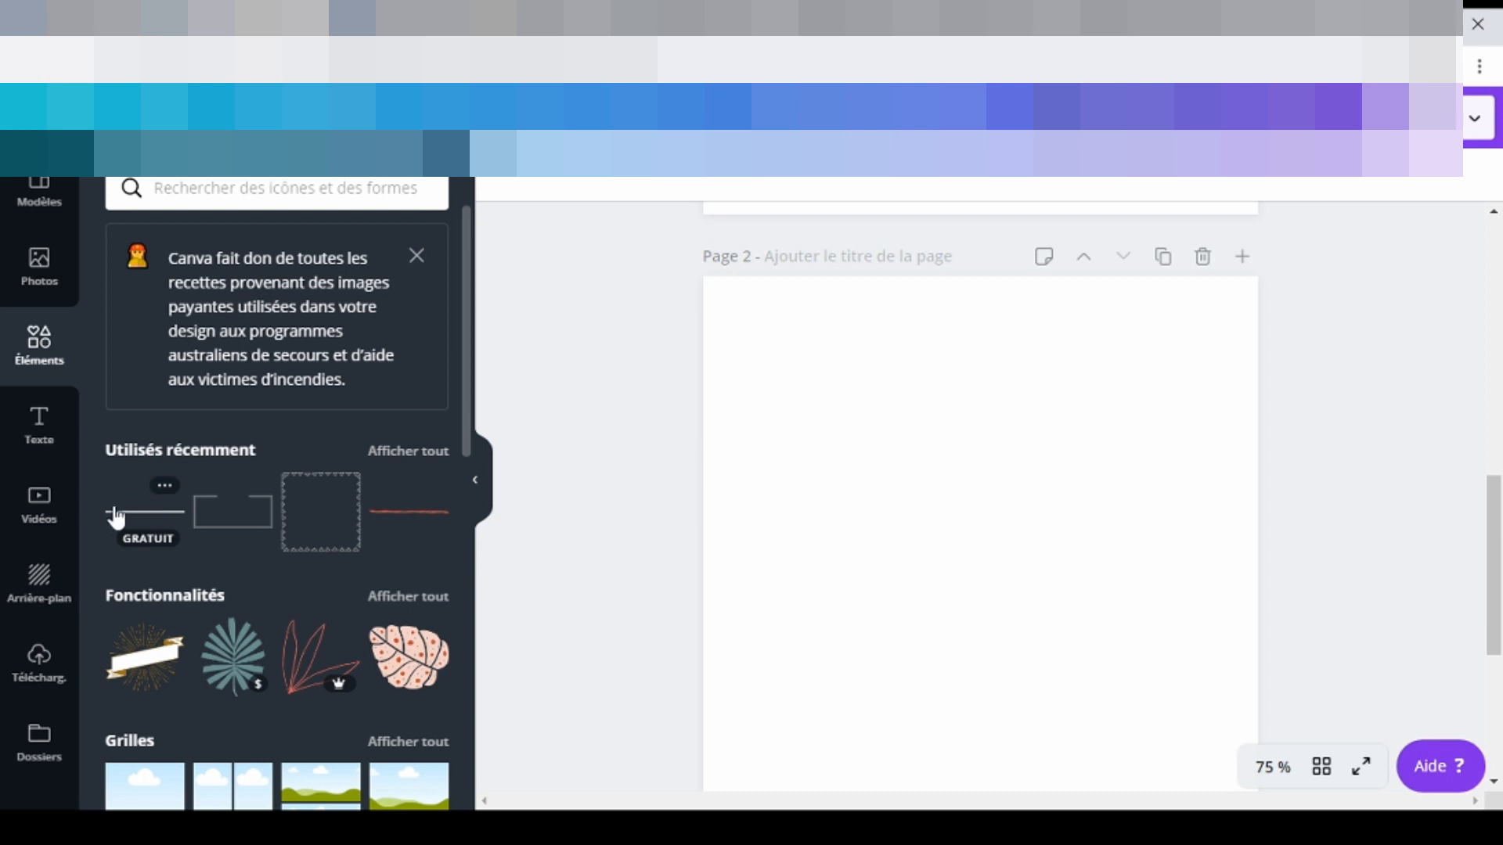
drag(117, 516, 796, 361)
drag(778, 358, 742, 329)
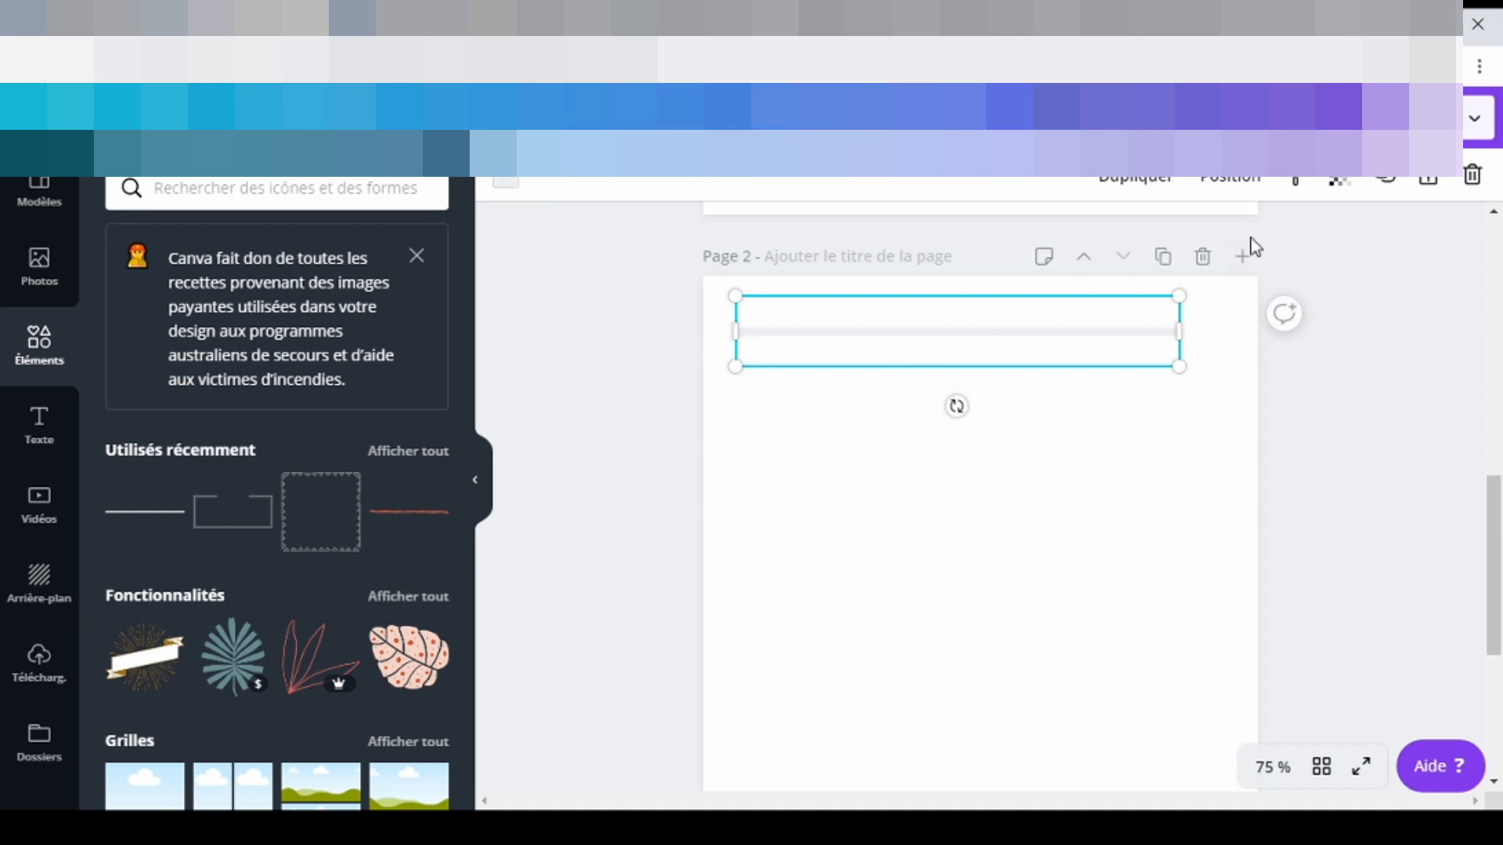
key(Delete)
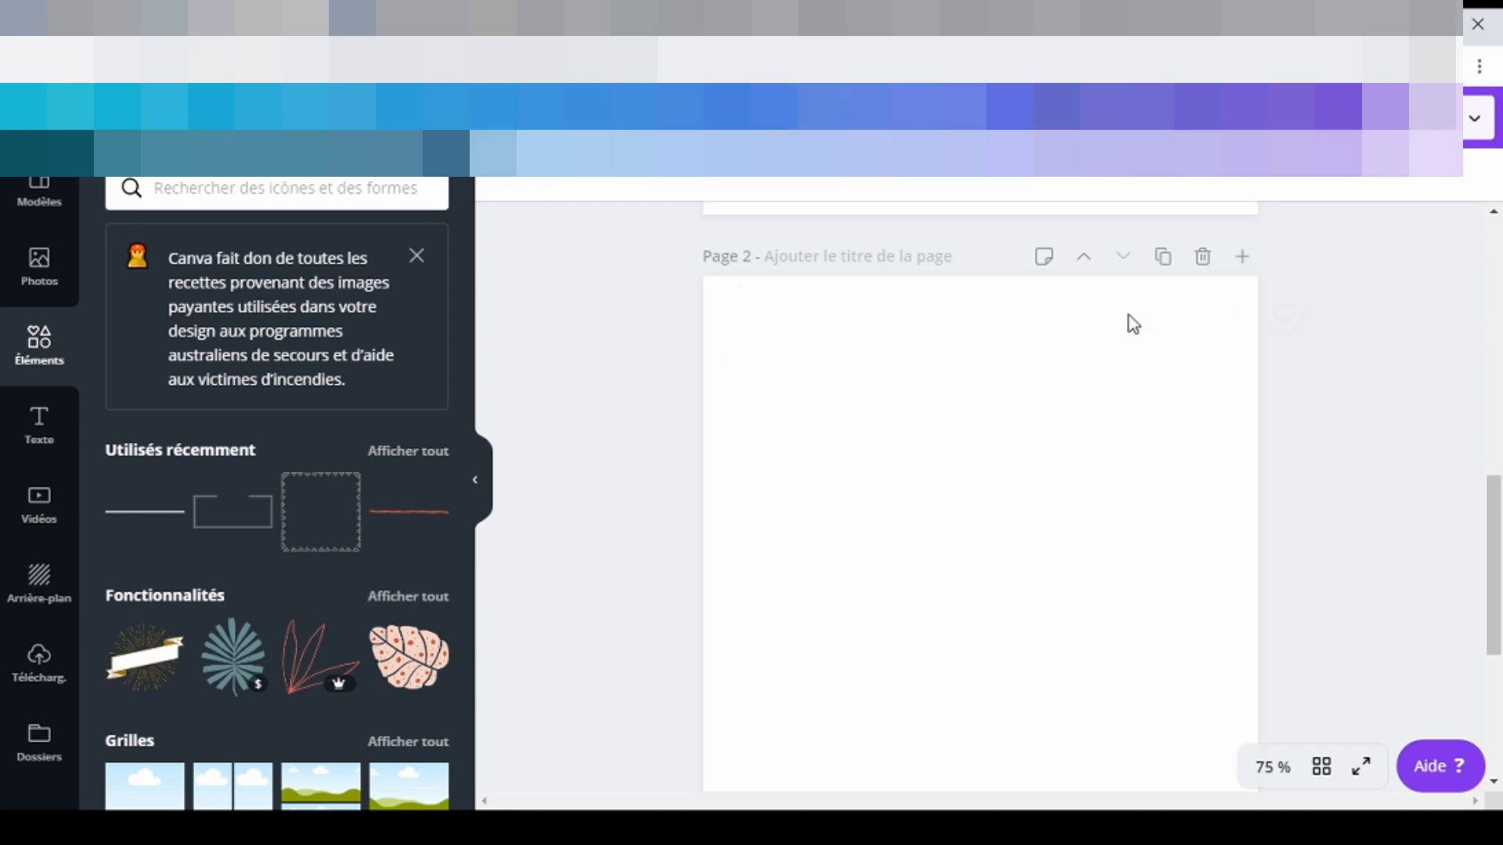
Duplicate the lower grey line in the ownership page's frame and move the copy near the top of page 2.
drag(1499, 585, 1498, 487)
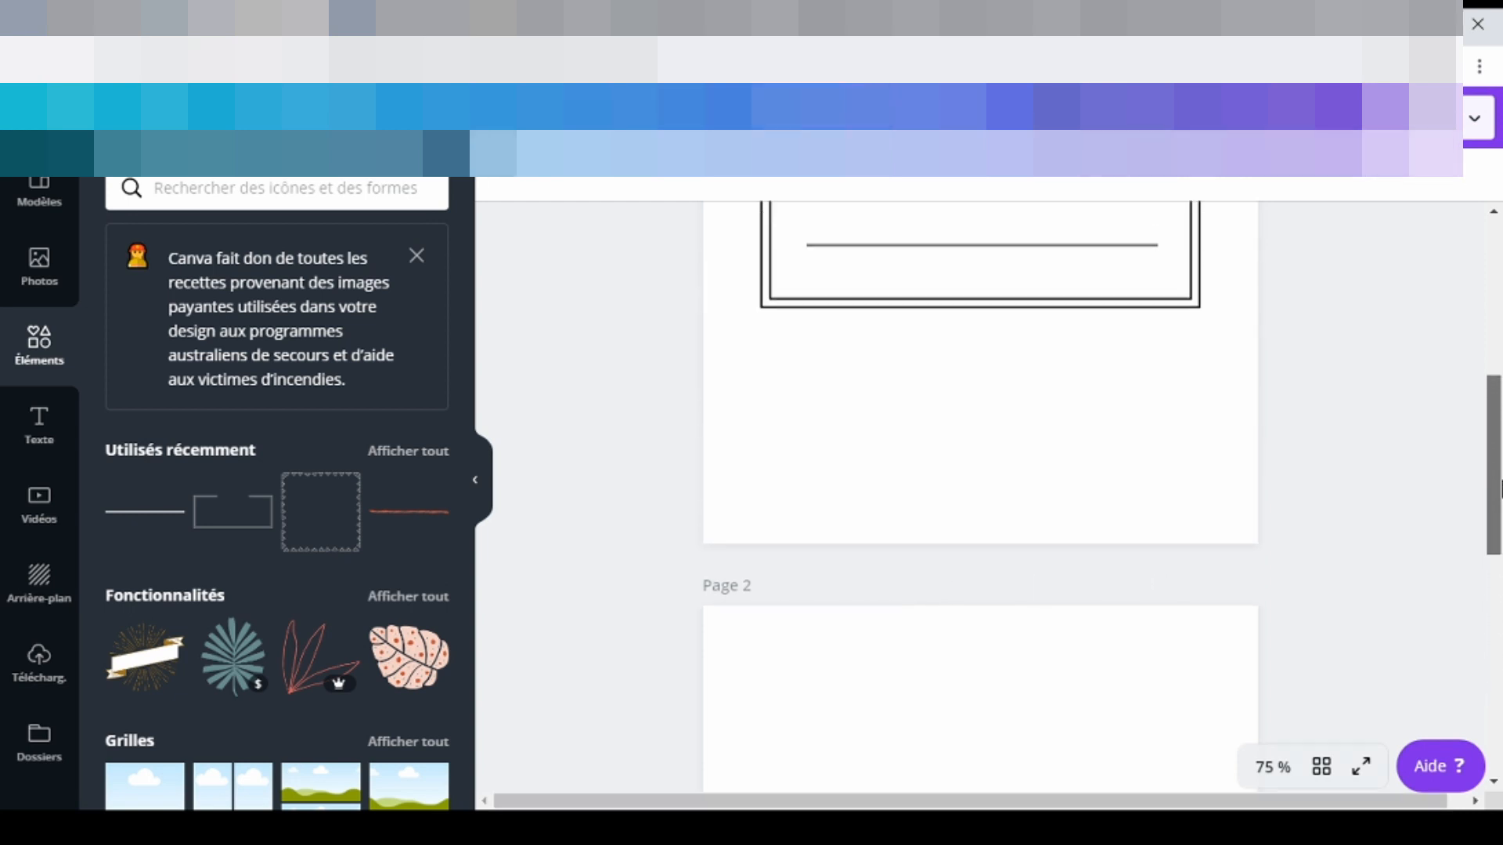
click(1139, 264)
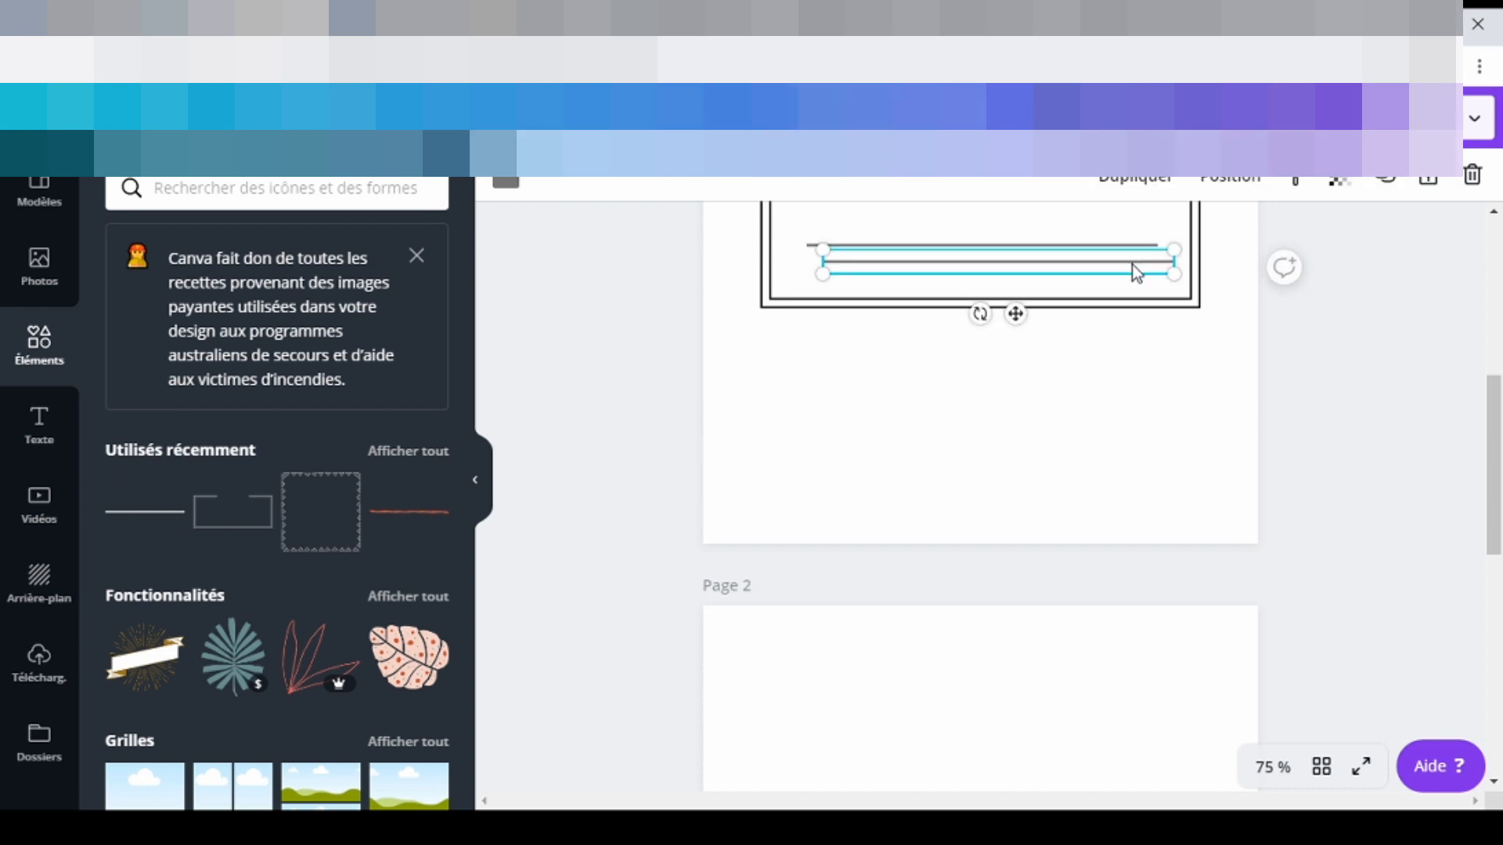
drag(1132, 270, 1056, 684)
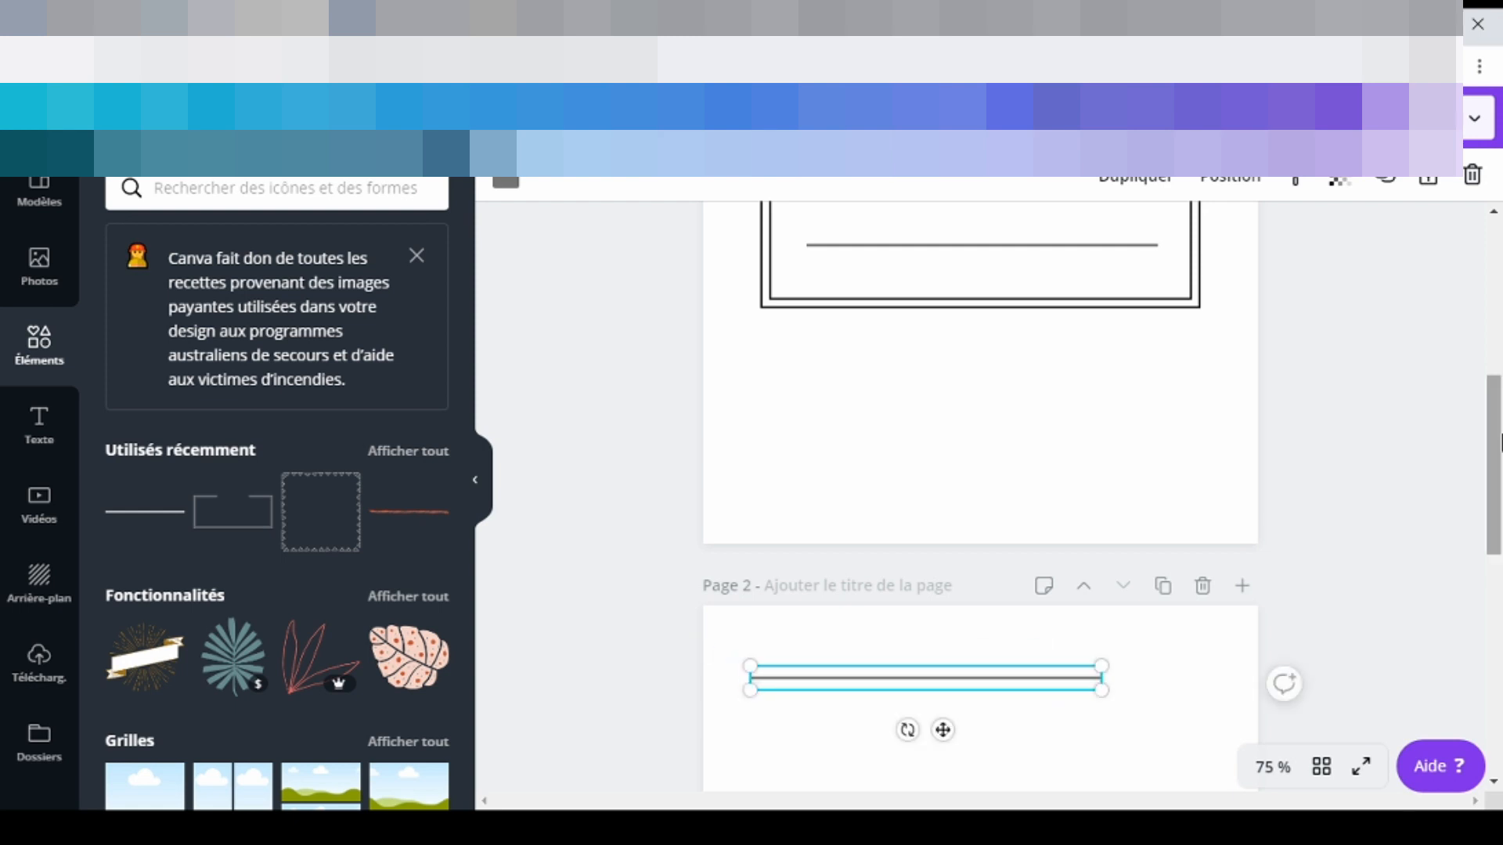
scroll(1497, 544, down, 5)
click(966, 422)
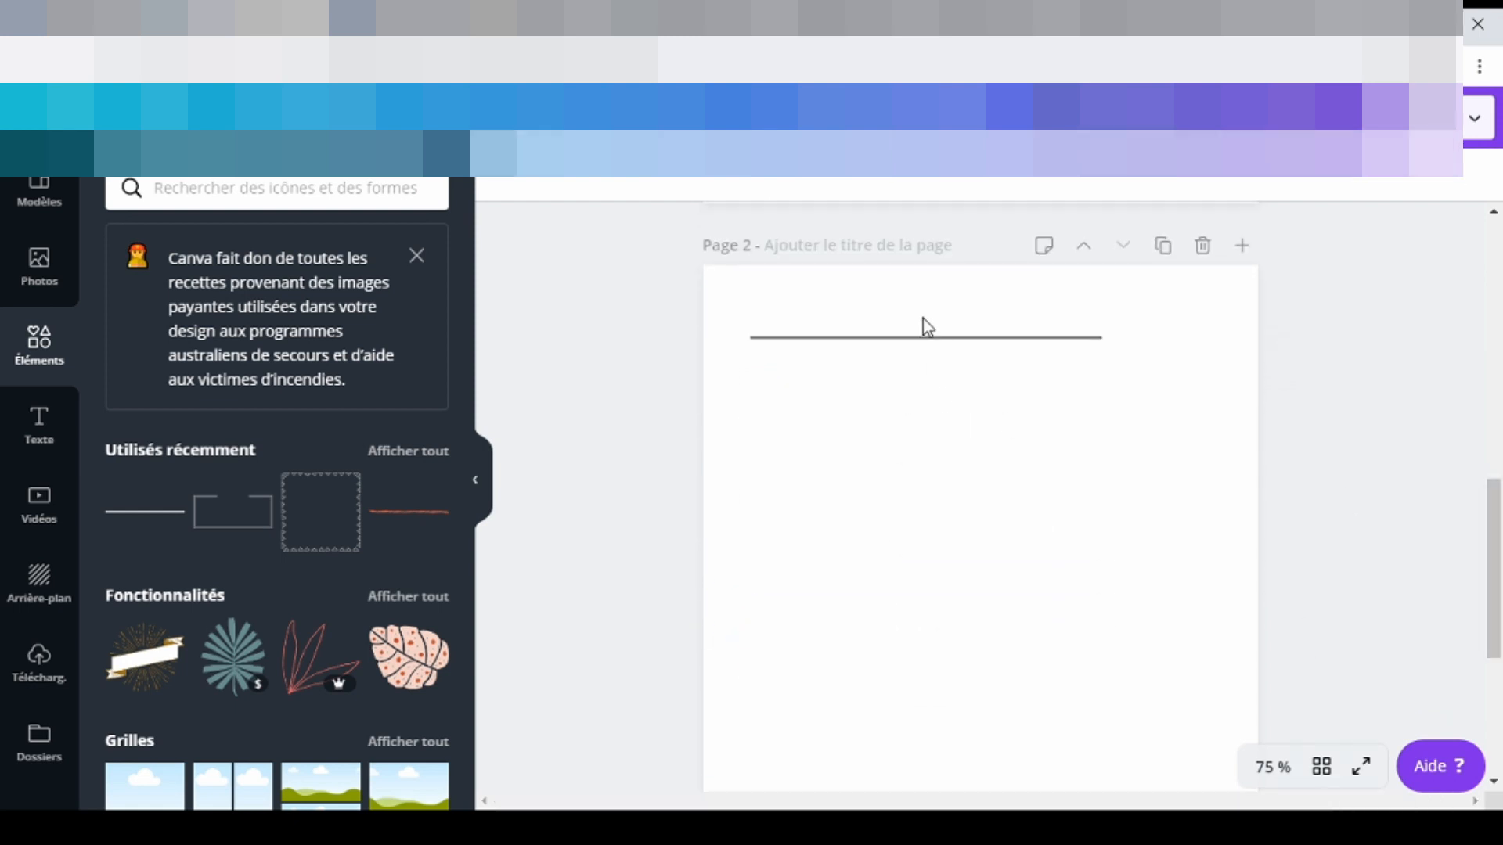
Align the page 2 line with the upper-left margin corner and widen it to the right margin.
drag(923, 335, 934, 356)
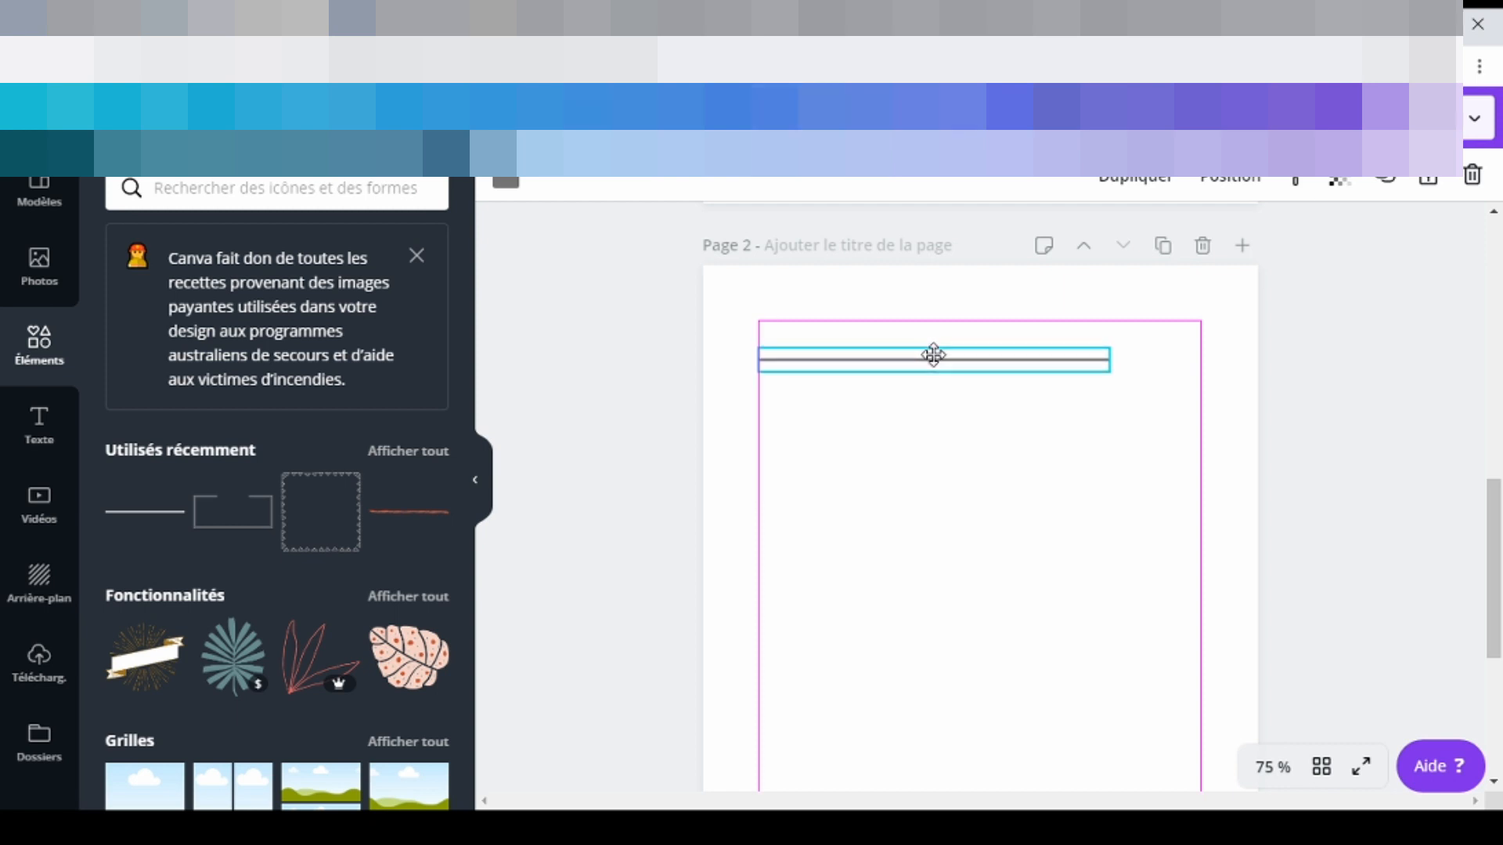
drag(934, 355, 933, 350)
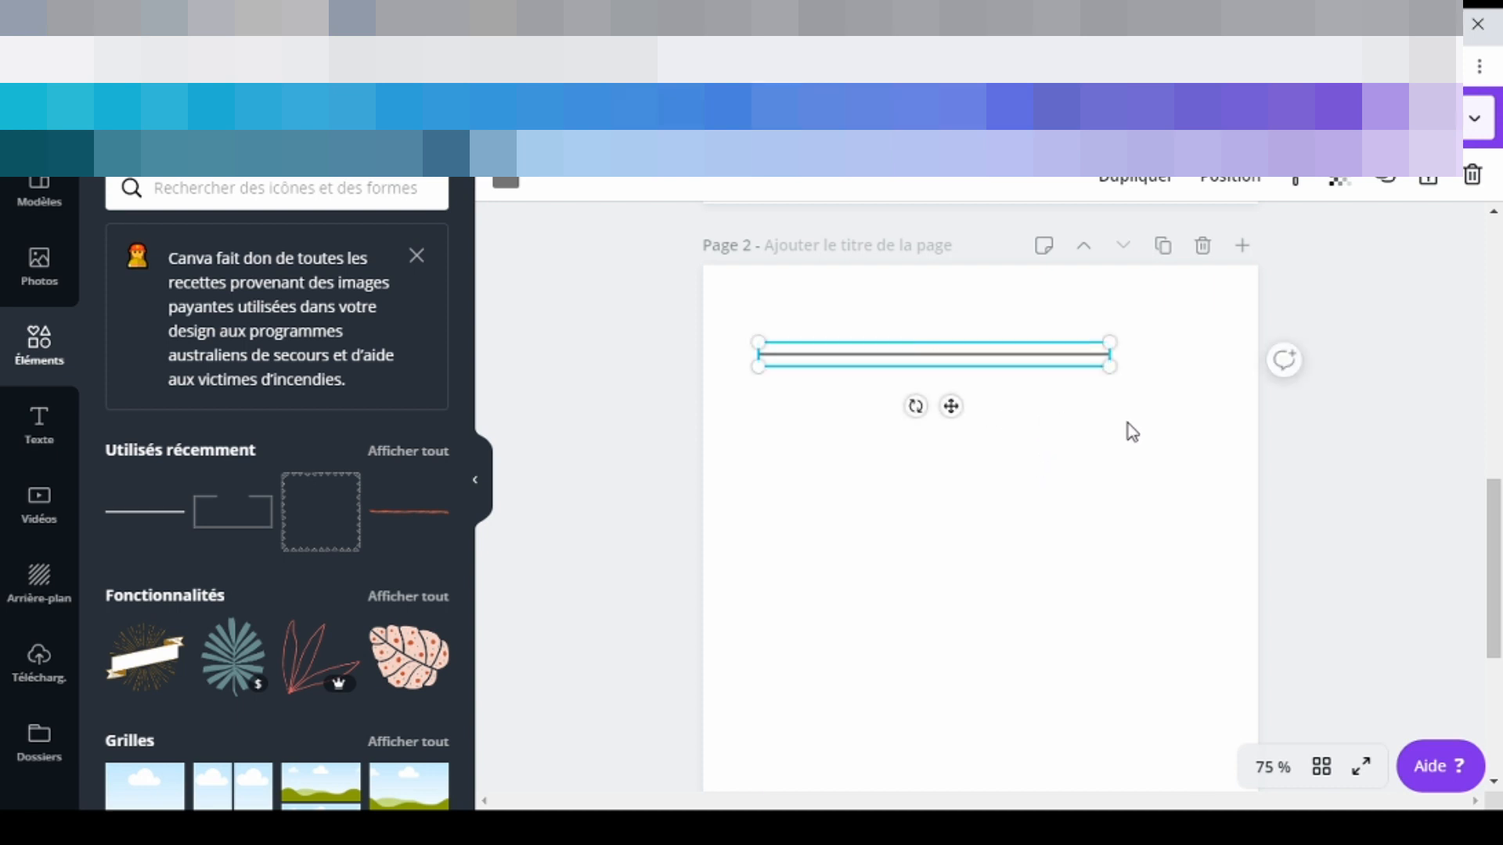
drag(1045, 359, 1202, 334)
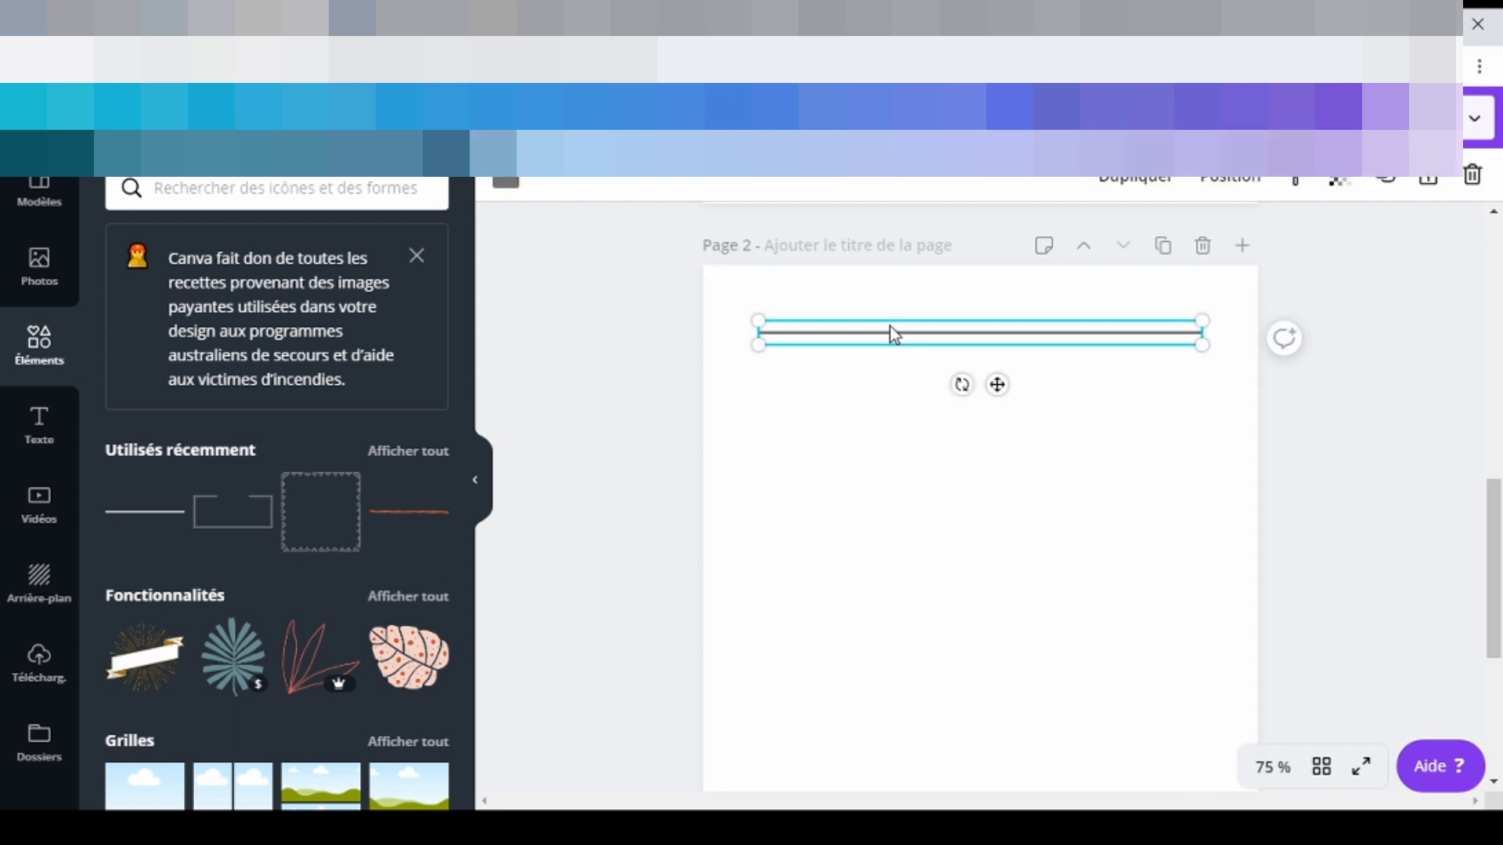
Duplicate the full-width line and align the copy directly beneath it on page 2.
key(ctrl+d)
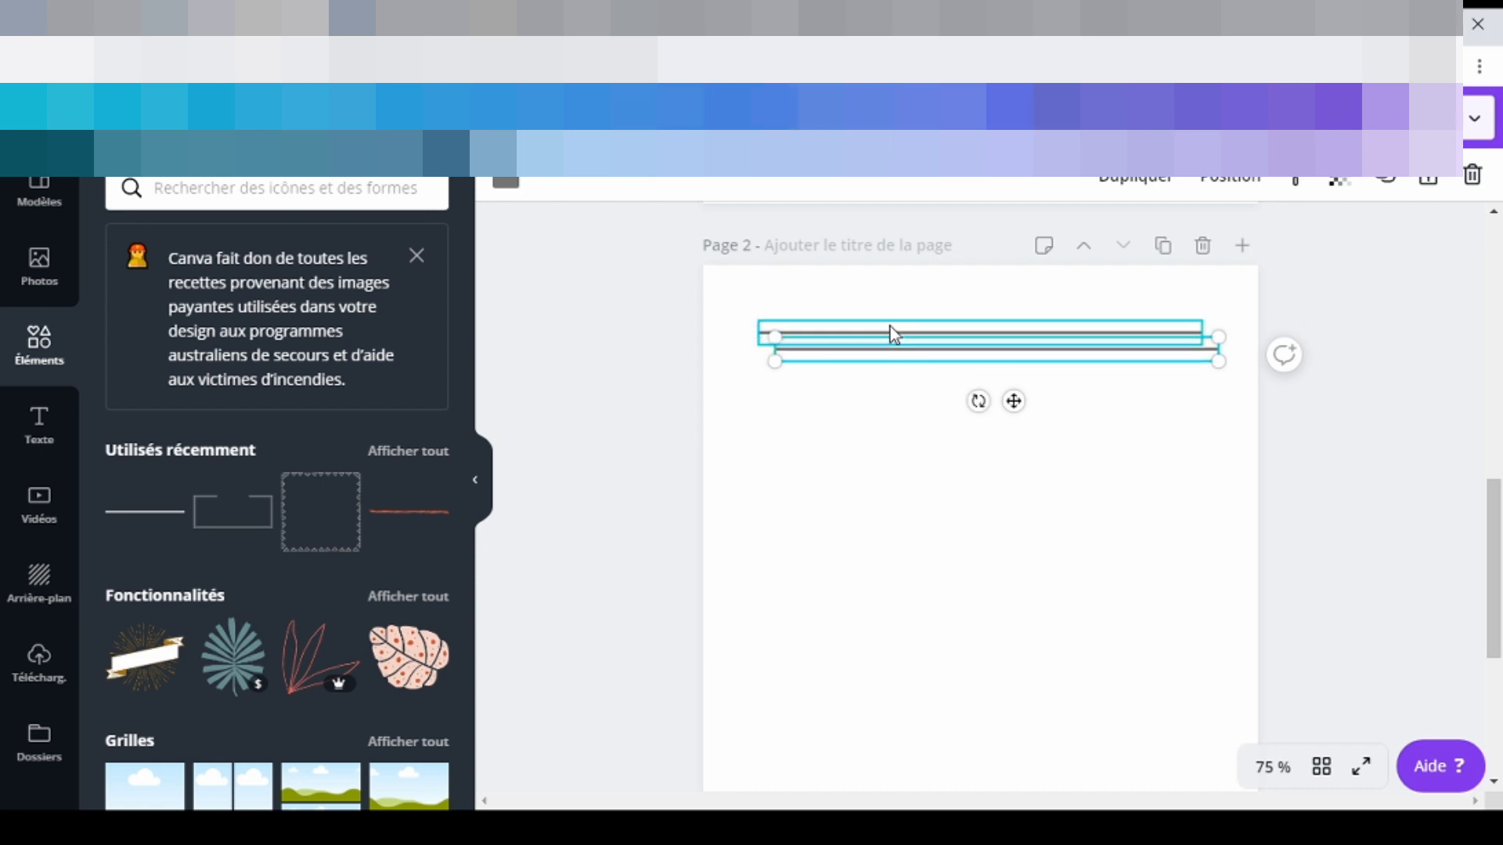
drag(892, 368, 885, 366)
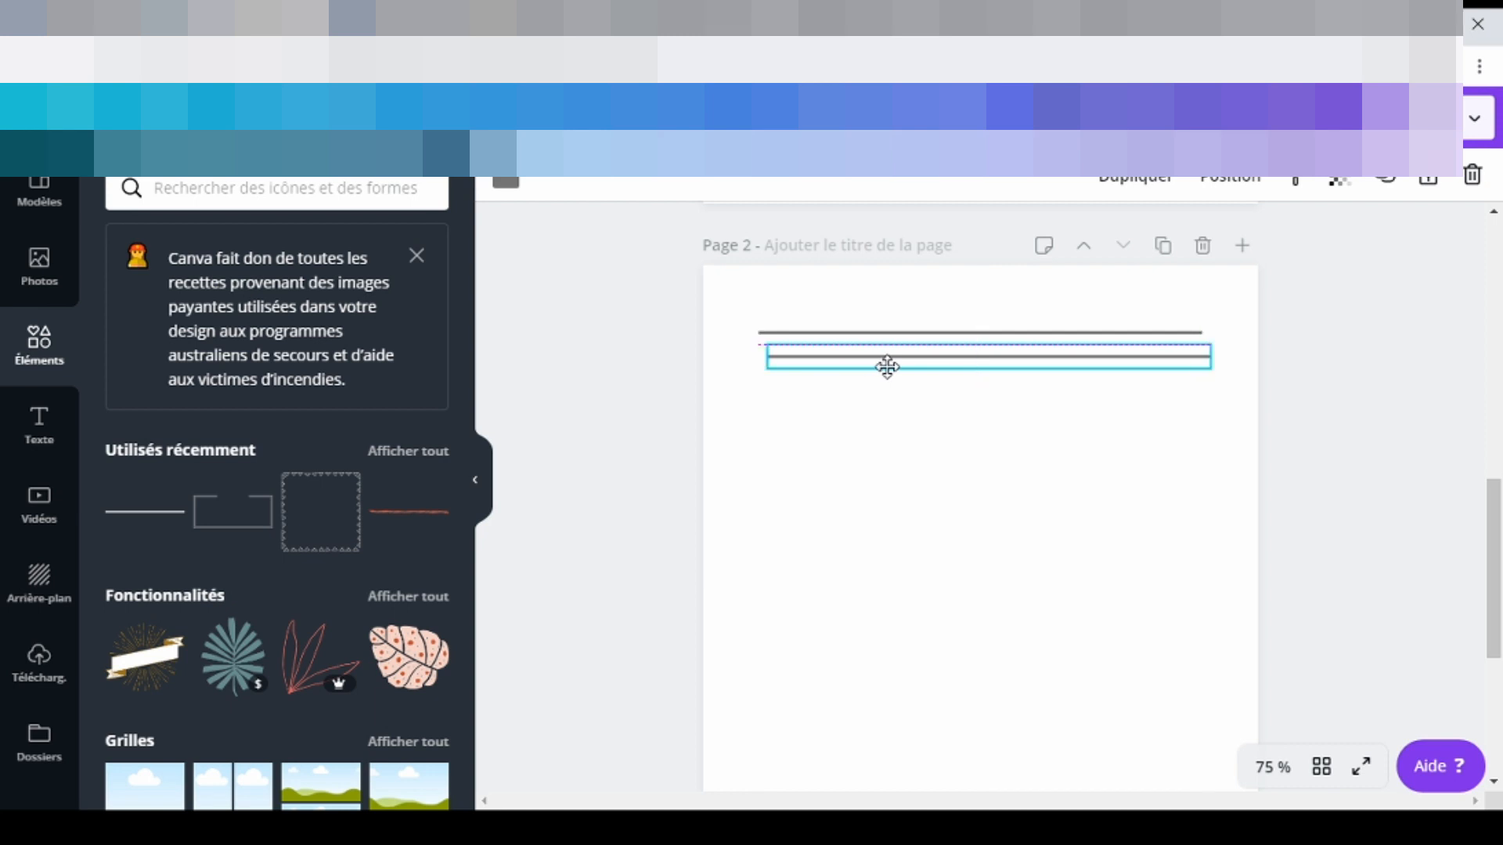
click(885, 424)
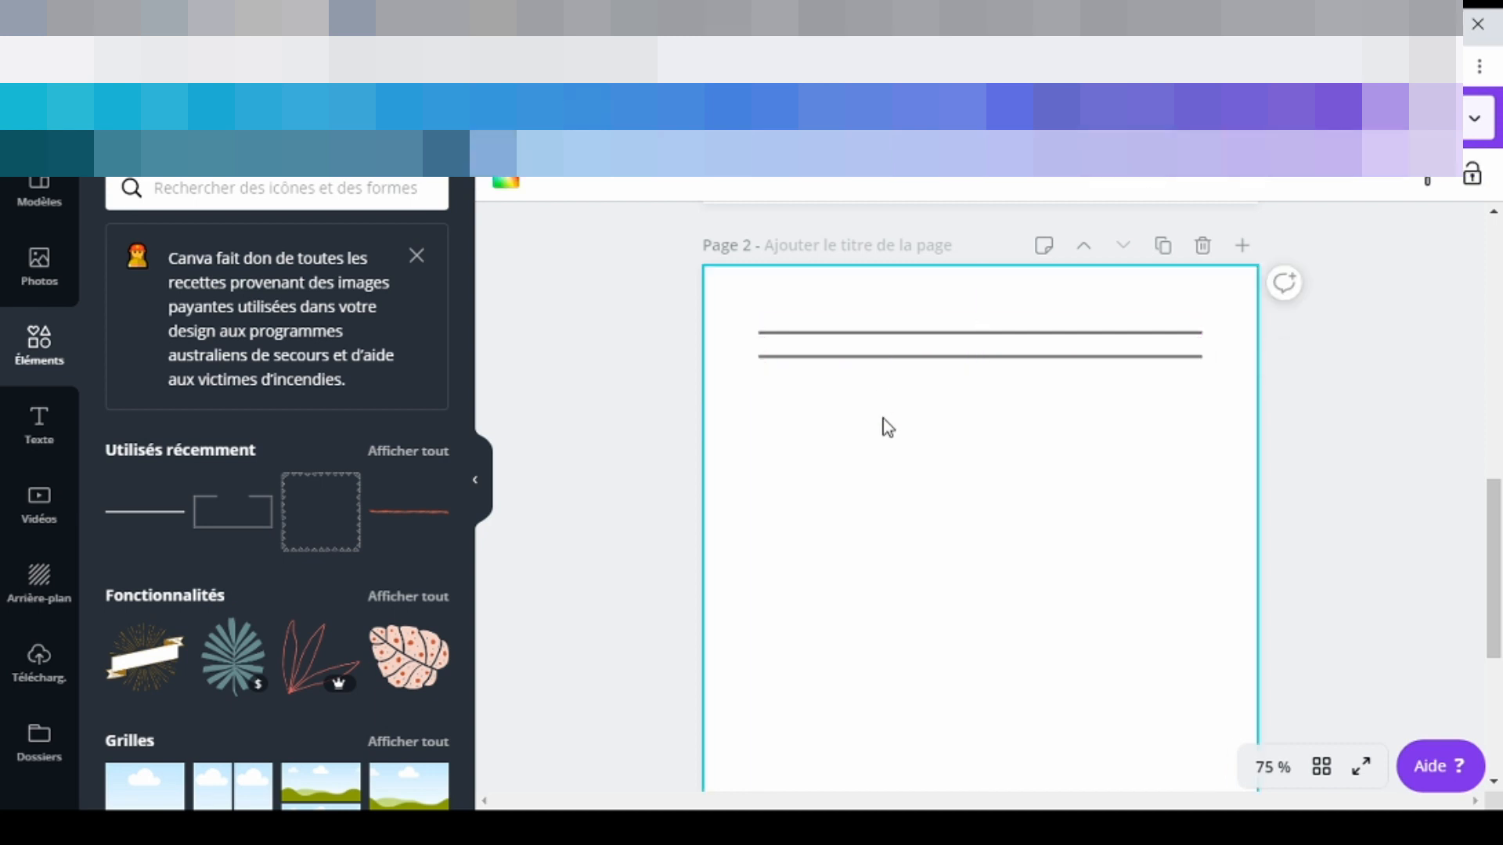
Duplicate the pair of lines, then the resulting four, stacking the copies at equal spacing to make eight writing lines.
mouse_move(886, 390)
mouse_down()
mouse_move(883, 329)
mouse_move(892, 375)
mouse_move(876, 401)
mouse_move(876, 380)
mouse_move(878, 406)
mouse_up()
key(ctrl+d)
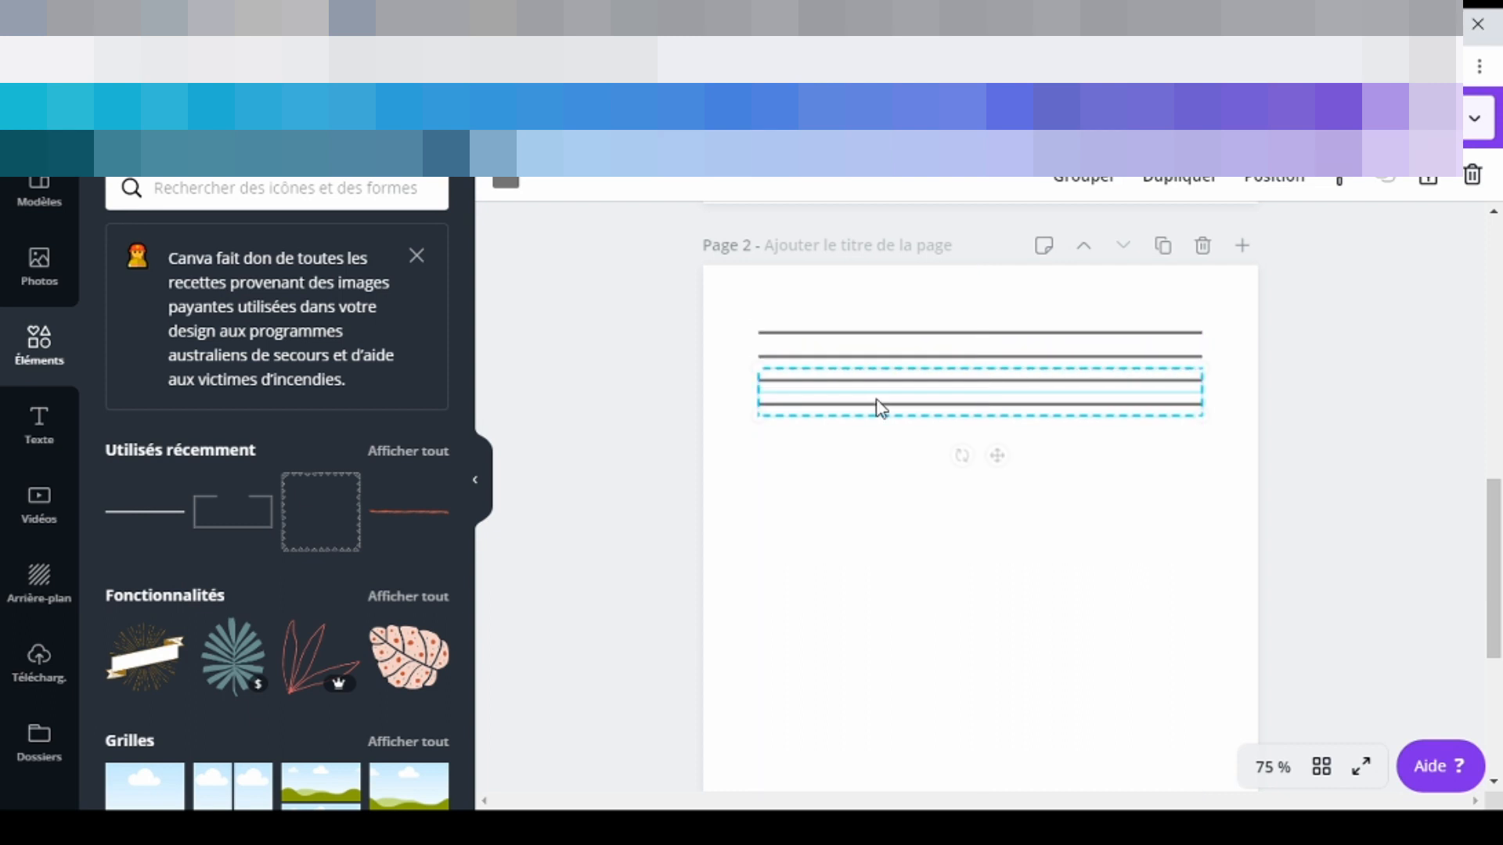
mouse_move(871, 463)
mouse_down()
mouse_move(853, 326)
mouse_move(845, 469)
mouse_move(846, 454)
mouse_up()
key(ctrl+d)
click(852, 603)
Duplicate the block of eight lines and place the copy directly below to make sixteen evenly spaced lines.
drag(858, 560, 869, 327)
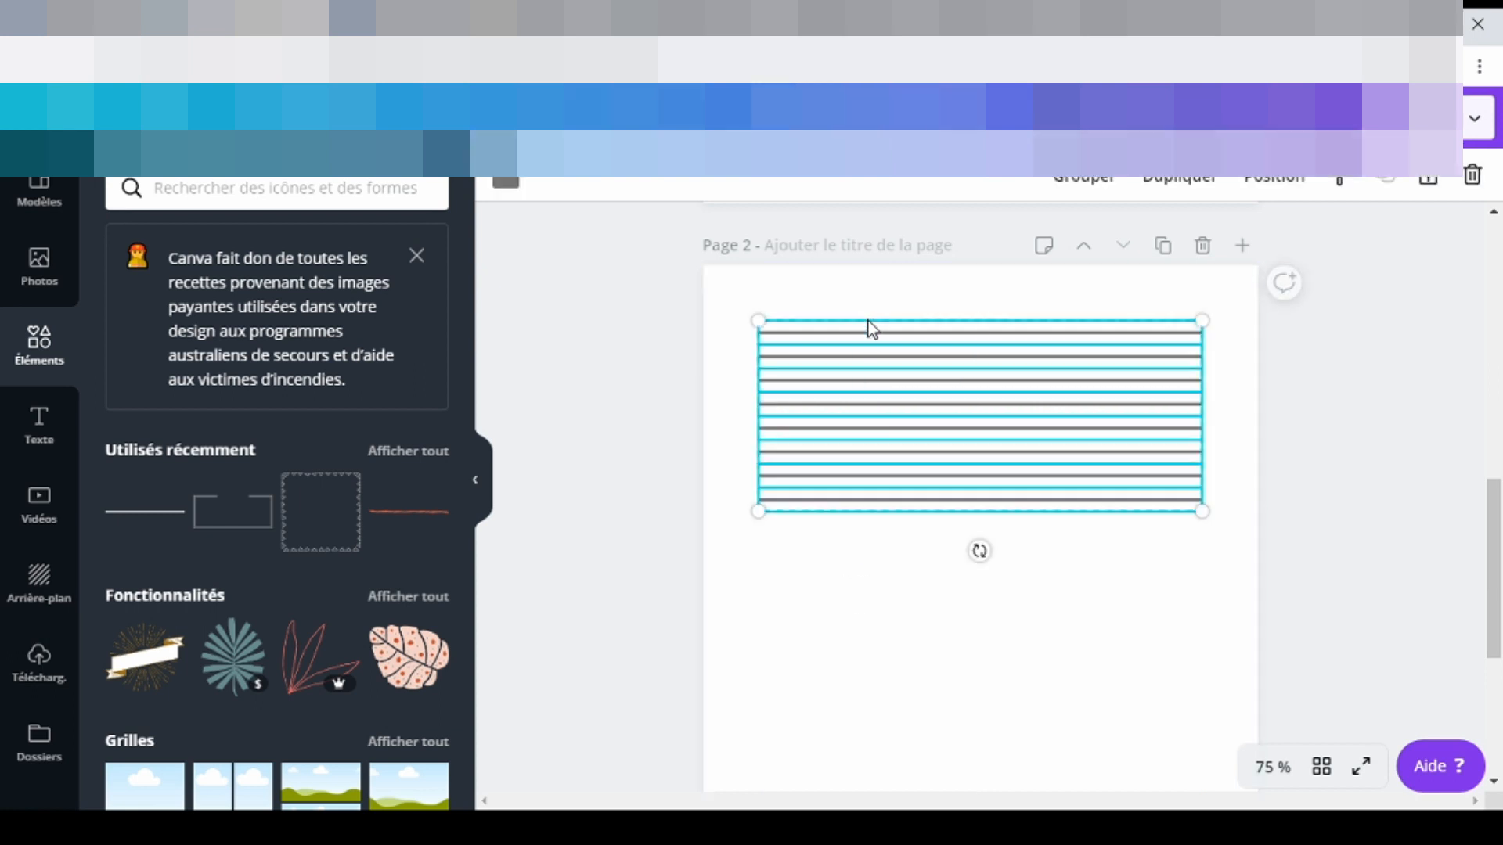
key(ctrl+d)
drag(875, 382, 859, 559)
drag(1496, 562, 1499, 648)
click(660, 409)
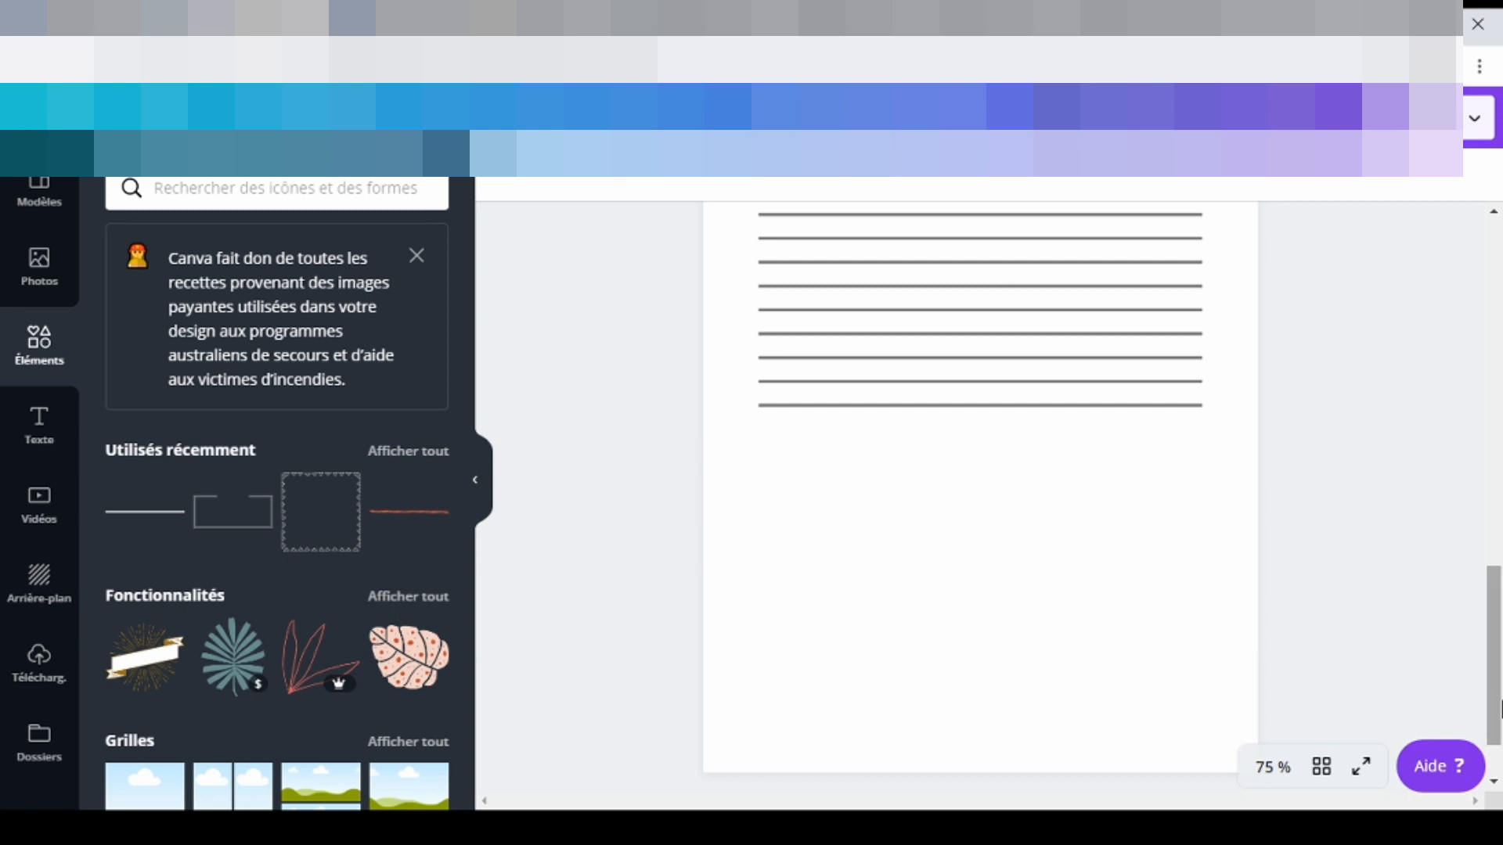
Copy the lined page 2 three times to create pages 3, 4 and 5.
drag(1499, 669, 1490, 577)
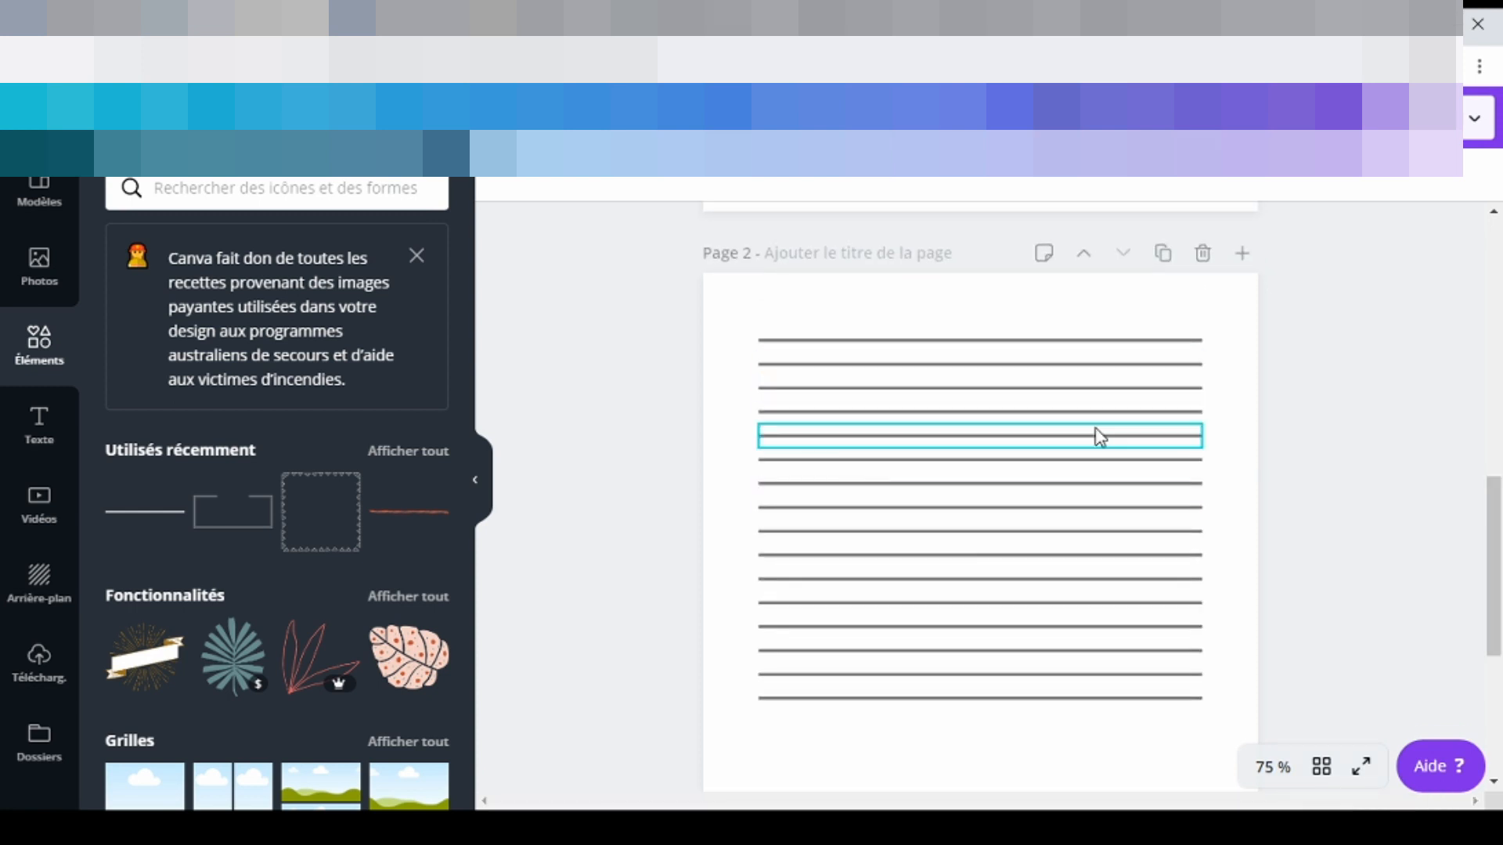
click(1163, 254)
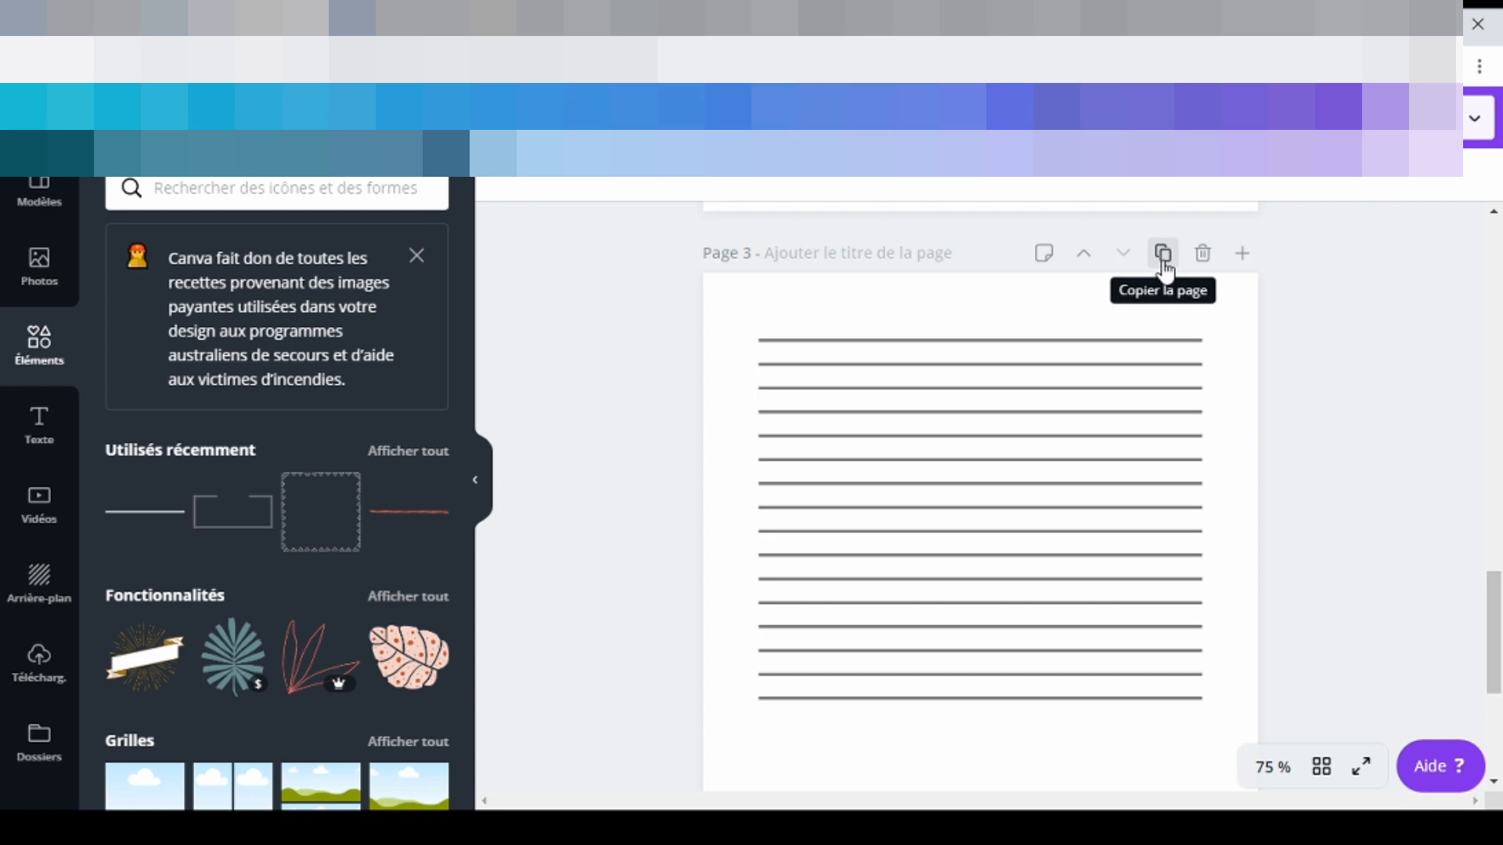
click(1164, 254)
click(1163, 255)
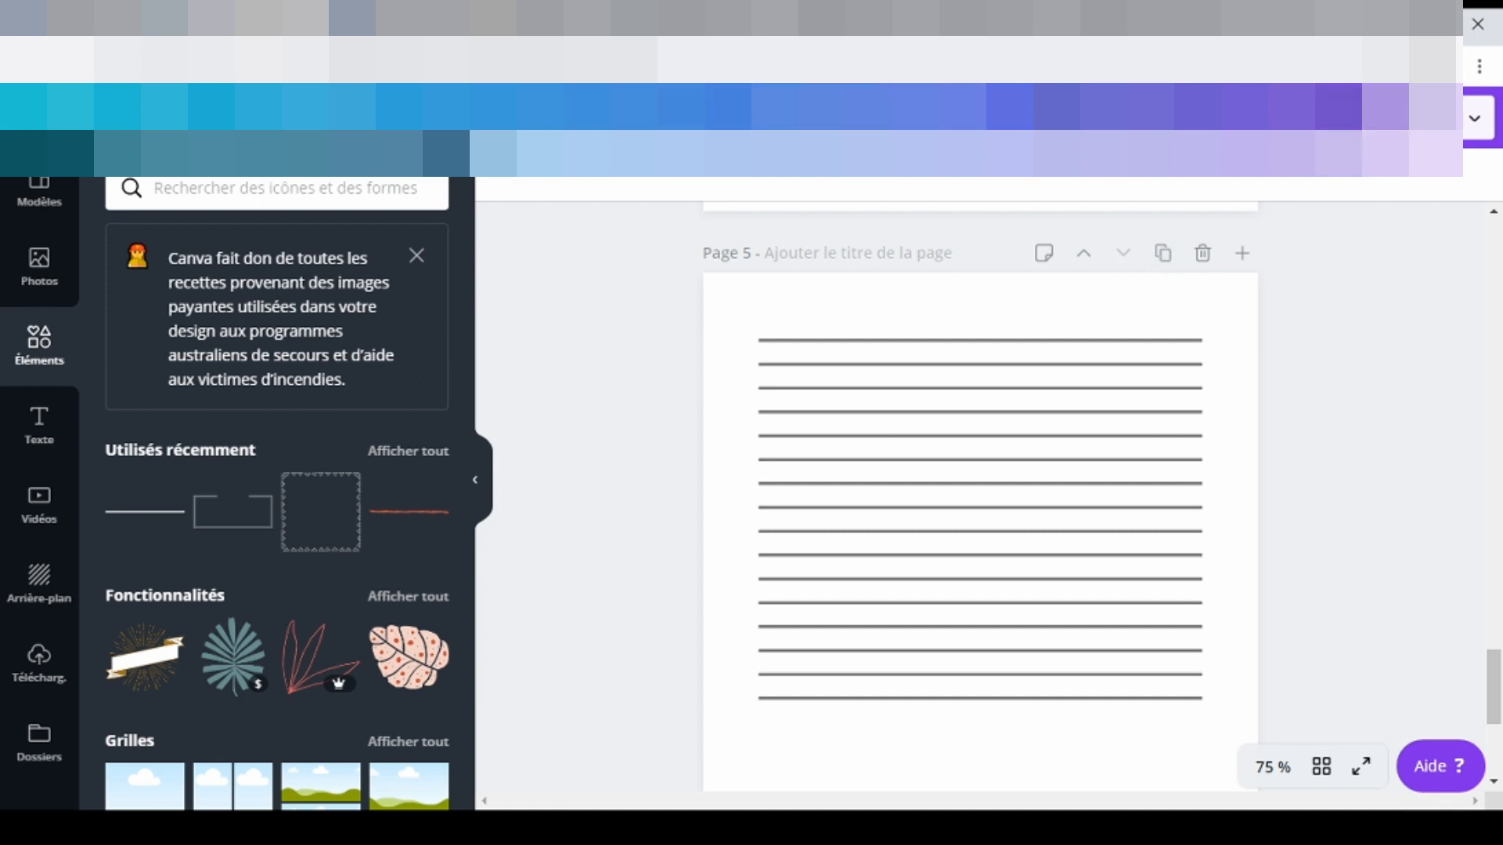
Open the download options and set the file type to "PDF pour impression".
click(1420, 118)
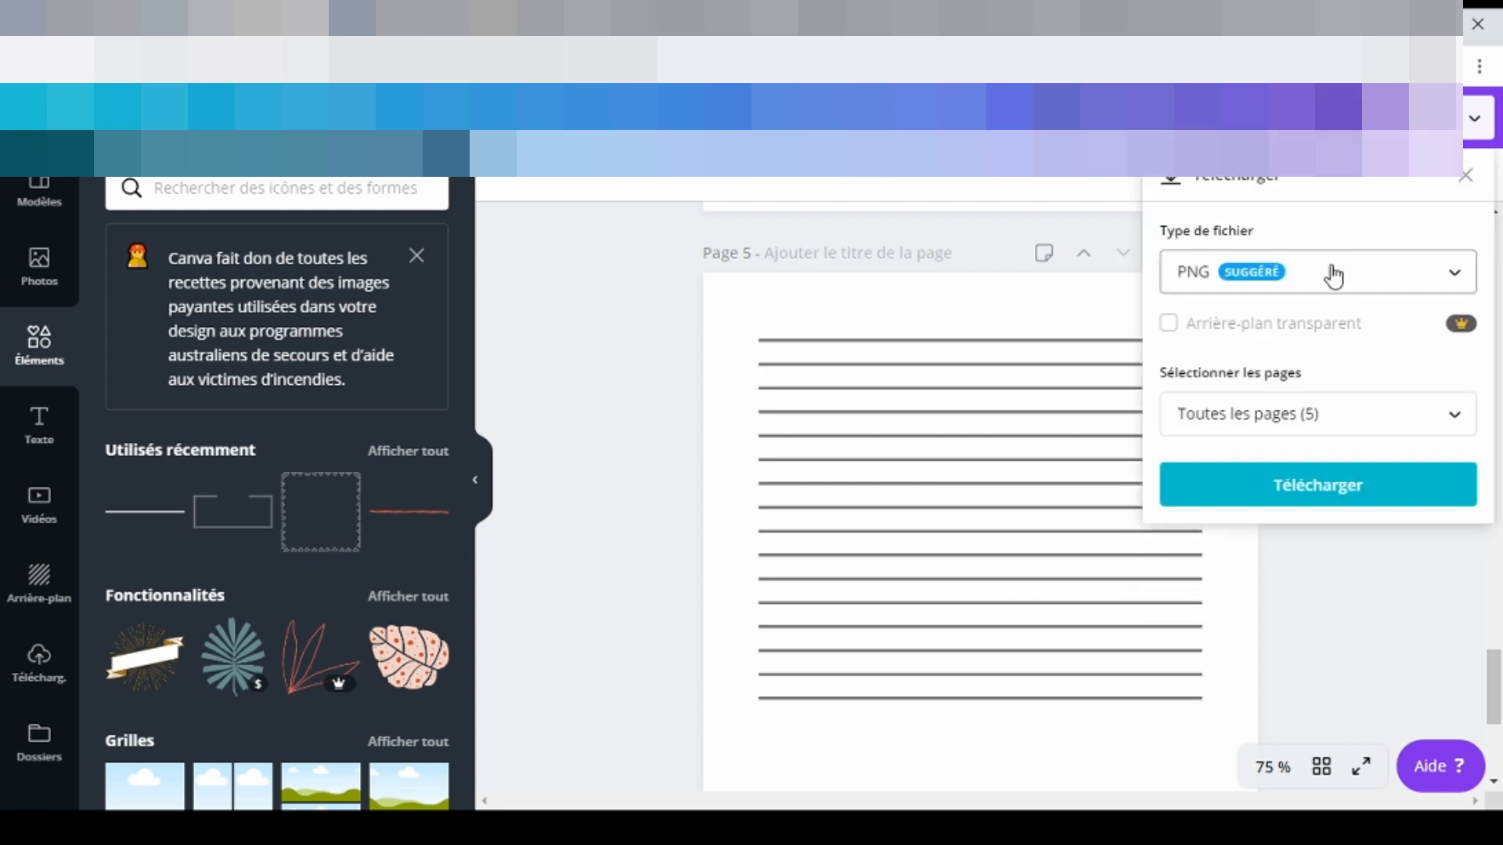
click(1334, 289)
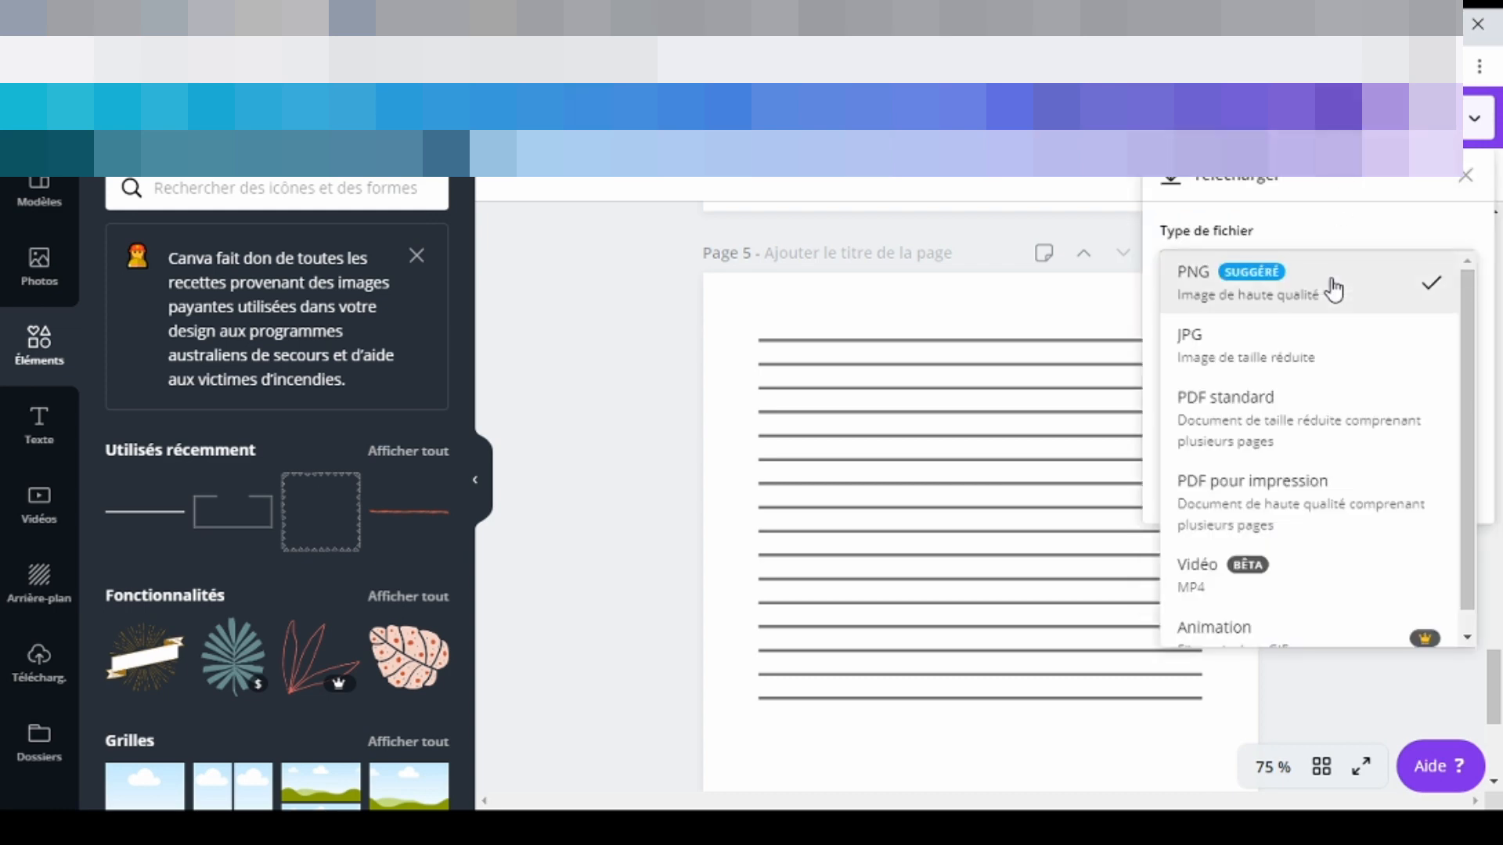
click(1304, 505)
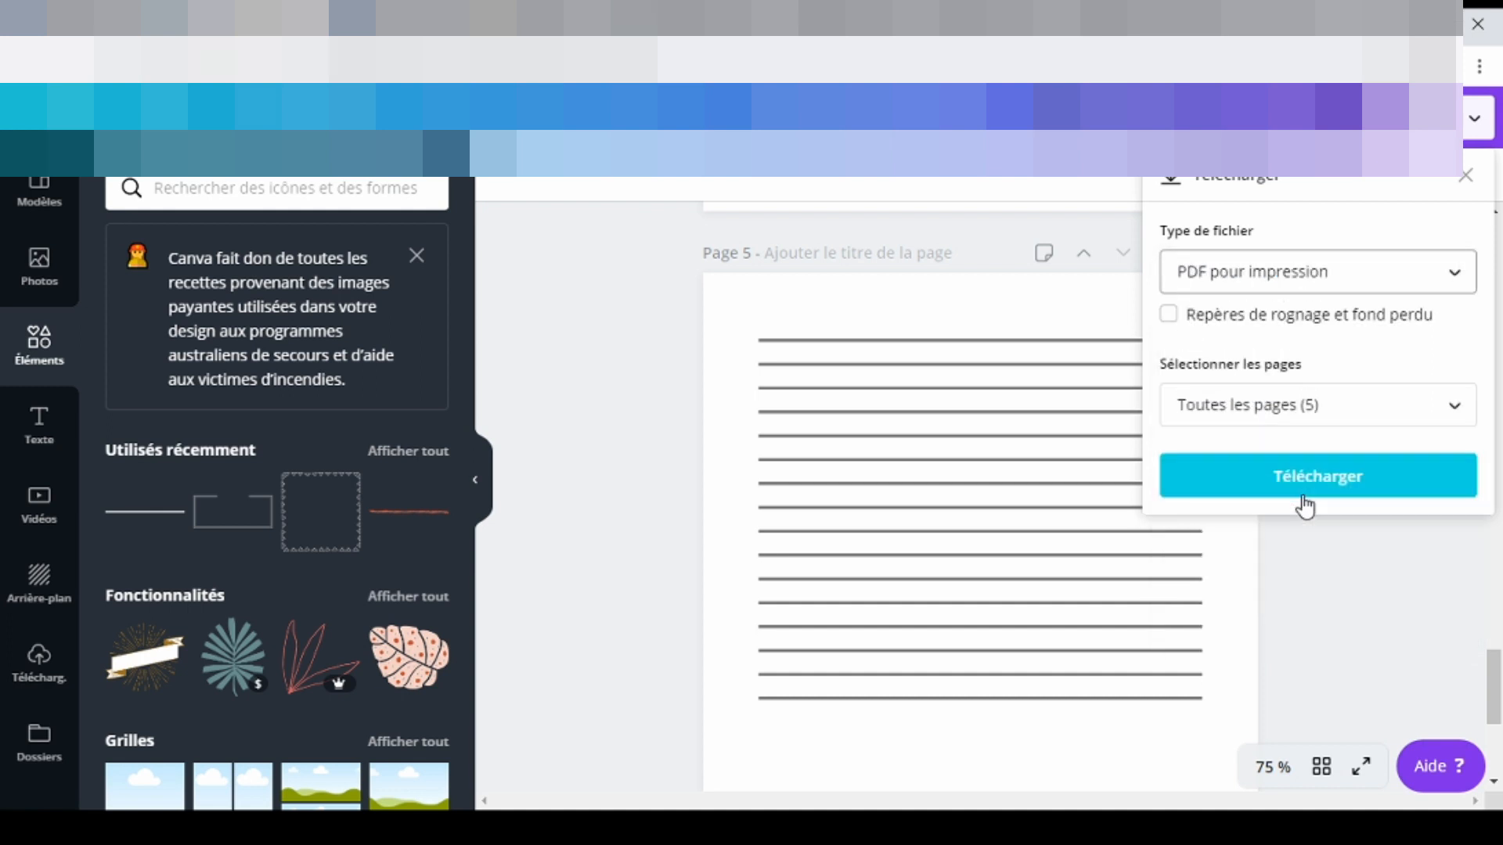
Try selecting page 1 alone for the download, then deselect it and select lined pages 2 and 3.
click(1369, 420)
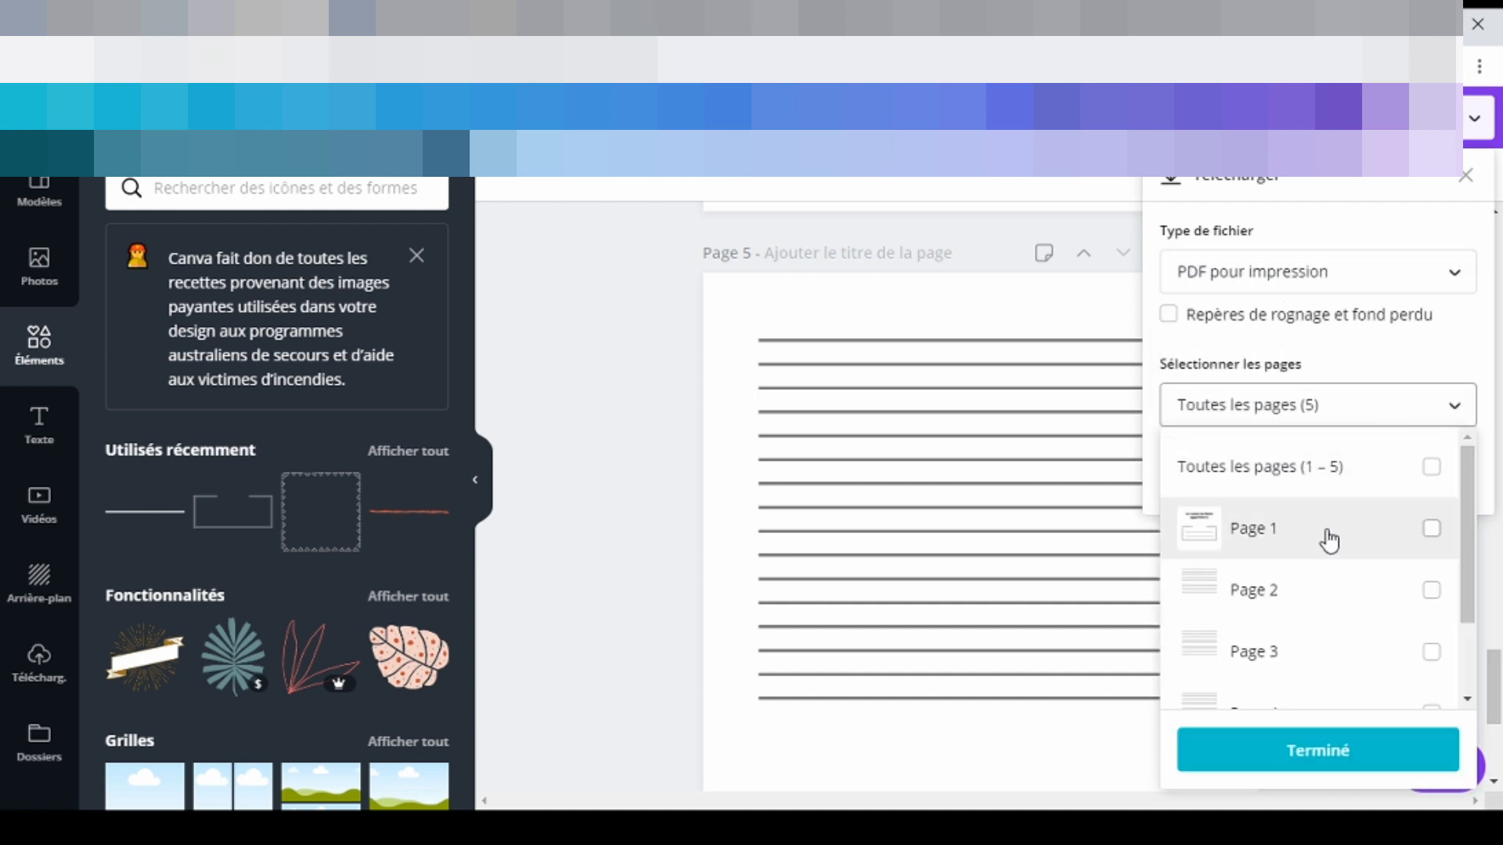
click(1383, 542)
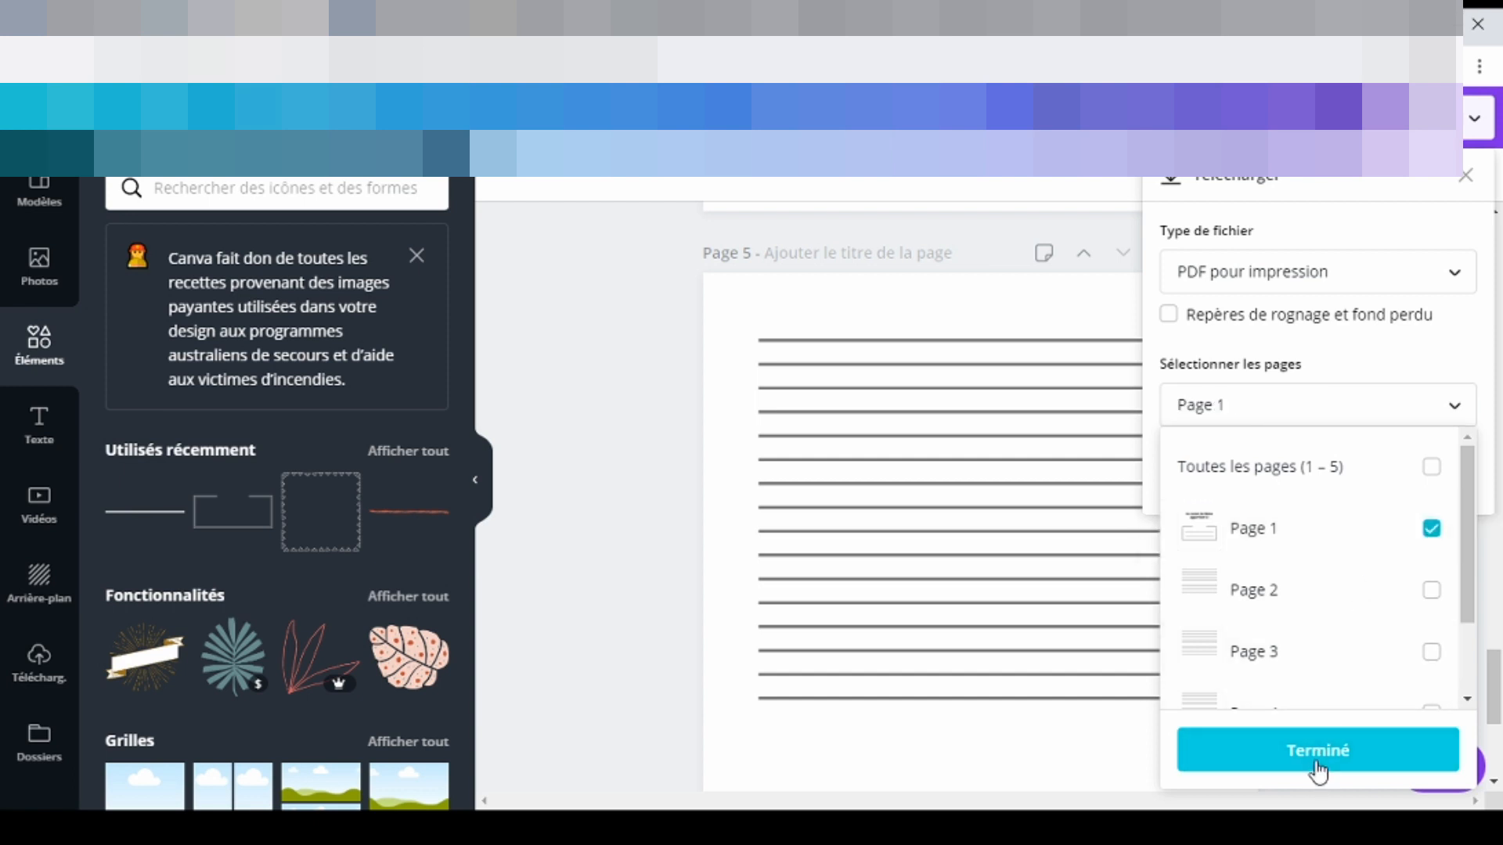
click(1393, 546)
click(1348, 602)
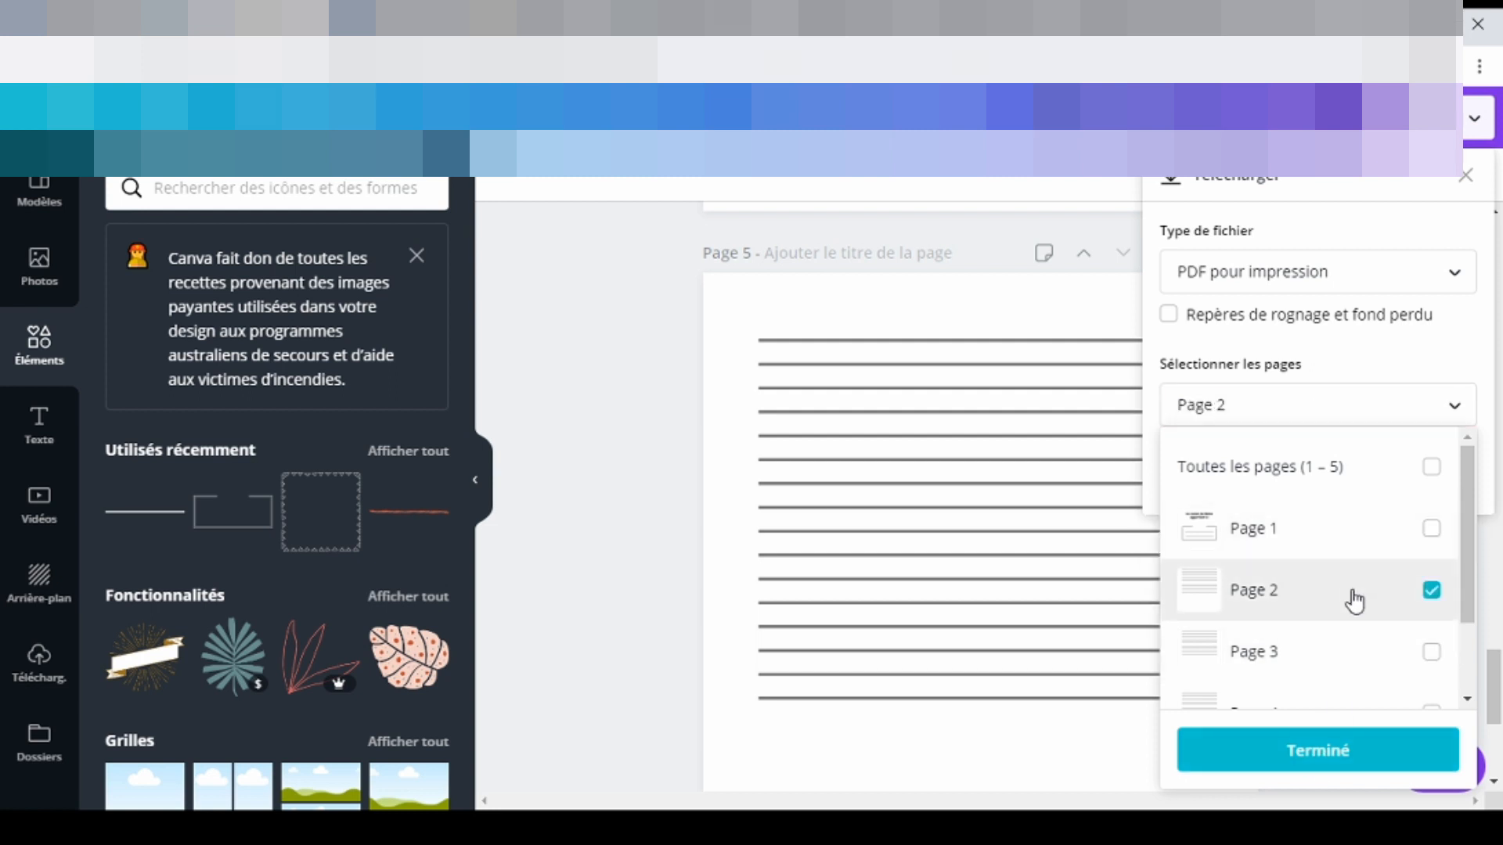
click(1335, 664)
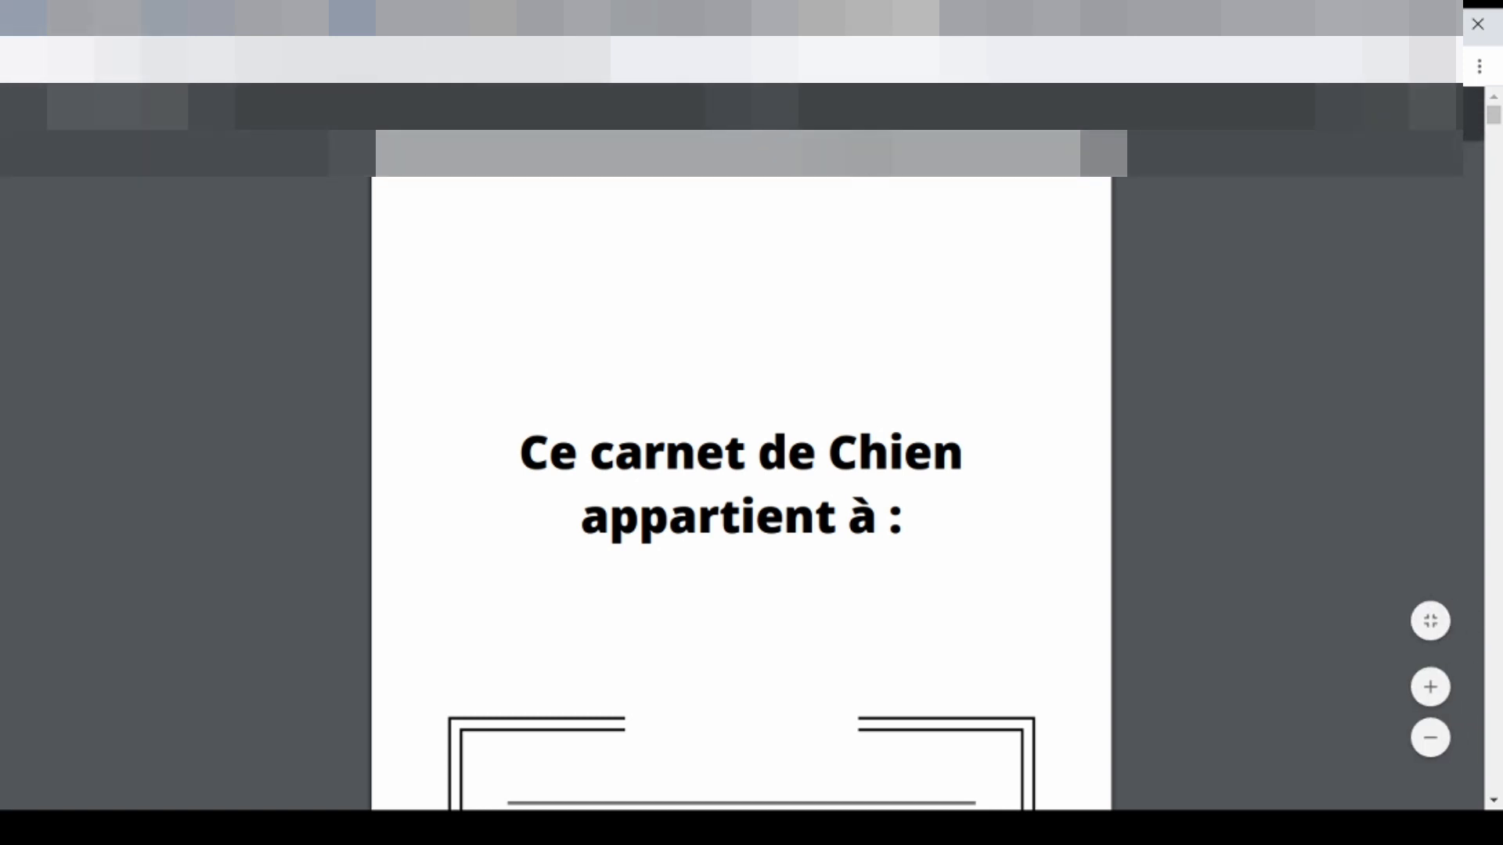
Switch to the iLovePDF website and open its Merge PDF tool.
key(ctrl+l)
text(in)
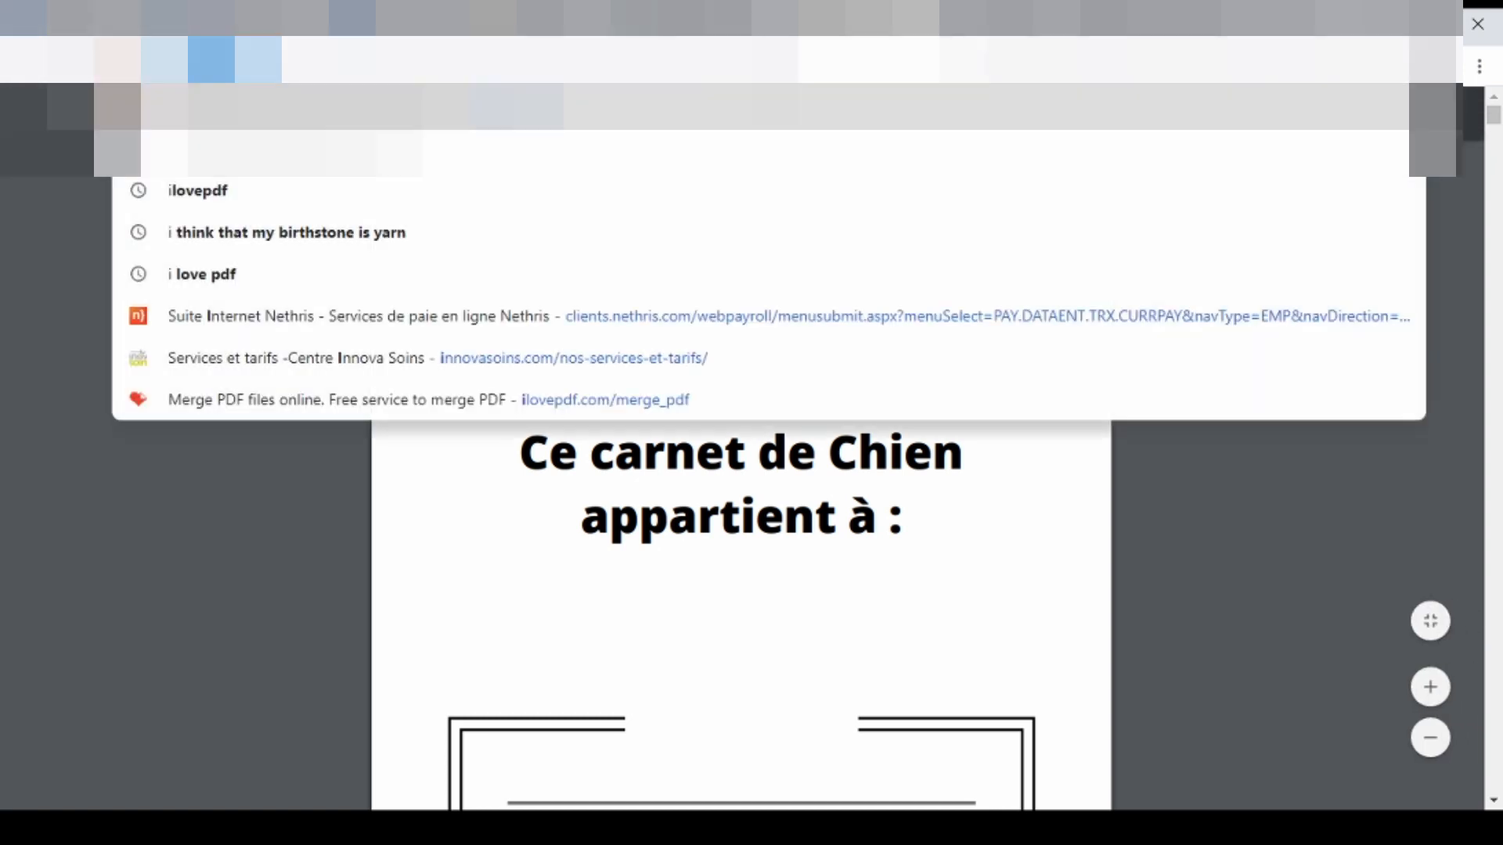
key(Return)
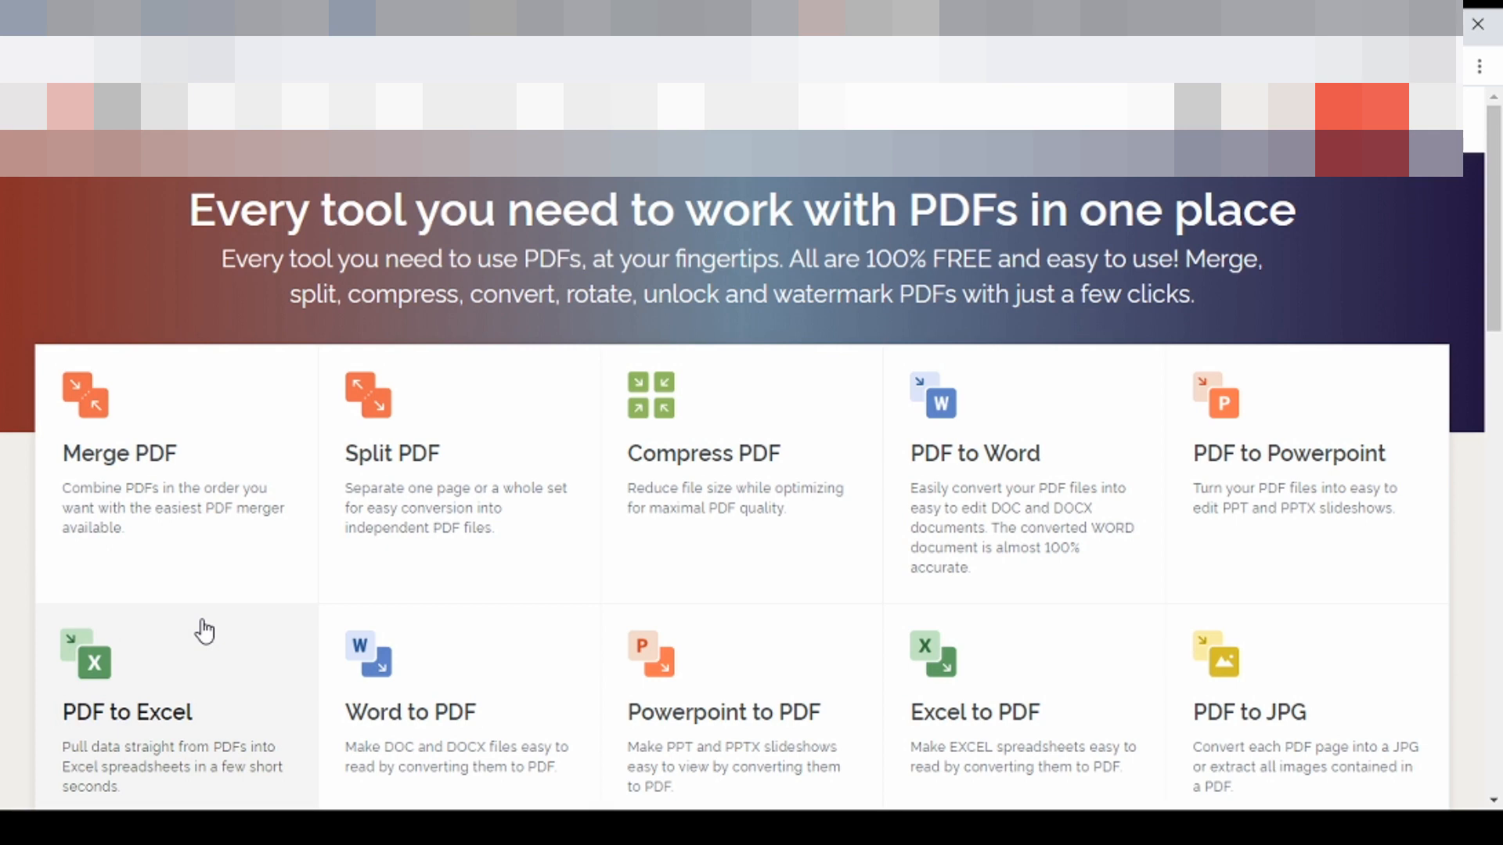
drag(1498, 259, 1499, 296)
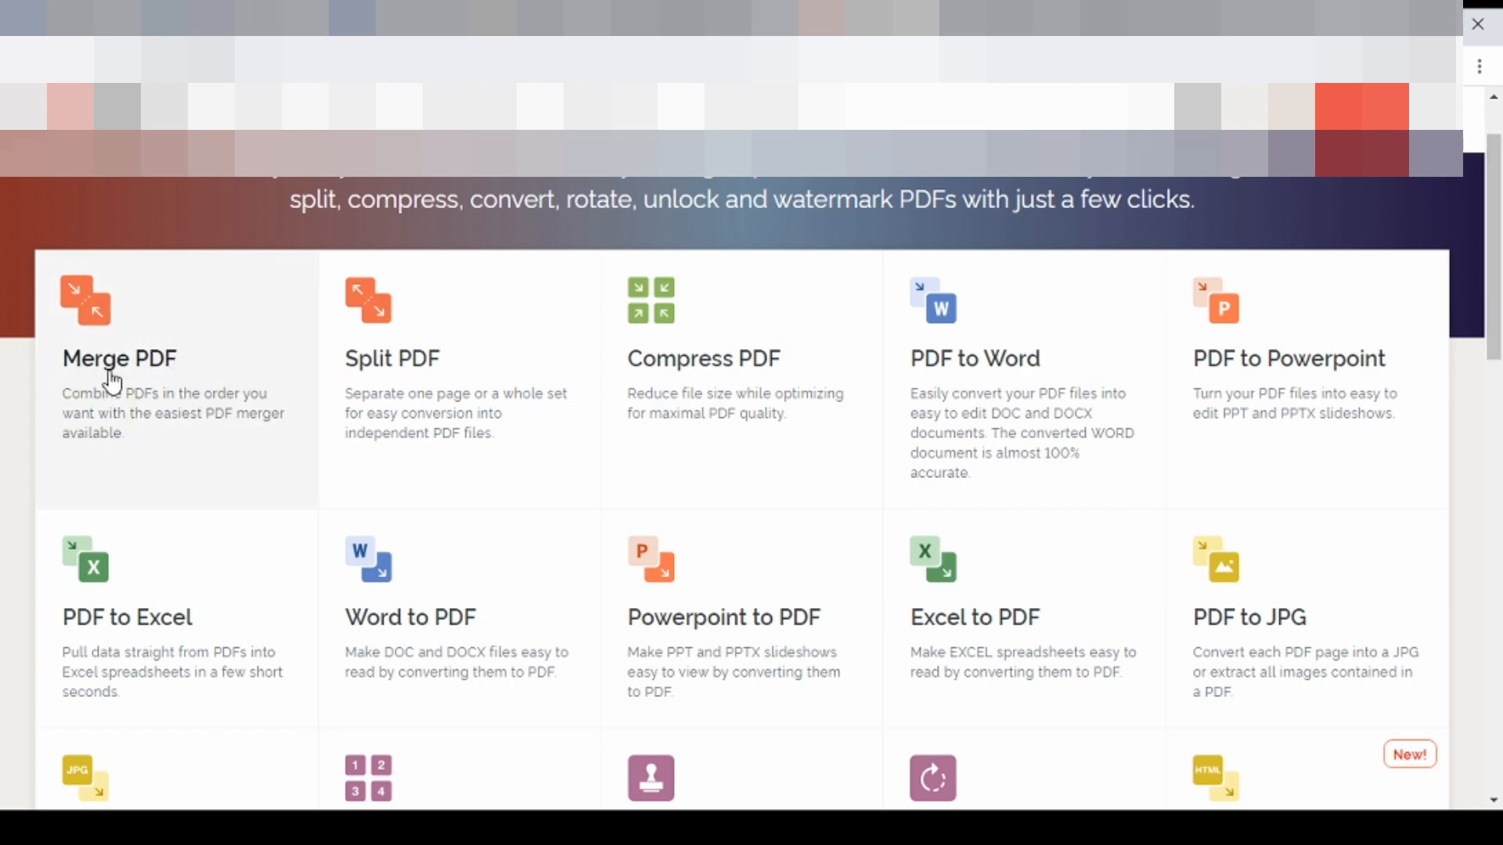
click(165, 389)
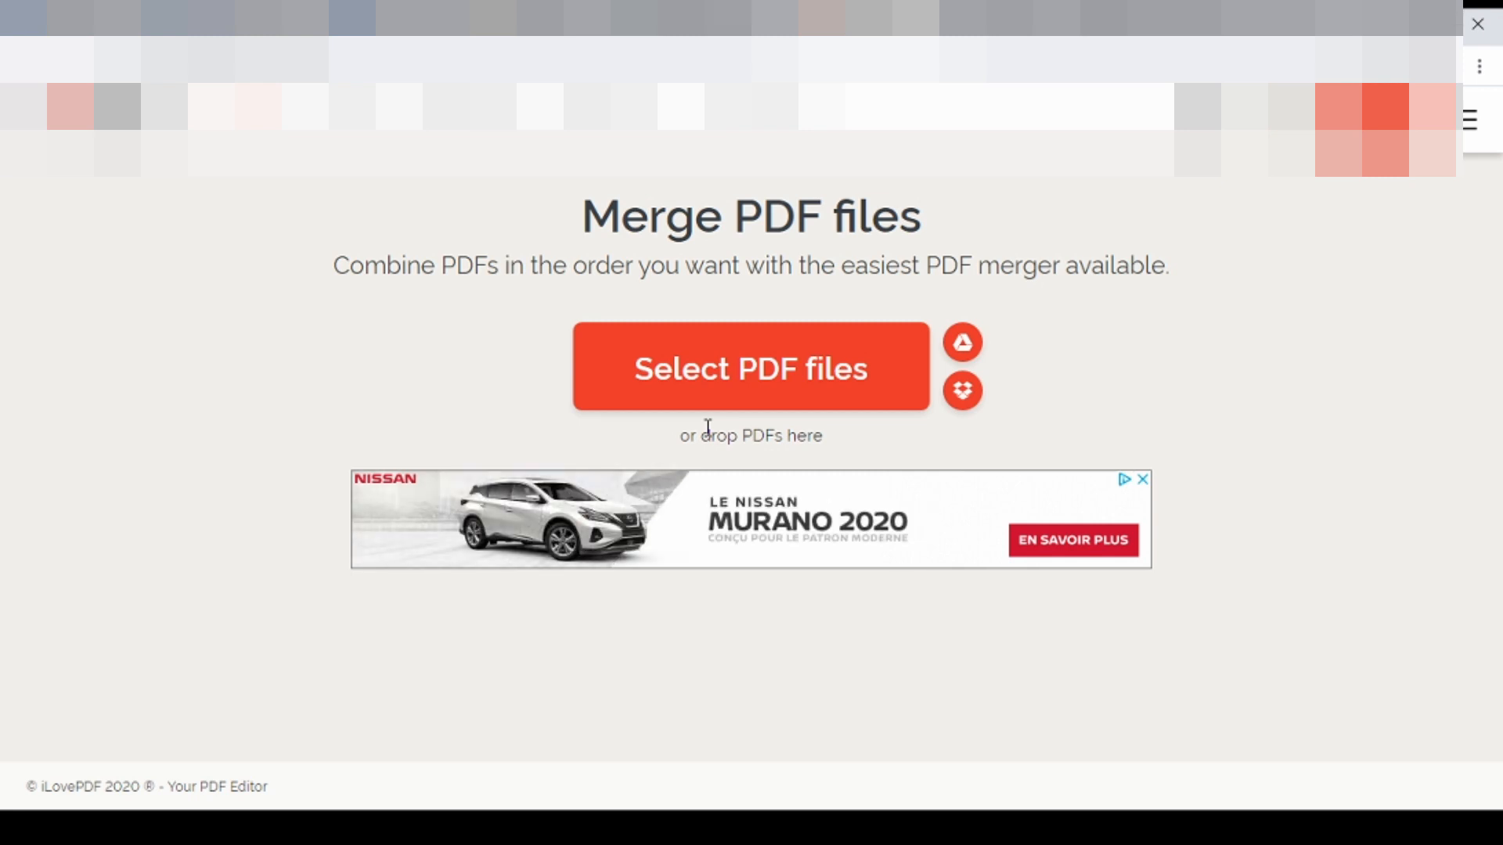
Load the 10-page lined PDF "Ce carnet de Chien appartient" into the merge list and keep adding copies of it beyond the third.
click(719, 391)
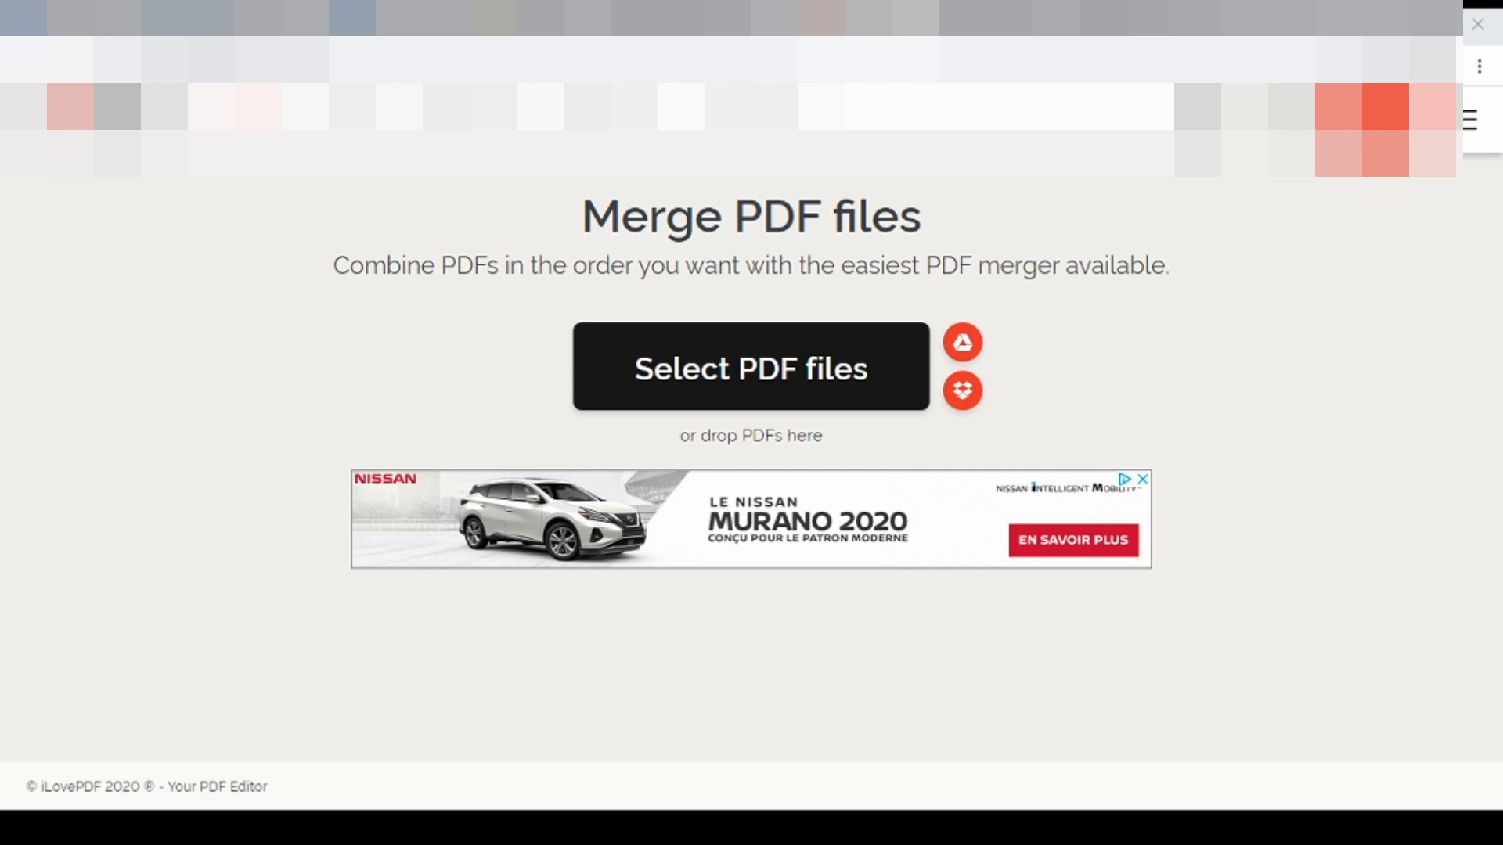
double_click(401, 230)
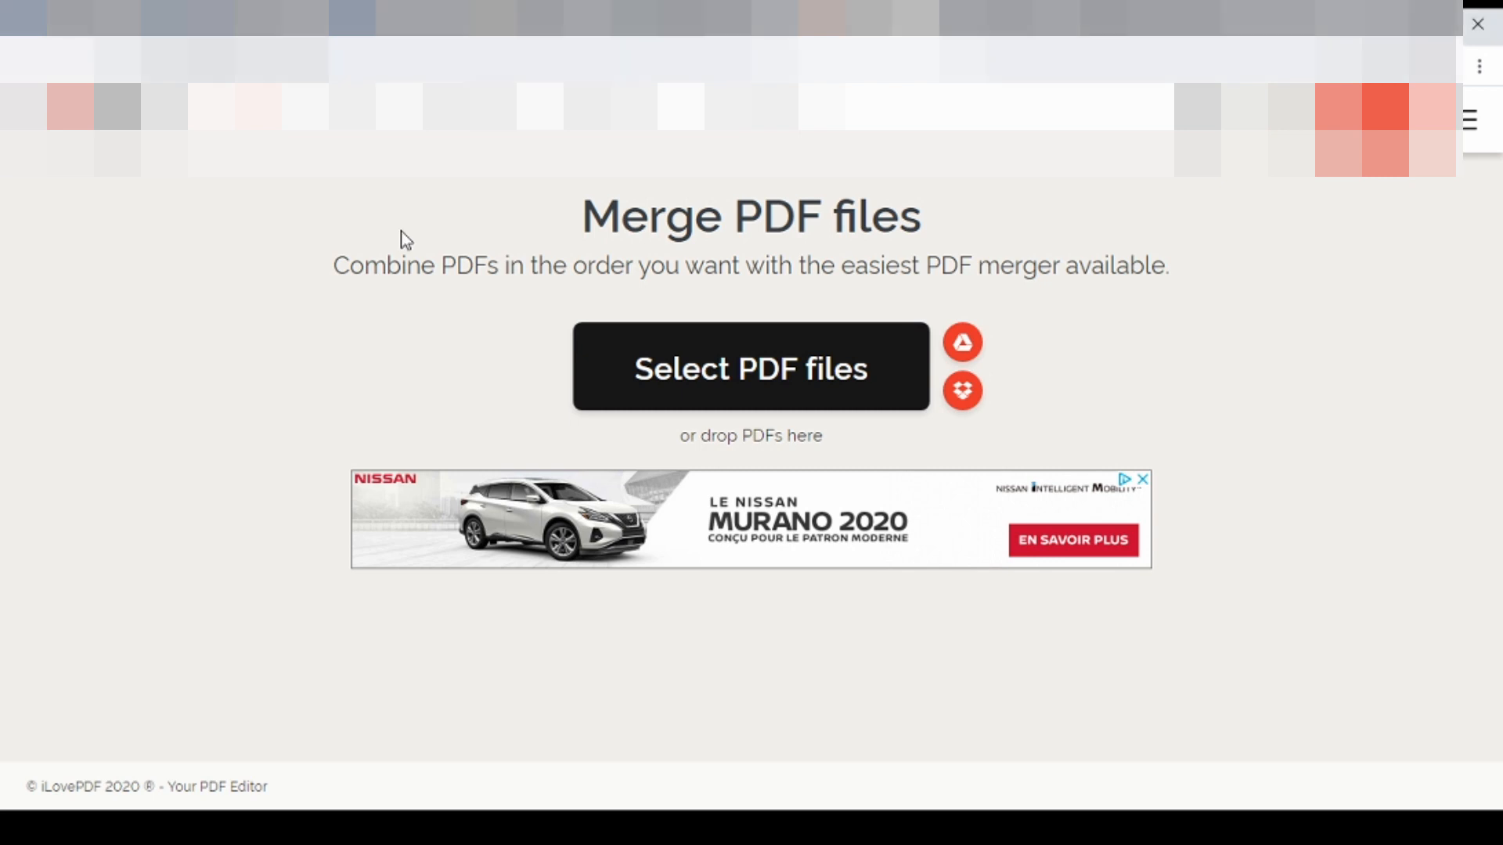
mouse_move(562, 454)
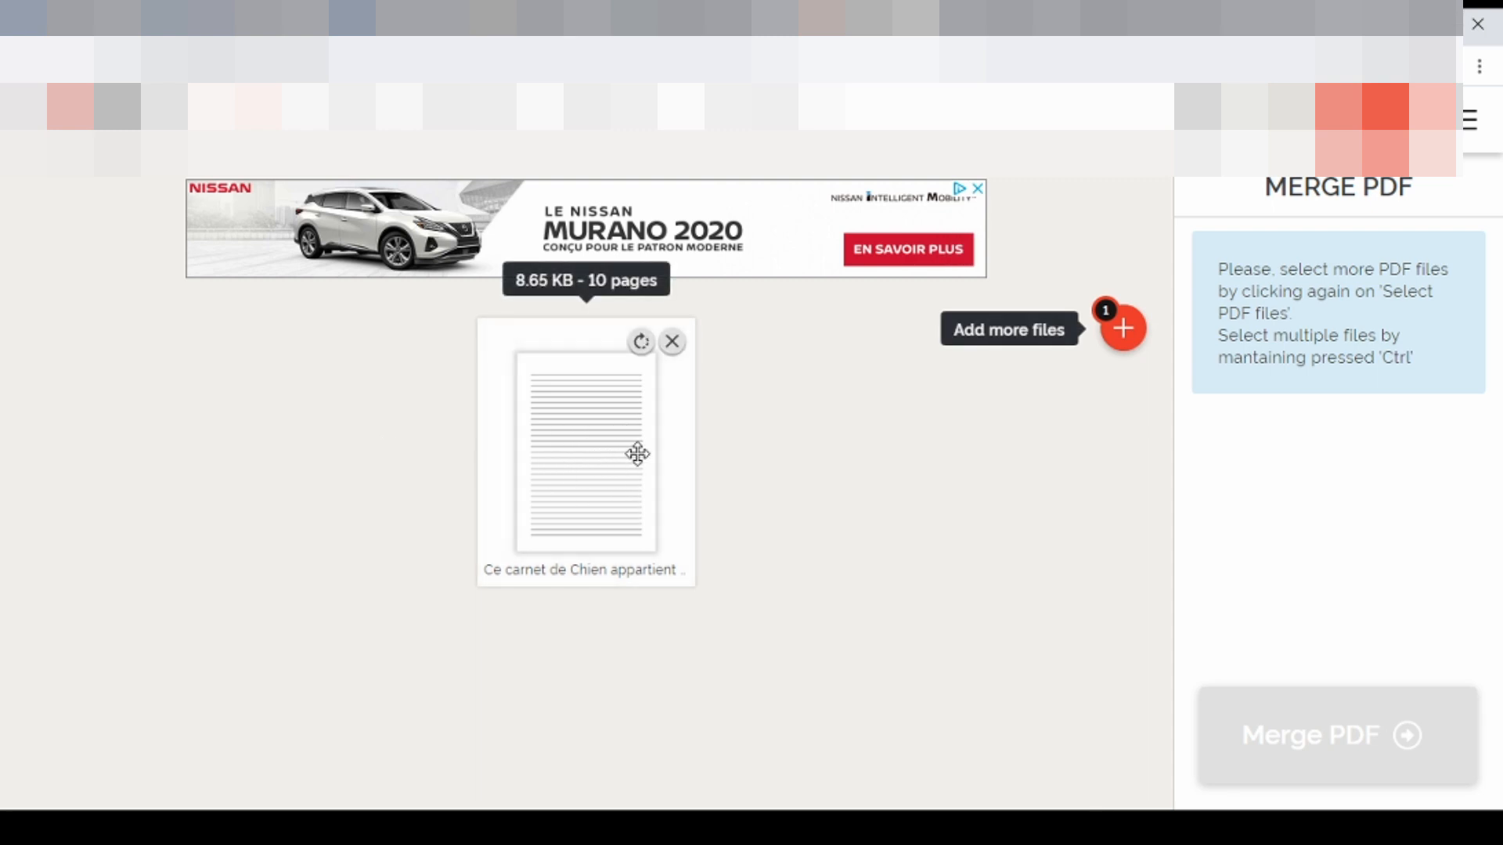
click(1124, 339)
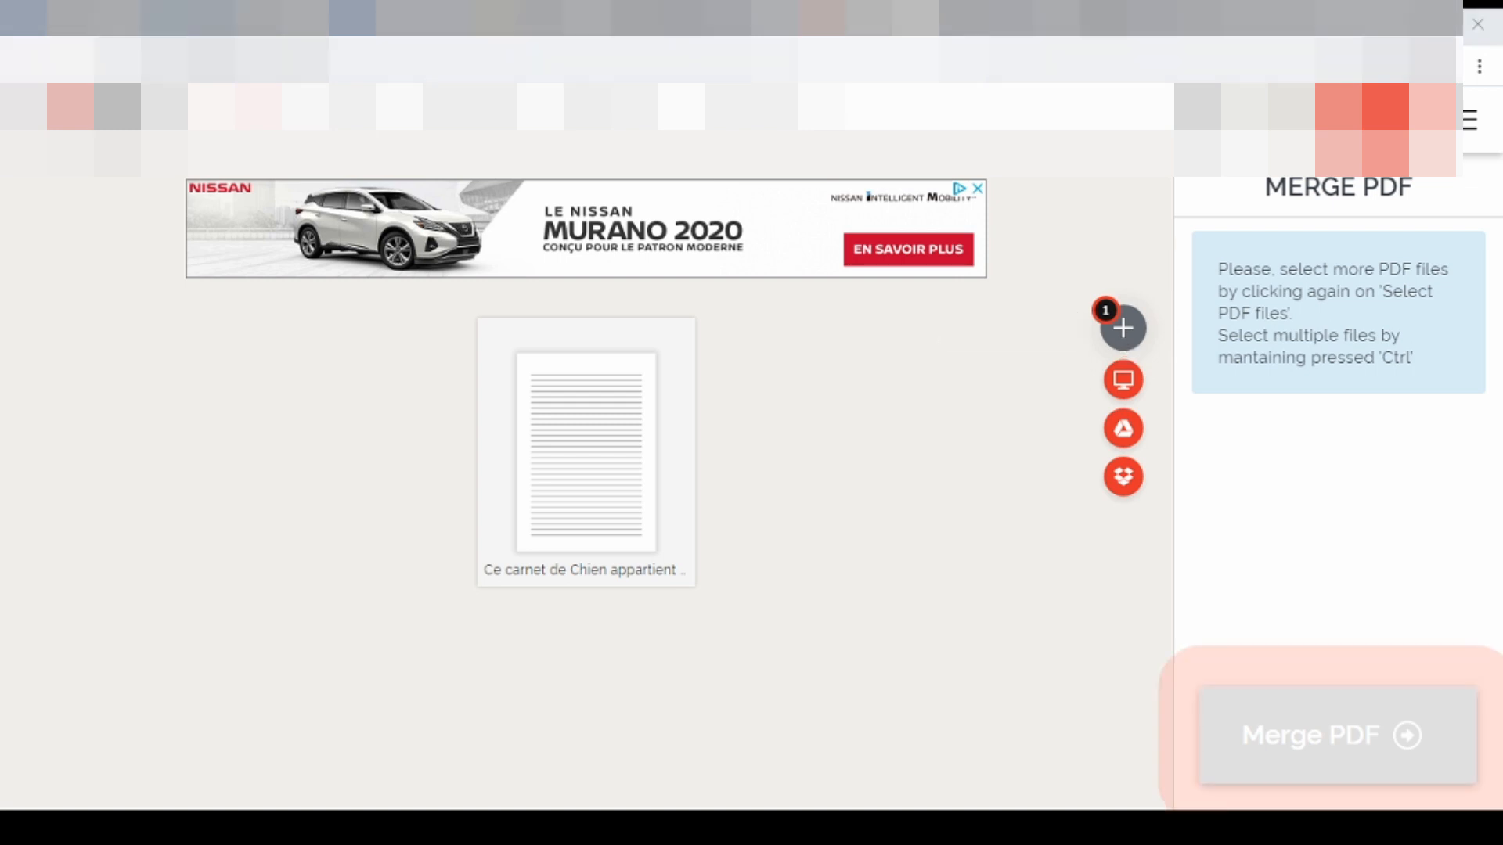
click(1128, 332)
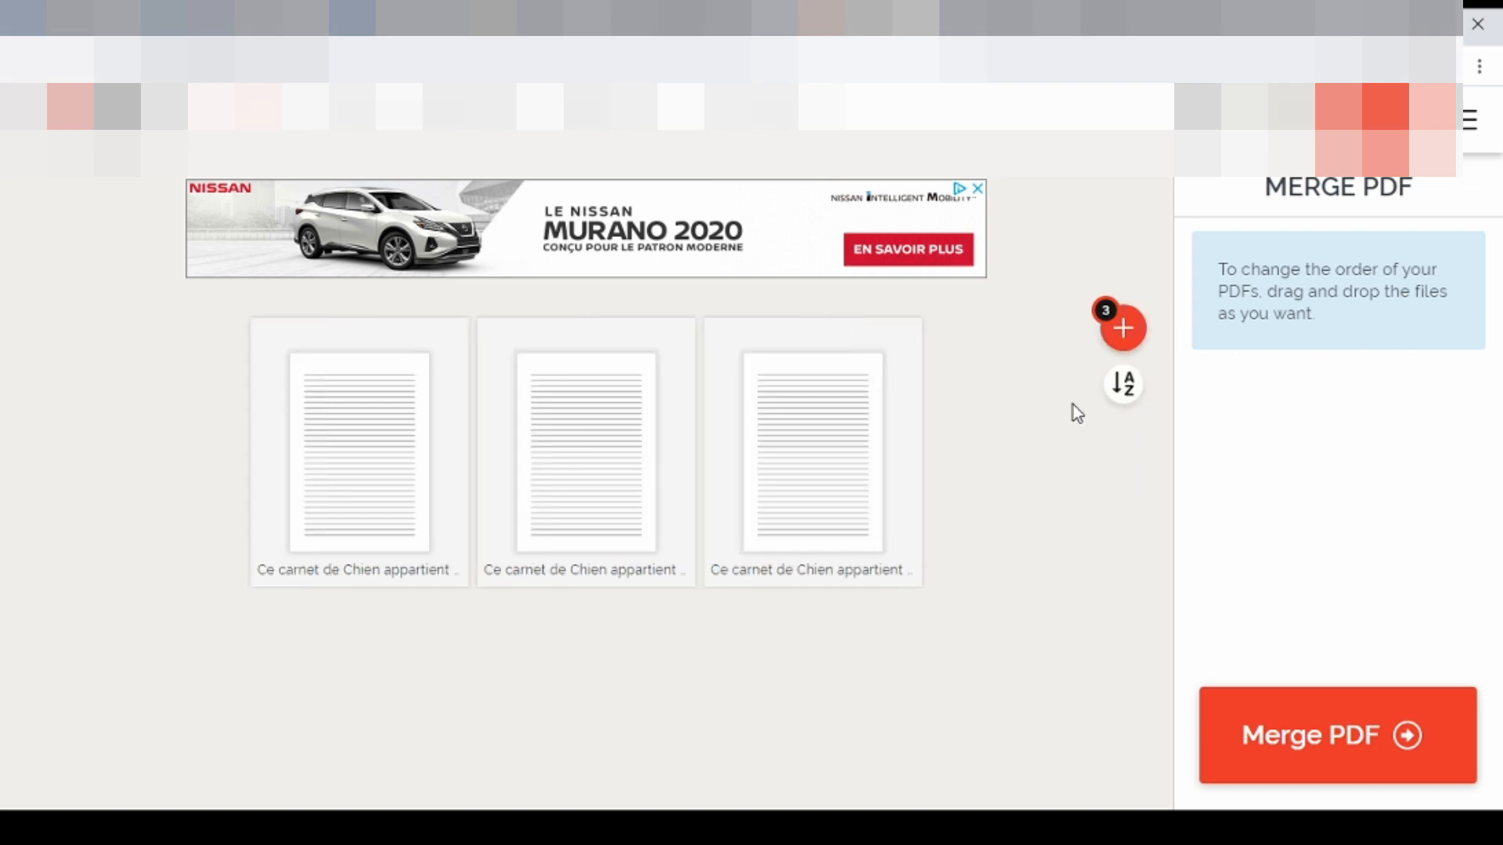
click(1124, 345)
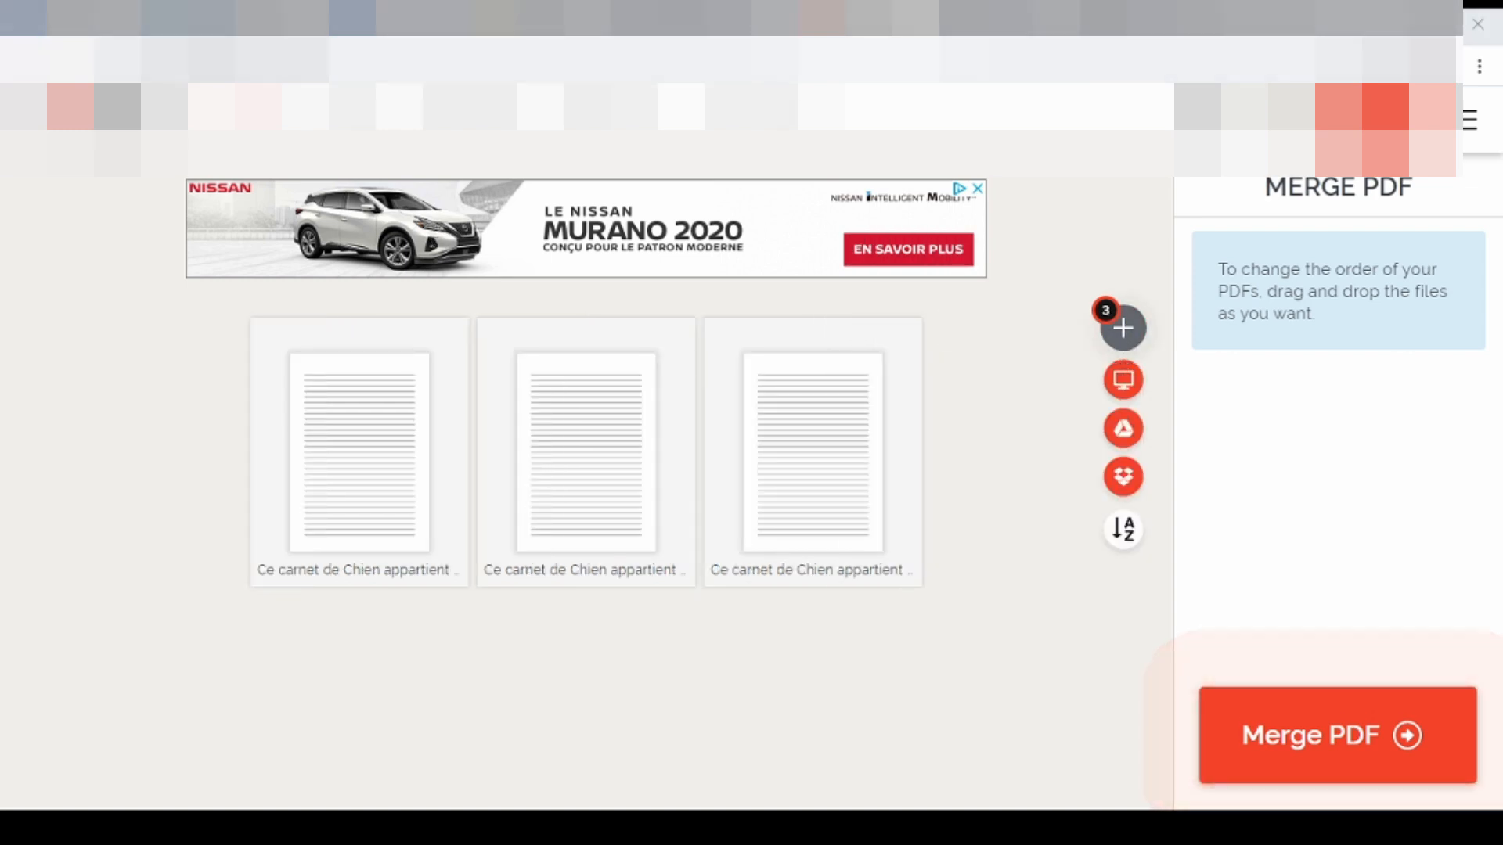